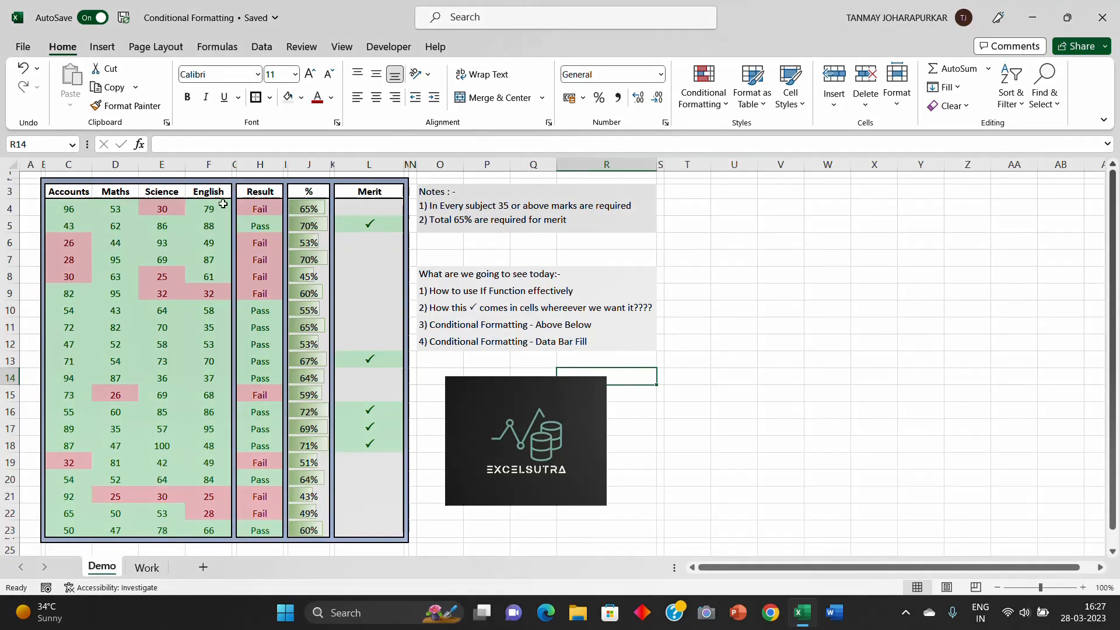
Step: Examine the Demo sheet's marks, Result, % and Merit columns with their formulas, along with the notes on pass and merit criteria
drag(67, 202, 199, 525)
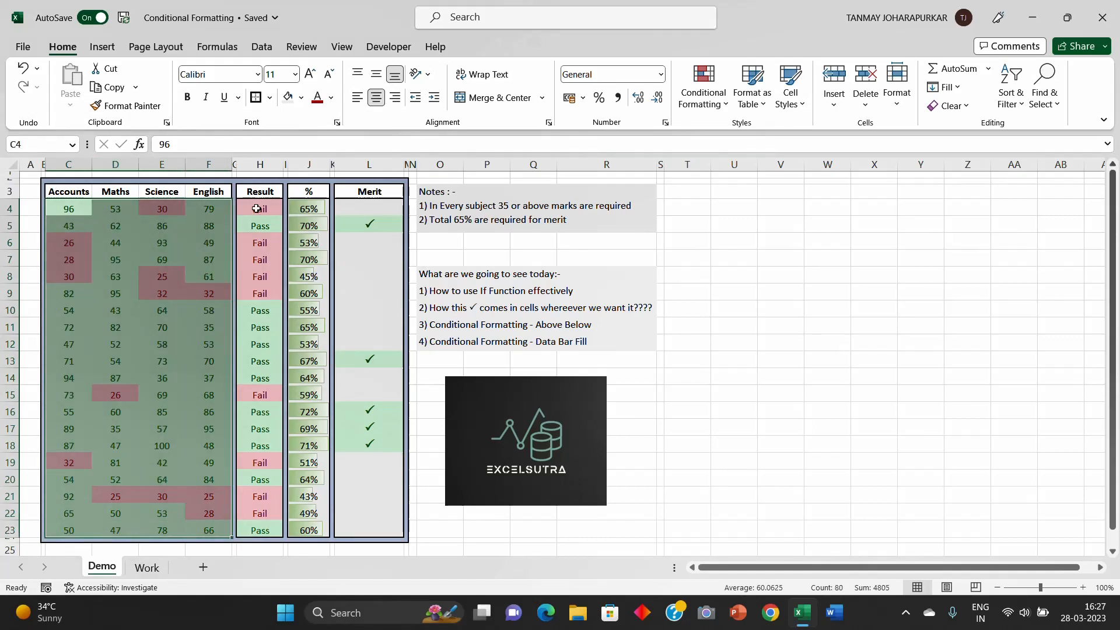
drag(257, 209, 294, 496)
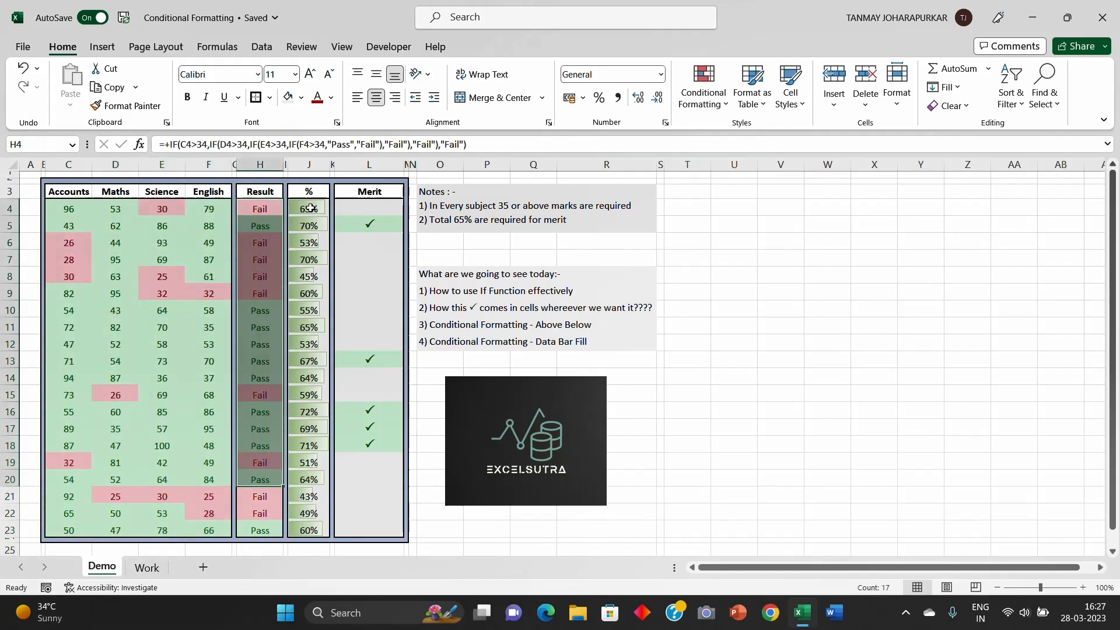
drag(311, 210, 318, 446)
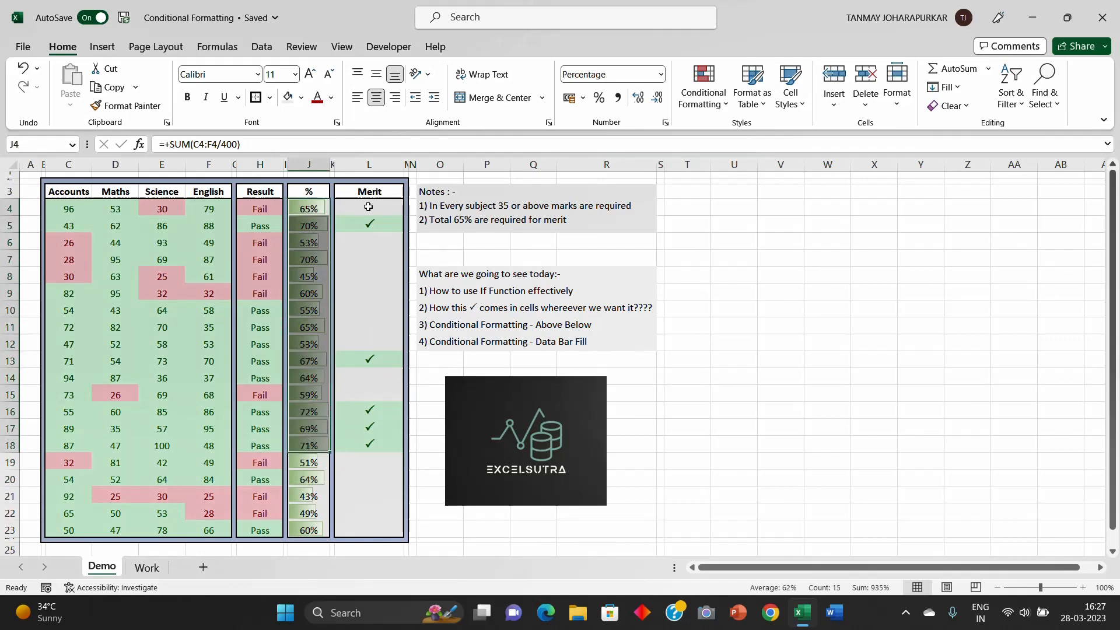
drag(370, 209, 377, 514)
click(373, 211)
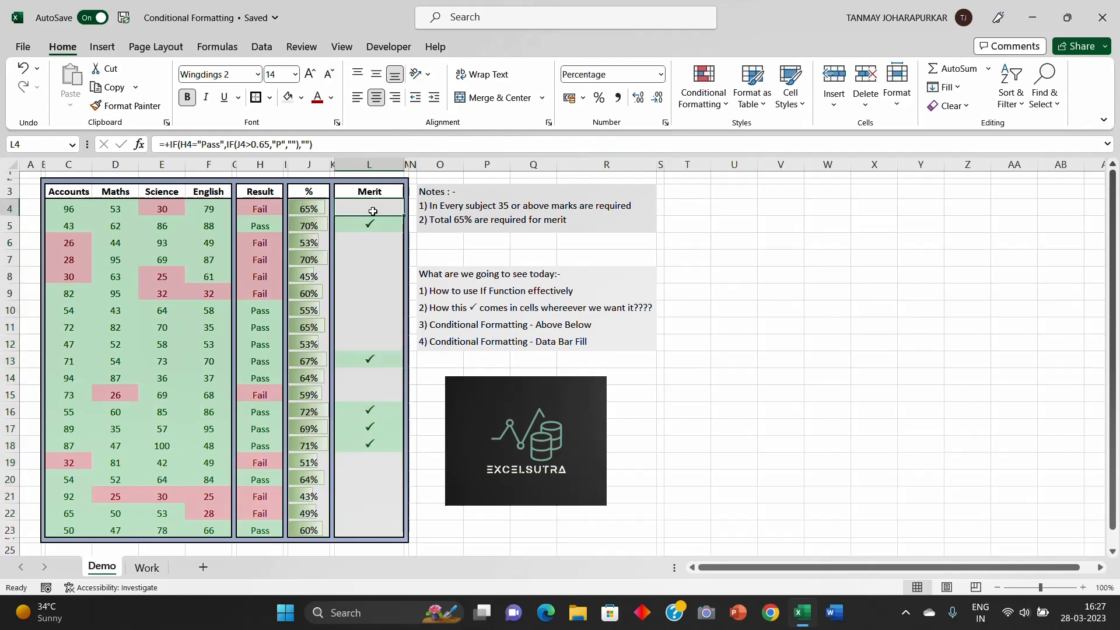
click(497, 205)
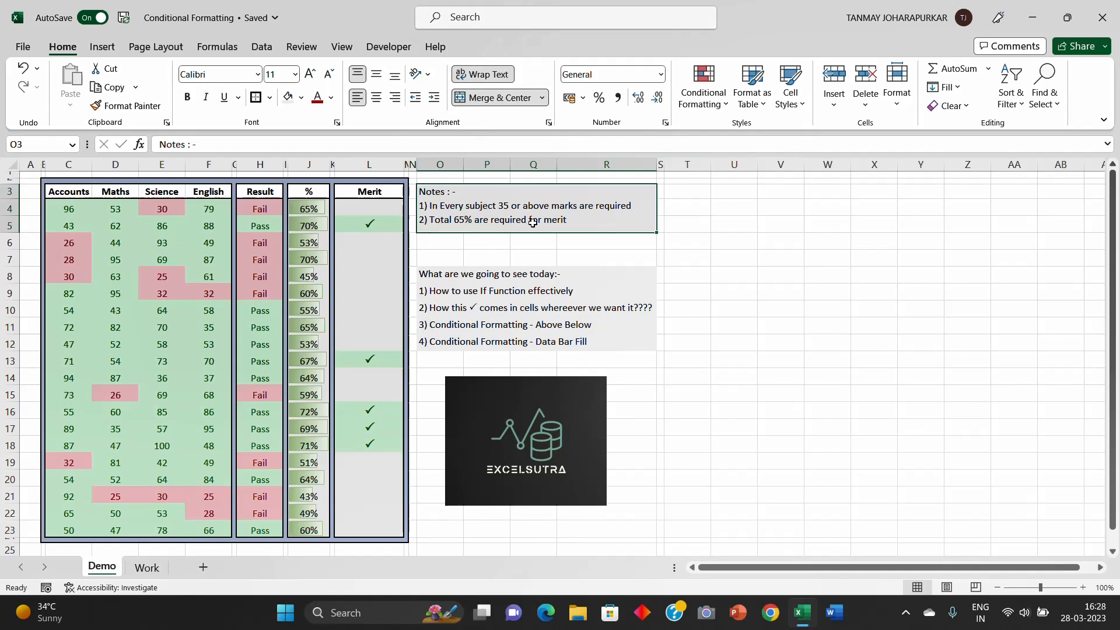
click(368, 221)
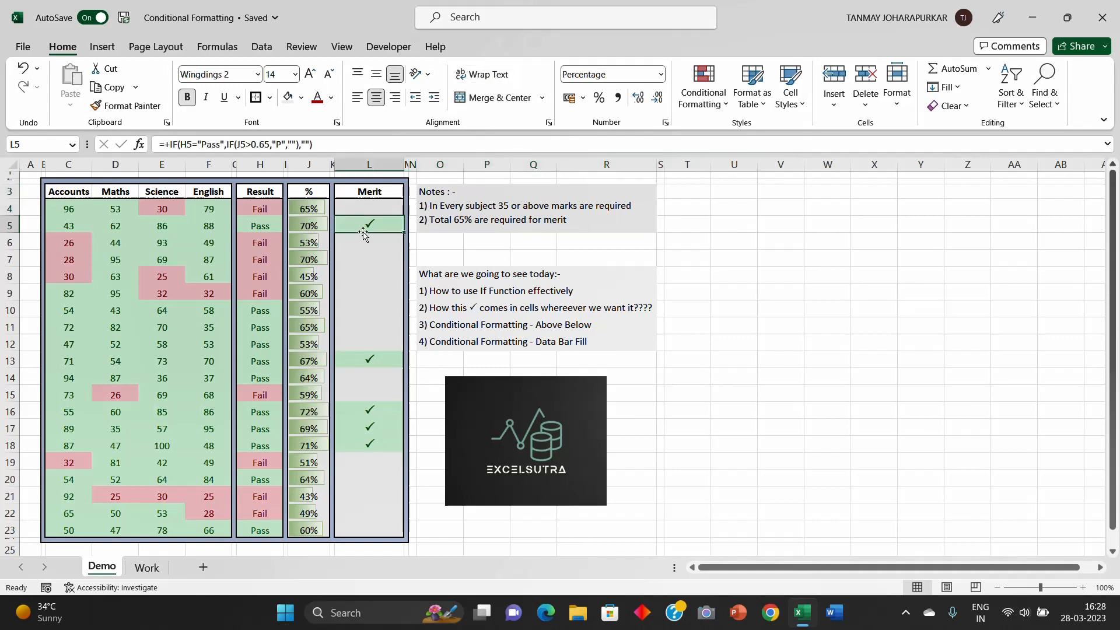
click(368, 259)
click(502, 328)
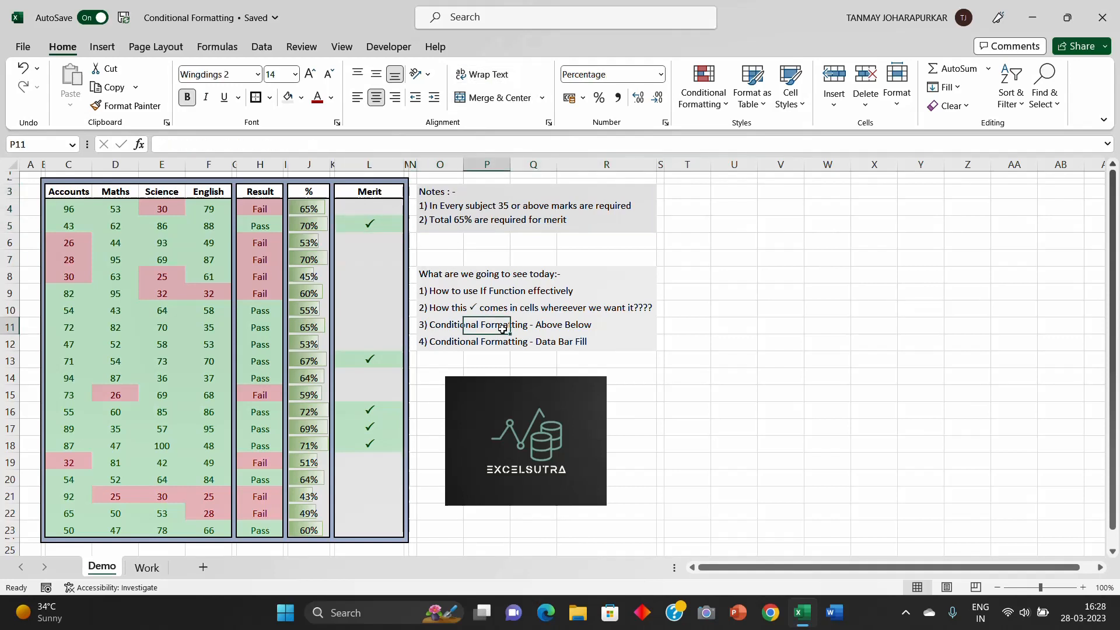
Step: Review the list of topics under "What are we going to see today", covering the If function, tick marks and conditional formatting
drag(436, 273, 610, 347)
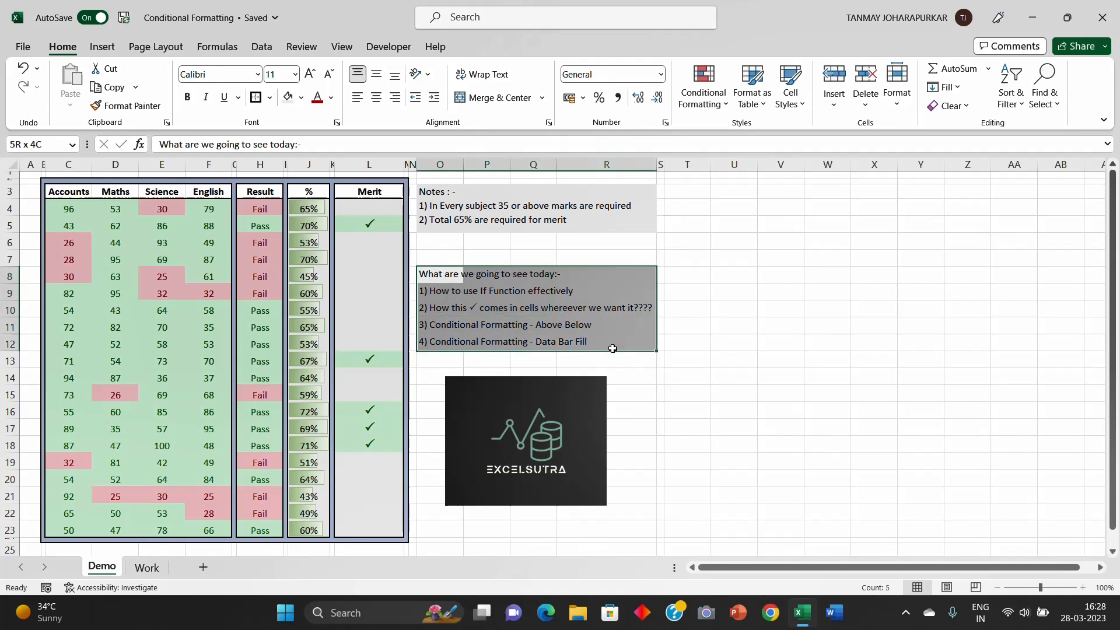
click(765, 320)
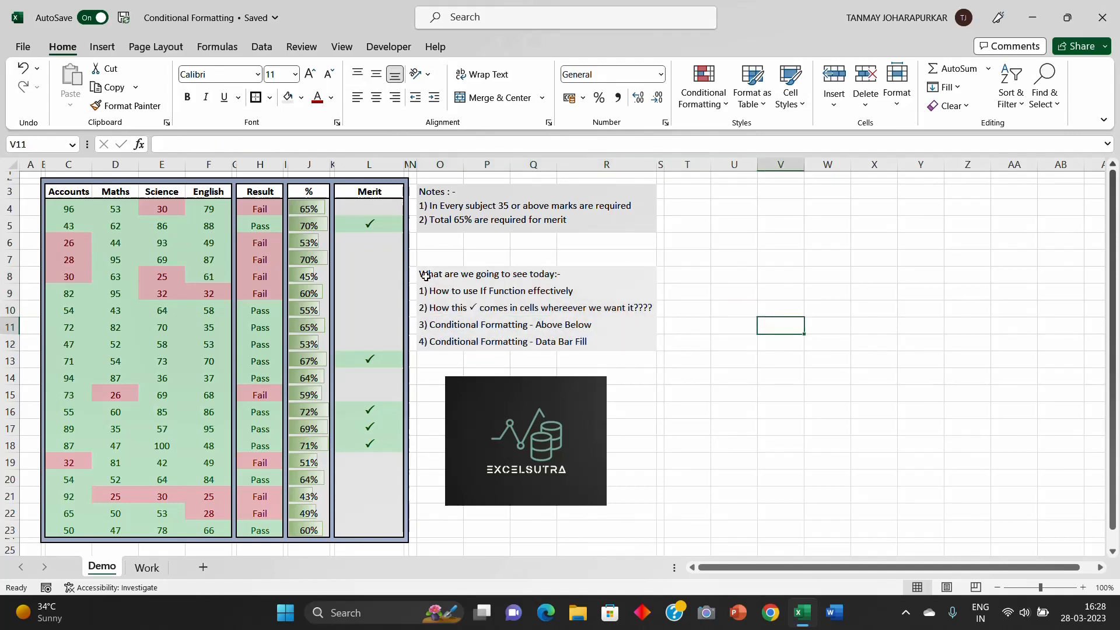
drag(426, 275, 596, 348)
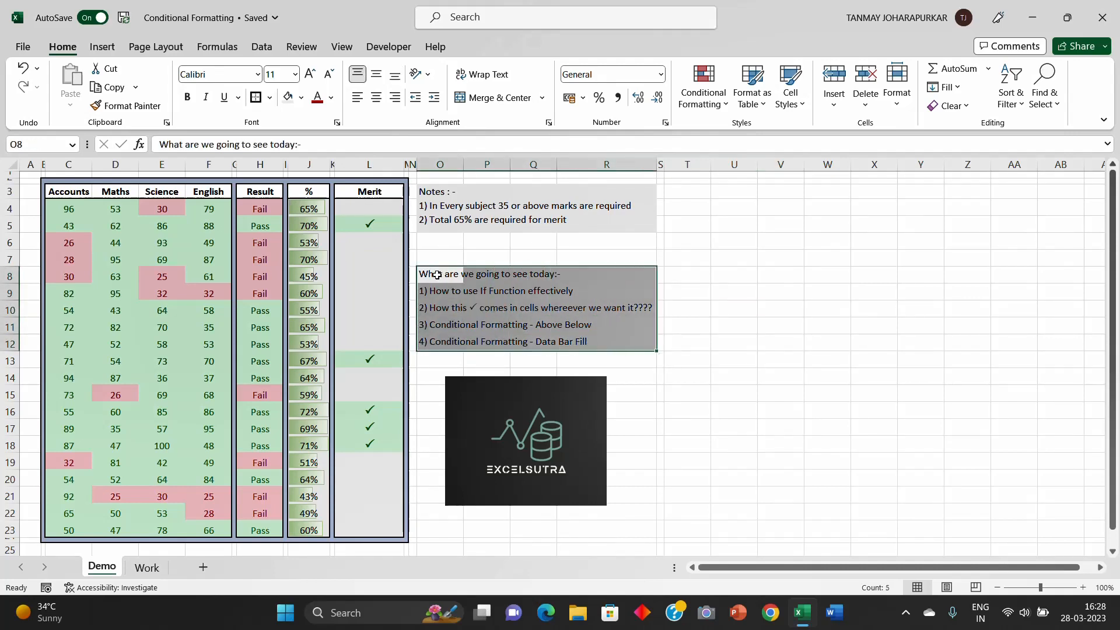
click(730, 285)
click(437, 297)
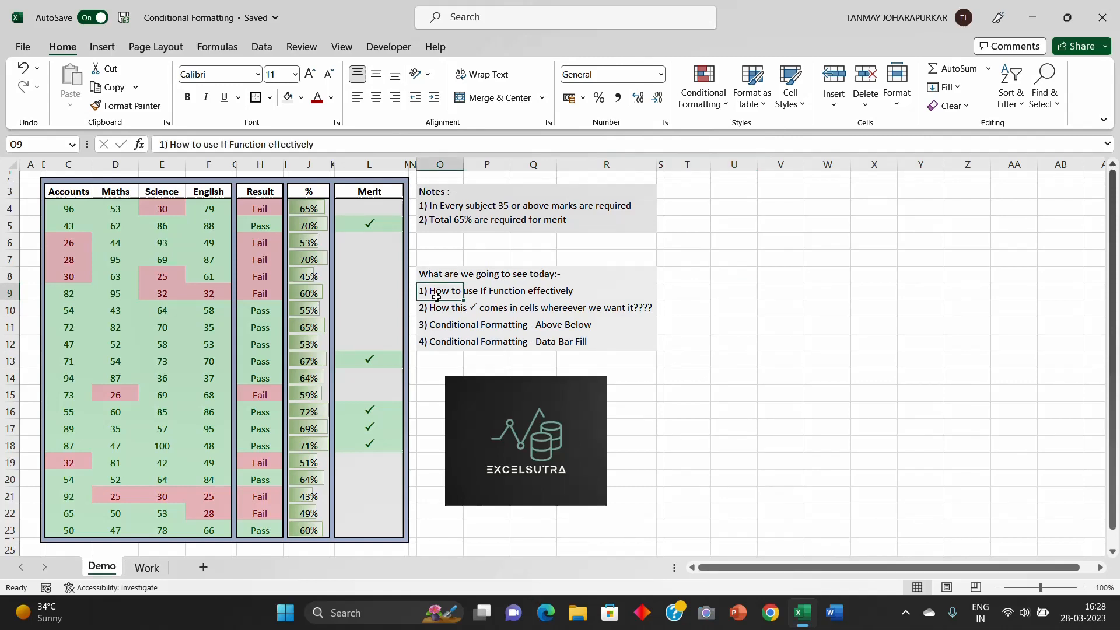
click(423, 309)
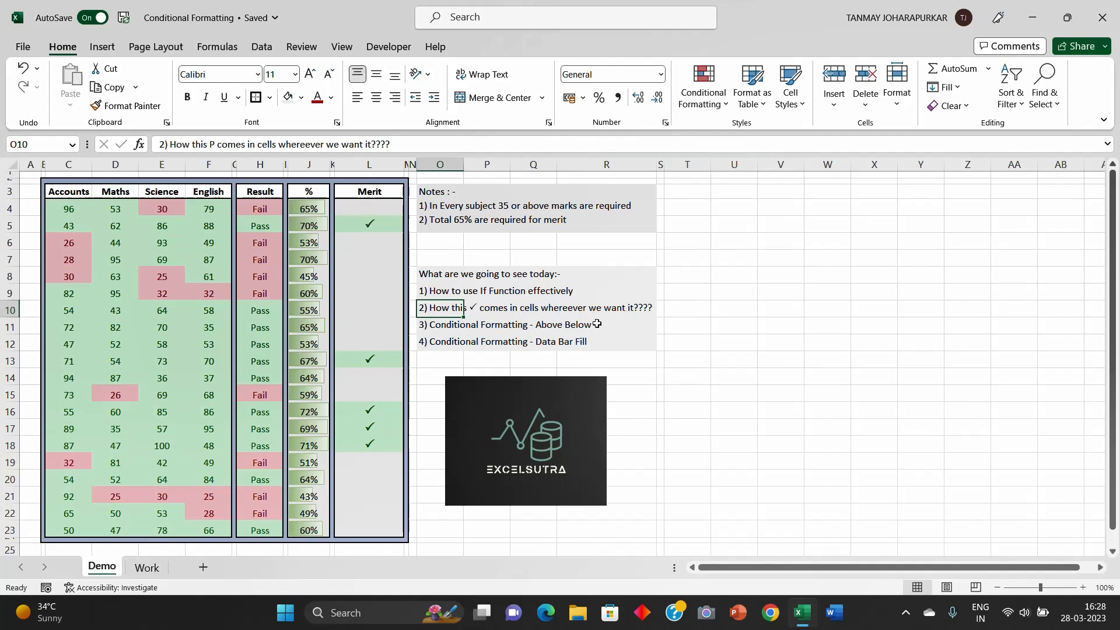
click(436, 325)
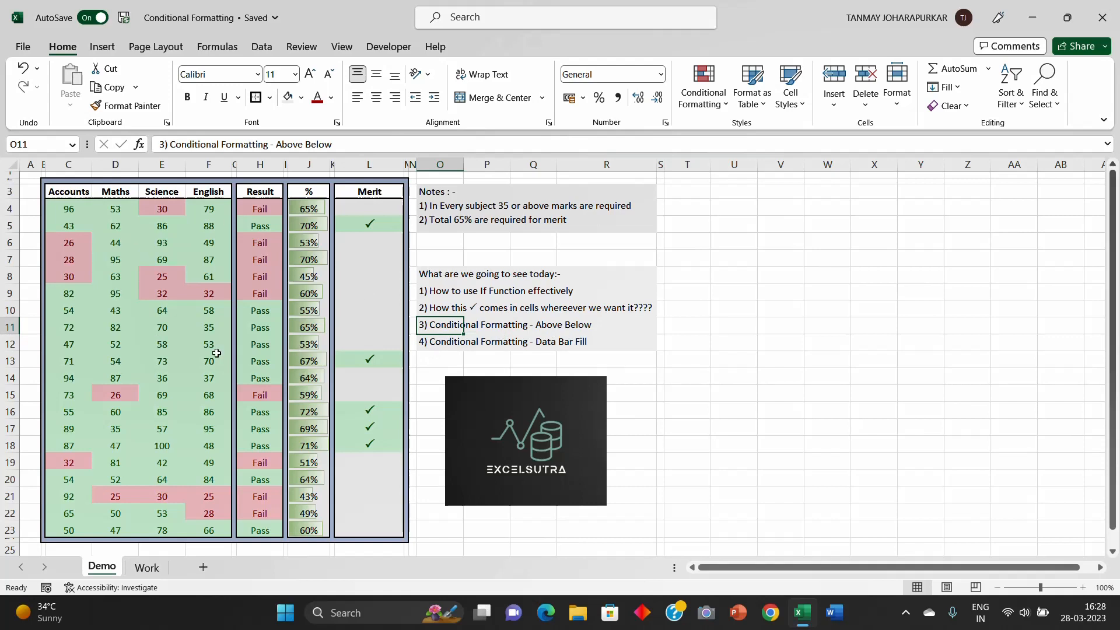
click(426, 347)
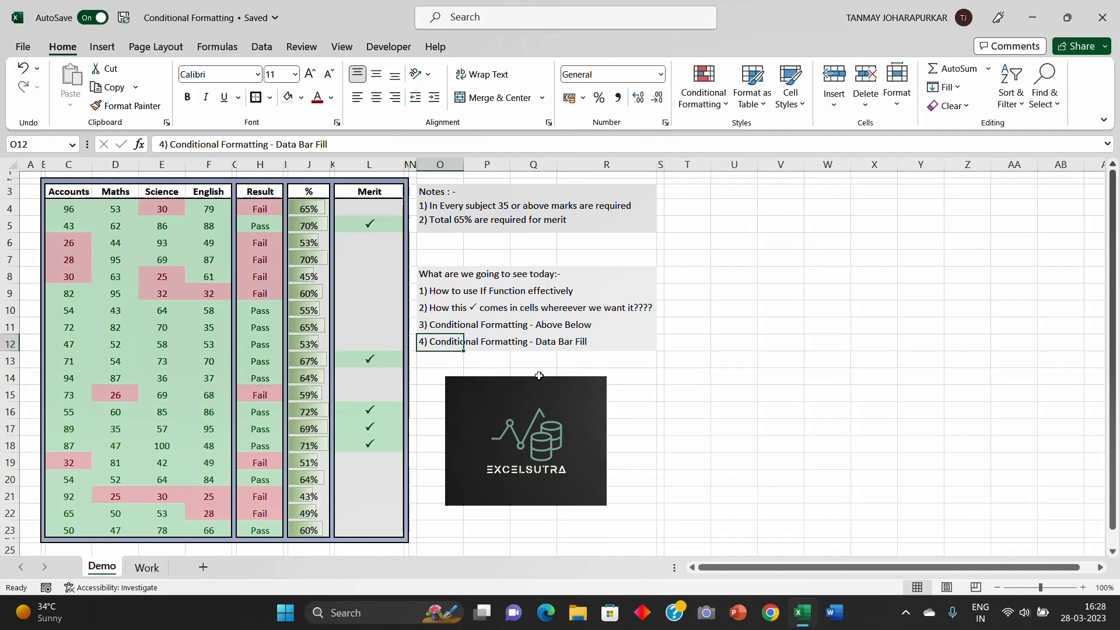
click(714, 365)
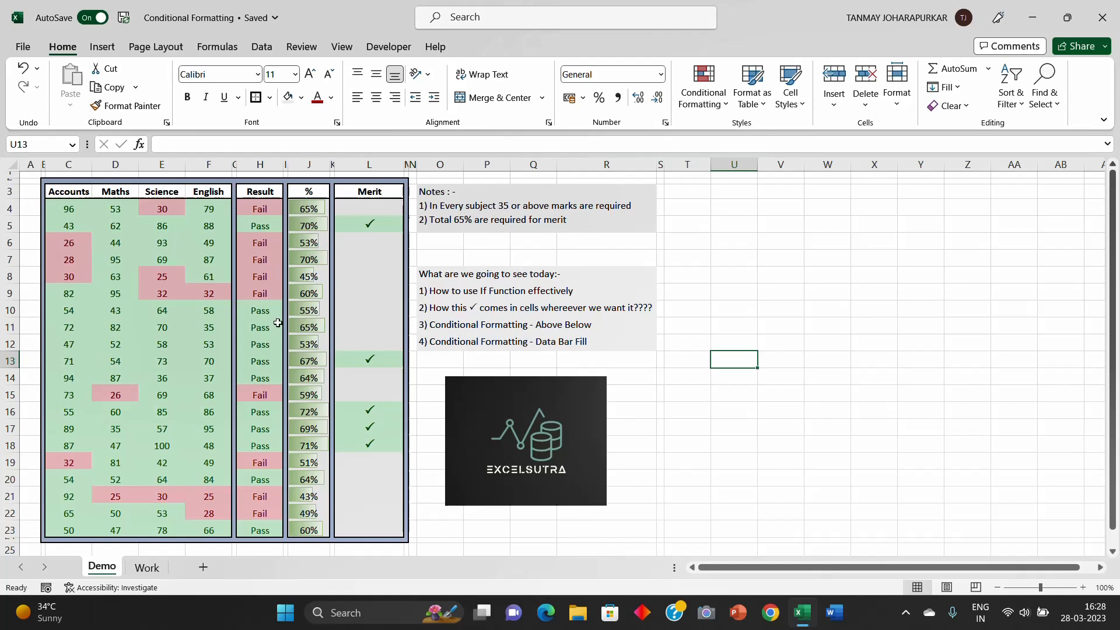
Step: Change the Science mark in row 4 of the Demo sheet to 35
click(88, 248)
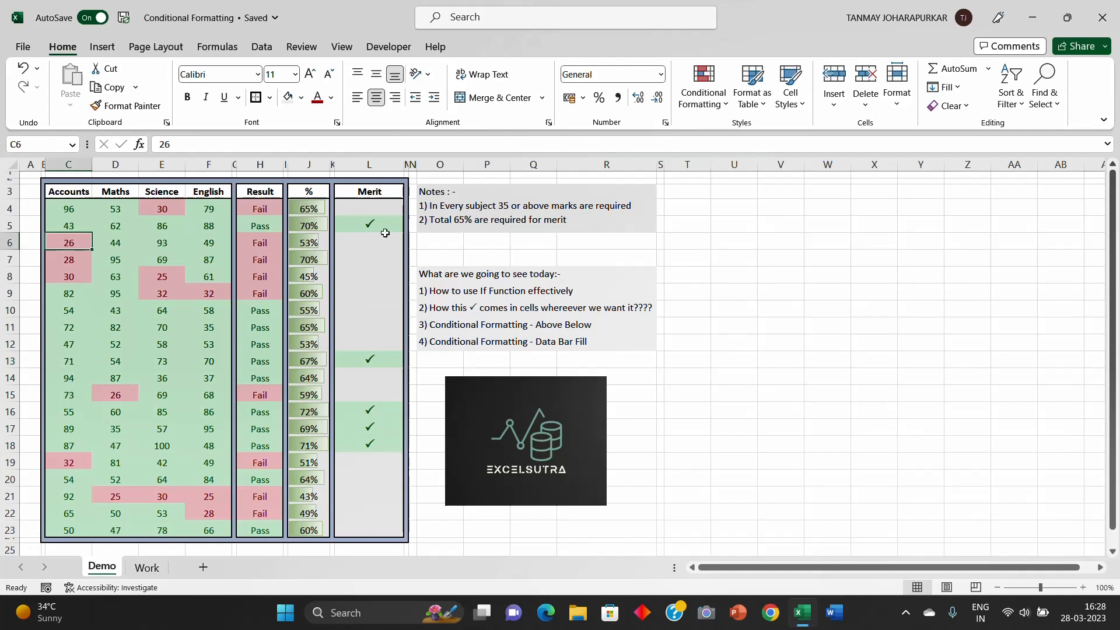
click(143, 239)
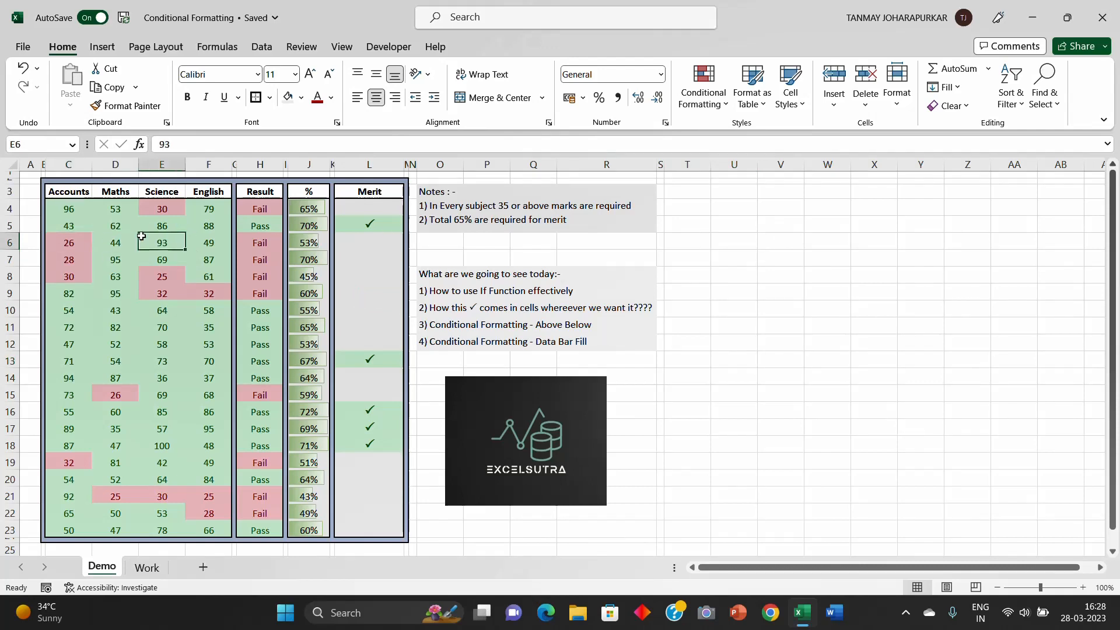
click(171, 207)
drag(77, 211, 207, 210)
click(162, 210)
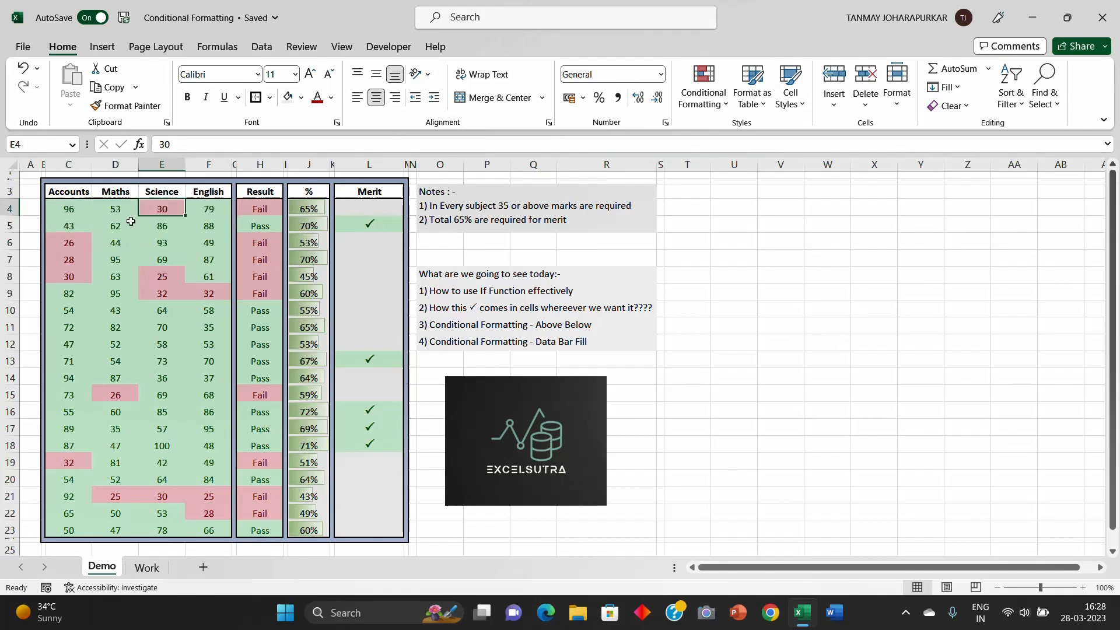
text(3)
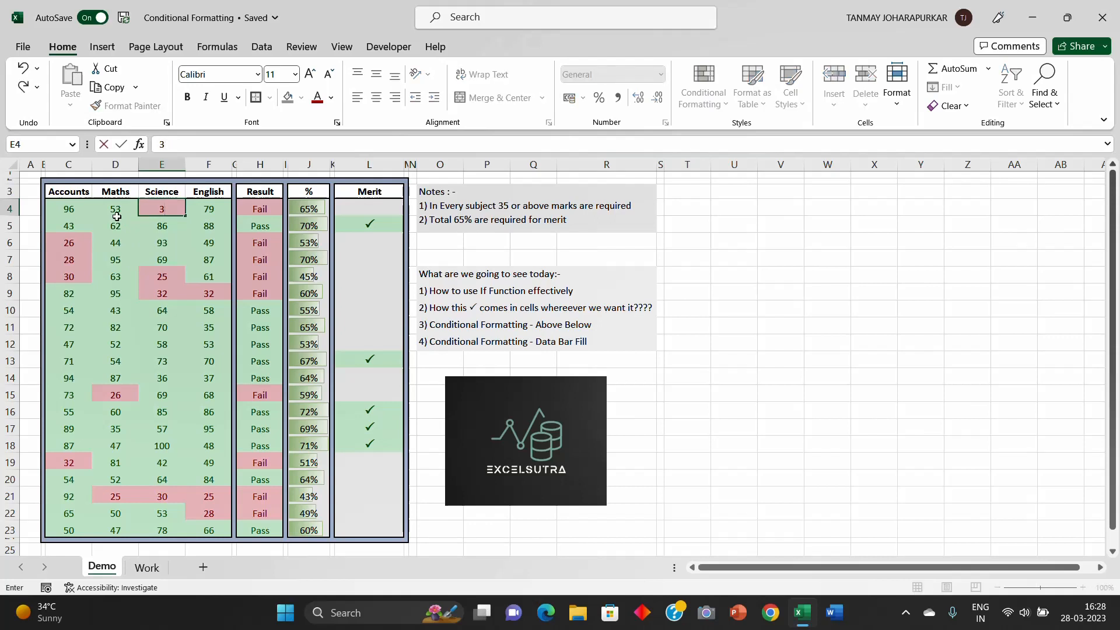
text(5)
click(137, 238)
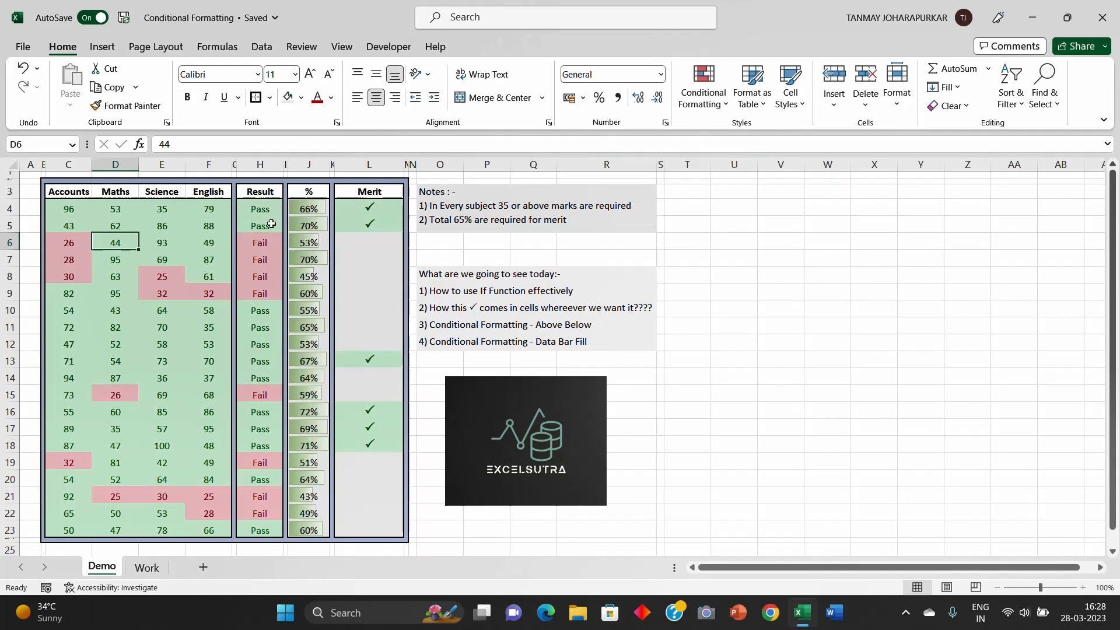
Step: Set both the Science and English marks in row 9 to 75, and check that row's four marks
click(162, 292)
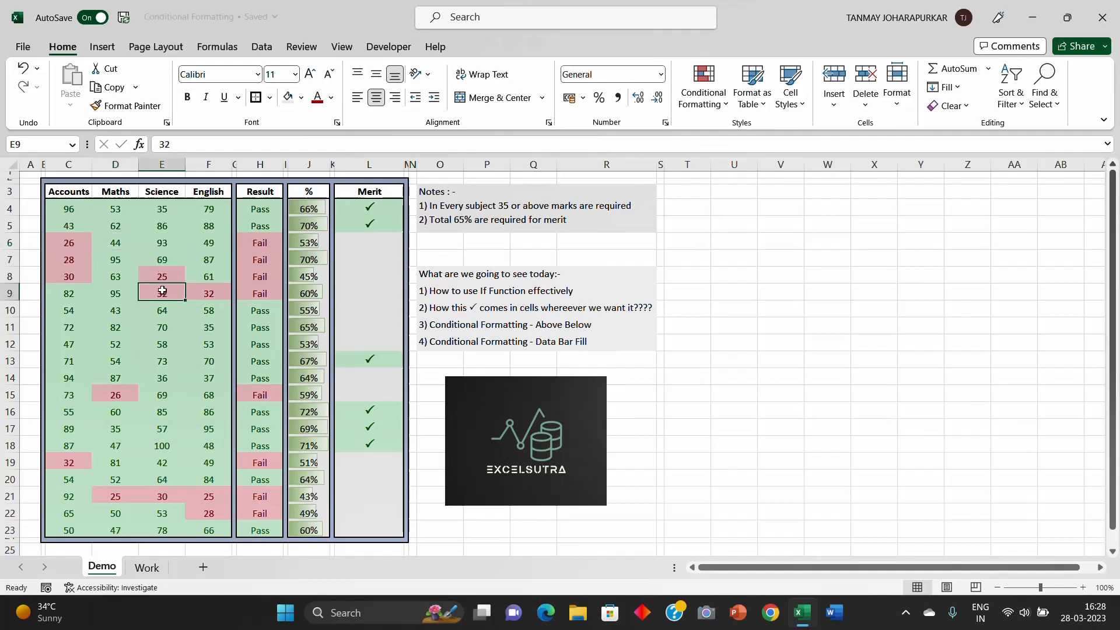
text(75)
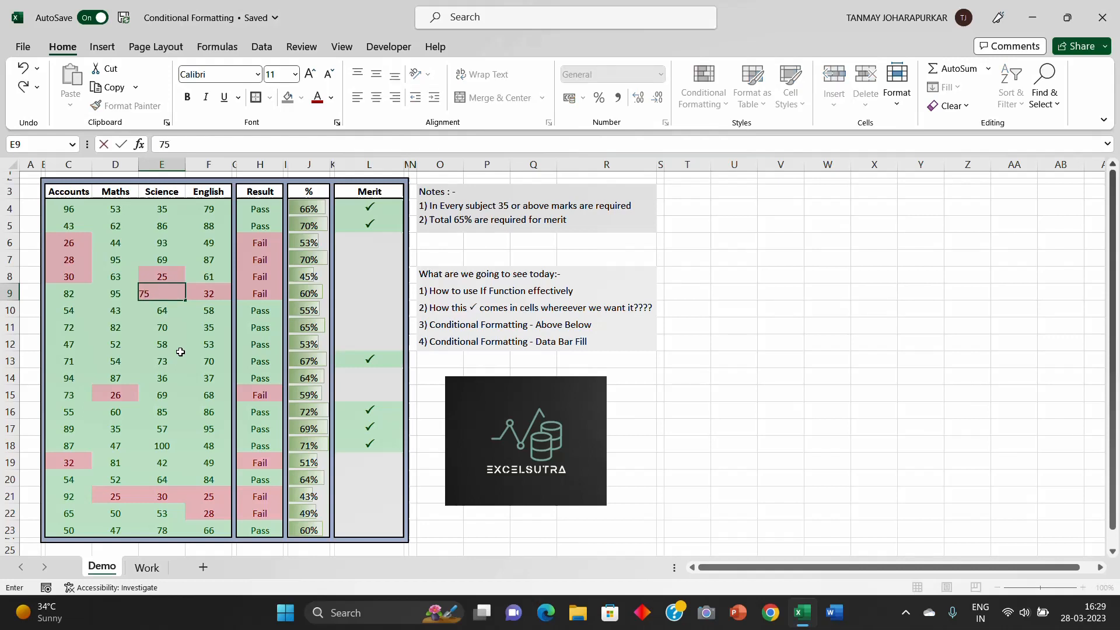
key(Tab)
text(75)
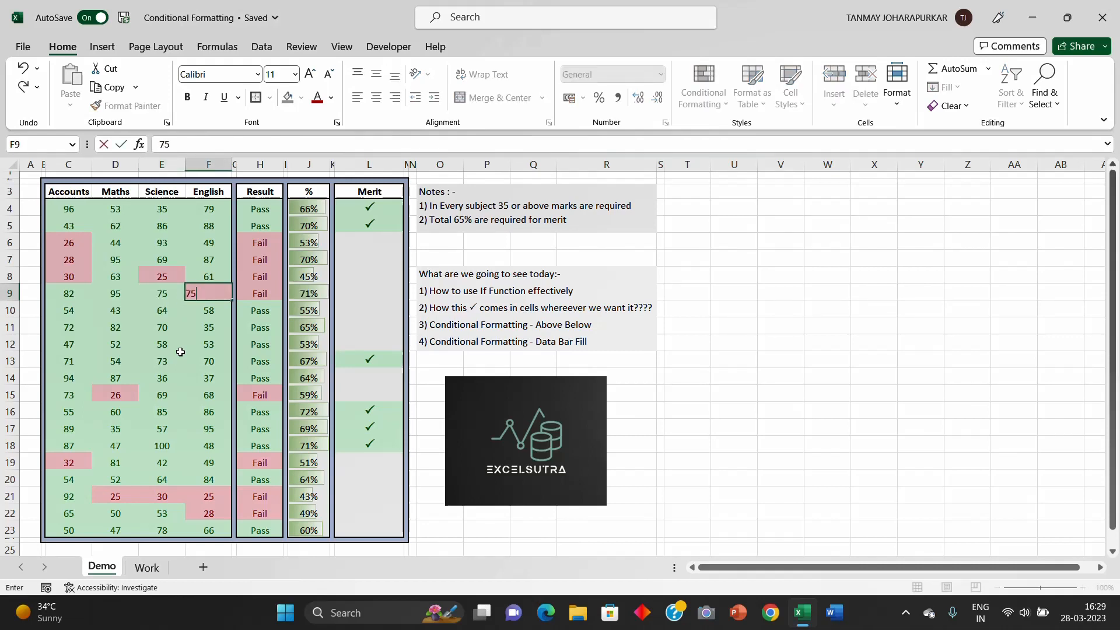
key(Tab)
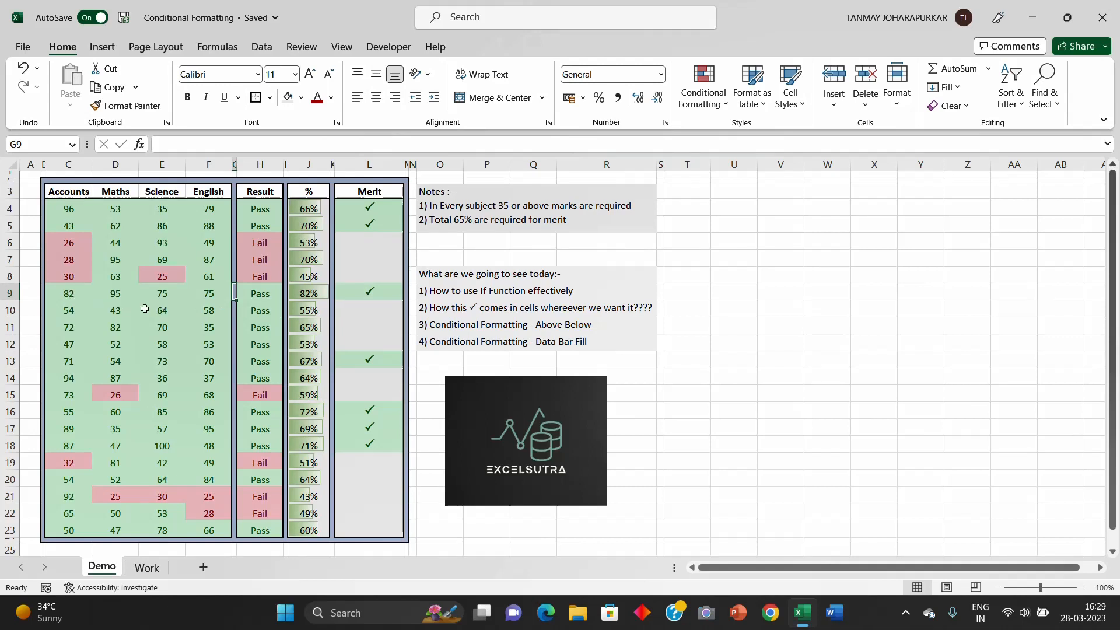
drag(72, 294, 211, 293)
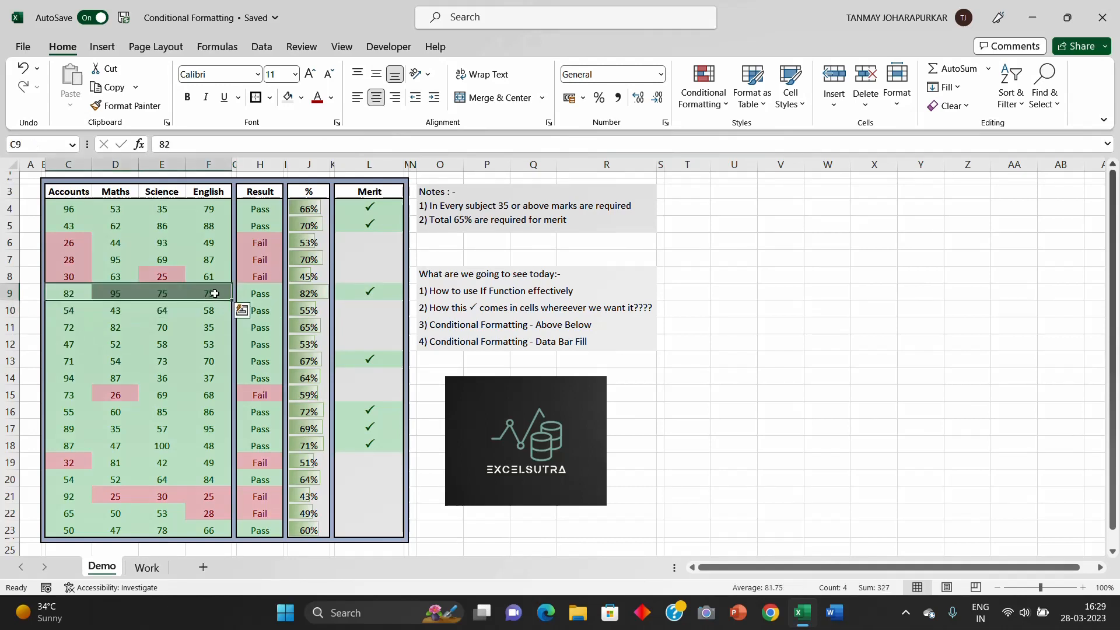
click(695, 191)
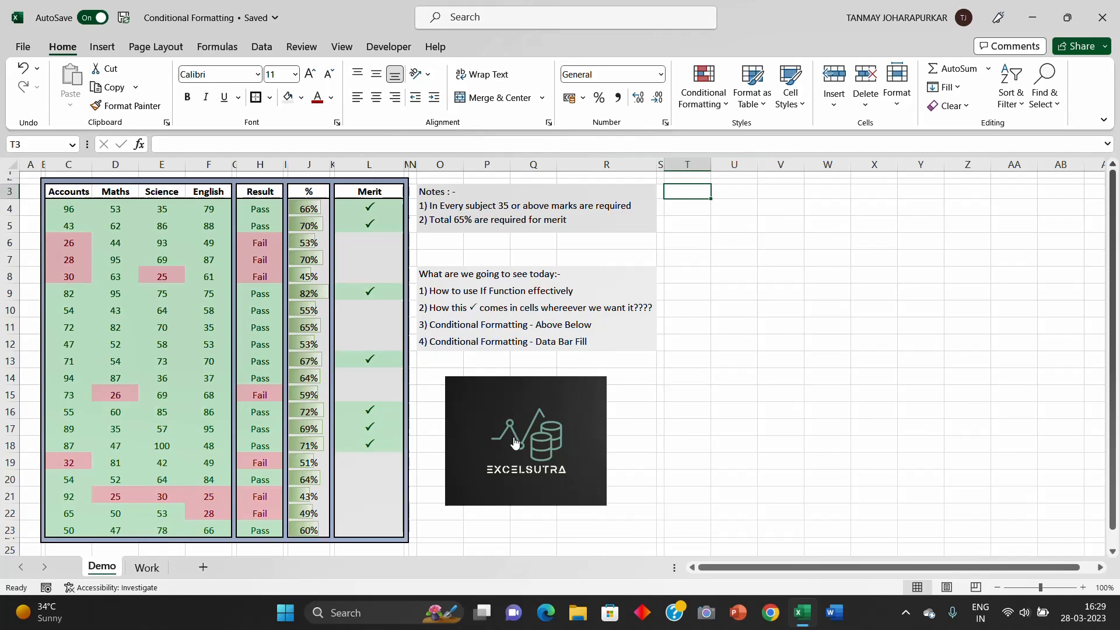
Step: Switch to the Work sheet and clear the Result entry in cell H4
key(ctrl+Page_Down)
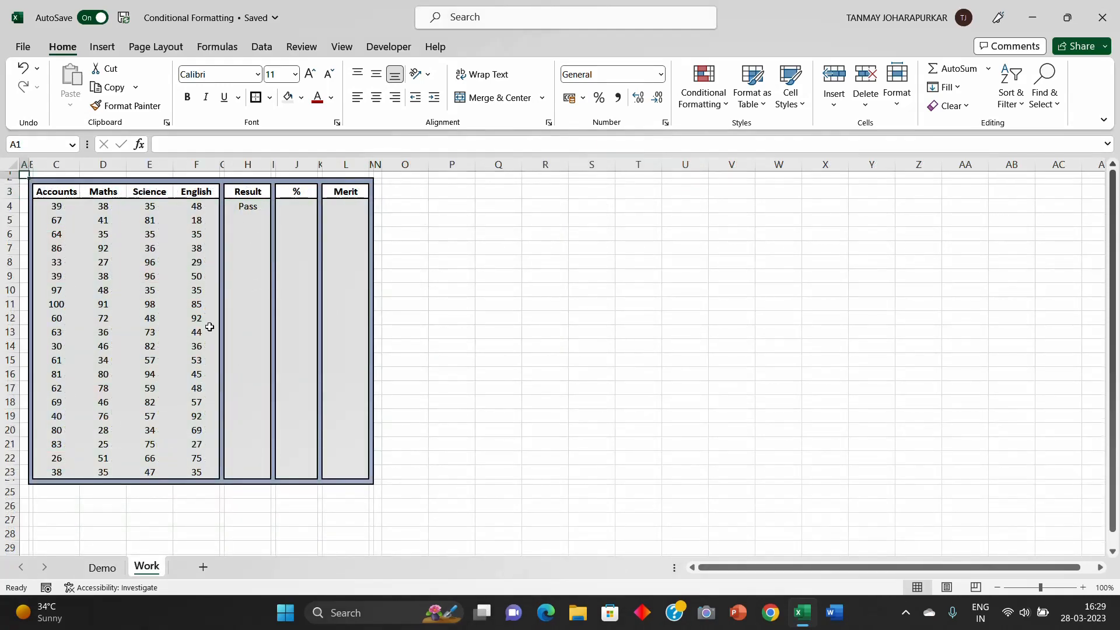
click(254, 204)
key(Delete)
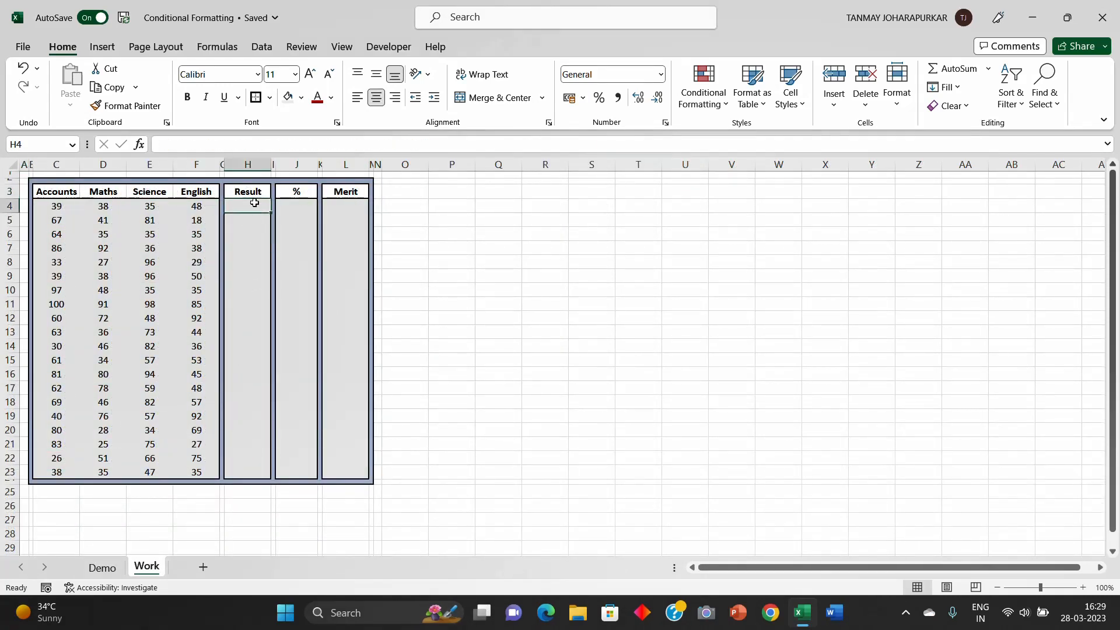
drag(62, 206, 194, 471)
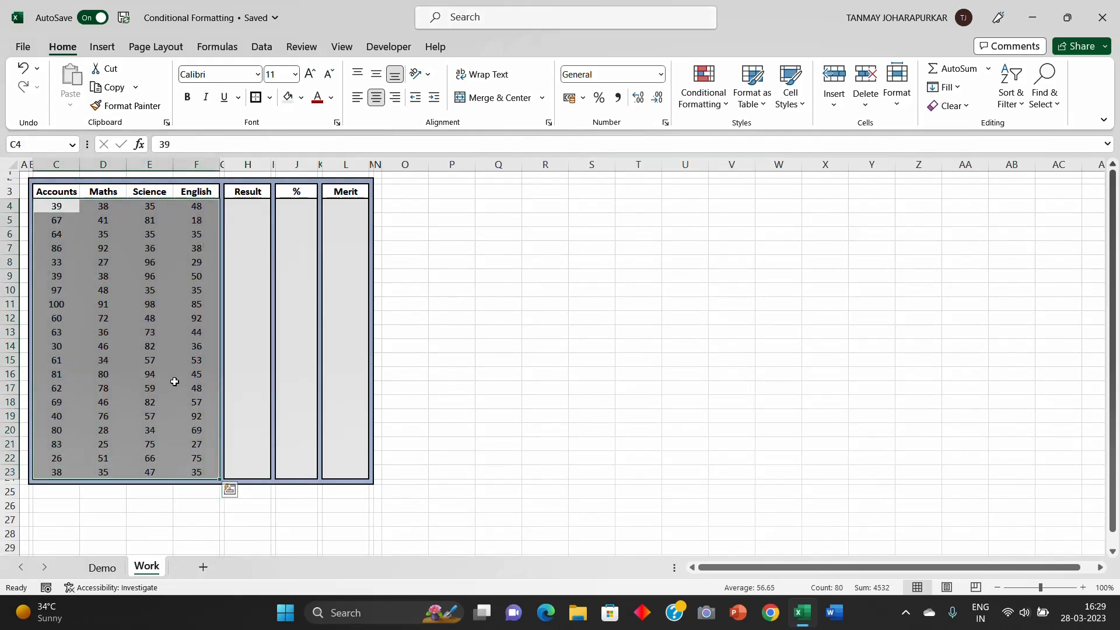
click(251, 208)
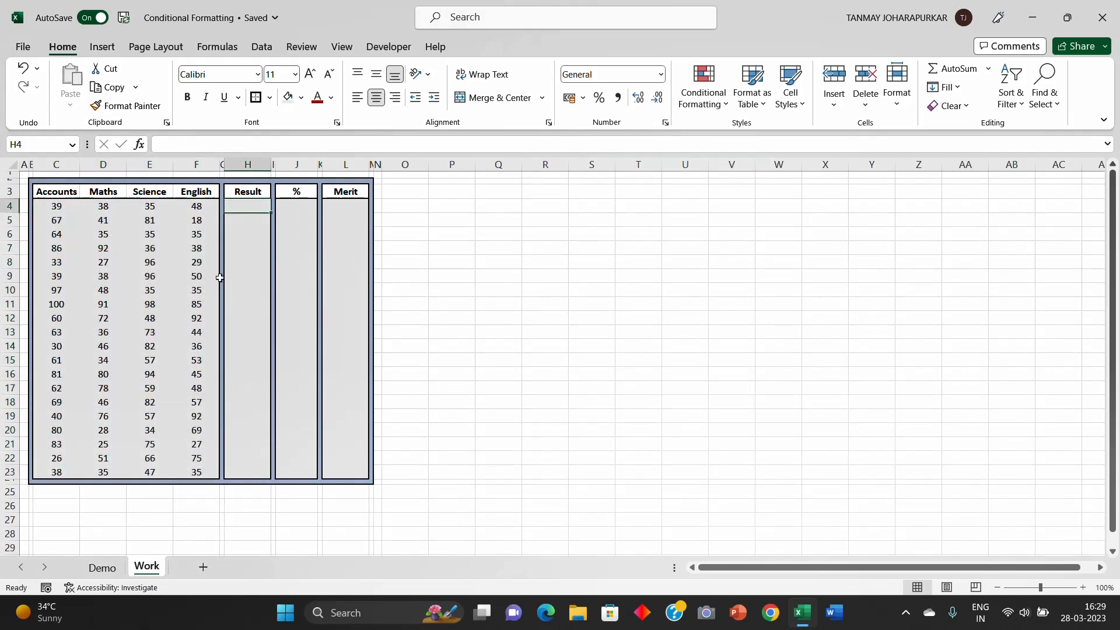
click(51, 209)
Step: Enter the formula =+RANDBETWEEN(25,100) in cell Q4 of the Work sheet to generate a random mark
click(505, 201)
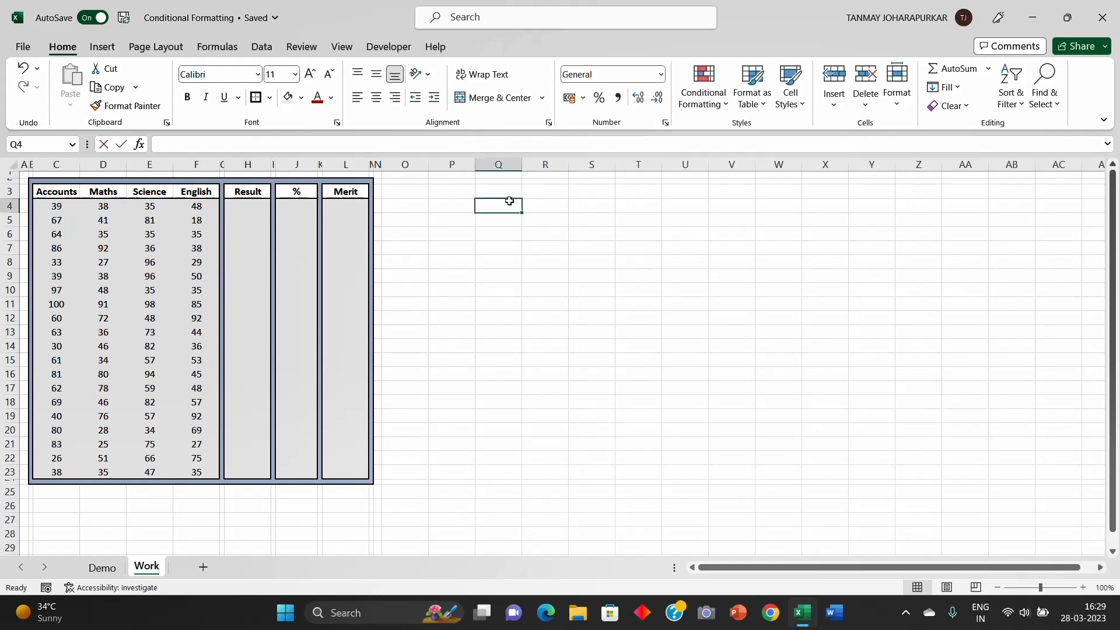
text(+rand)
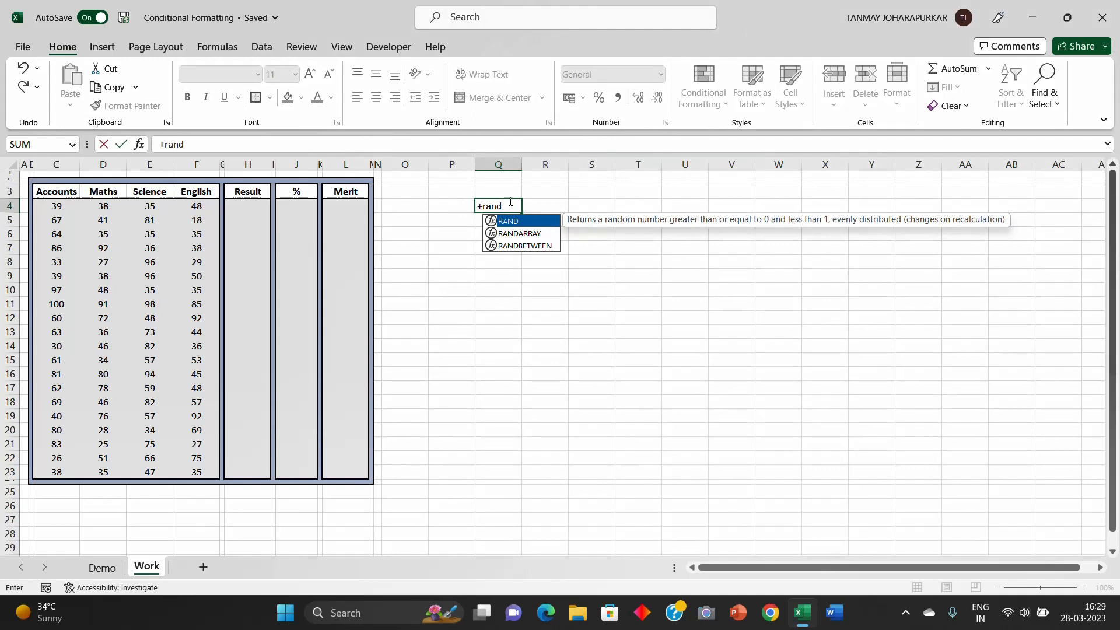
key(Down)
key(Down)
key(Tab)
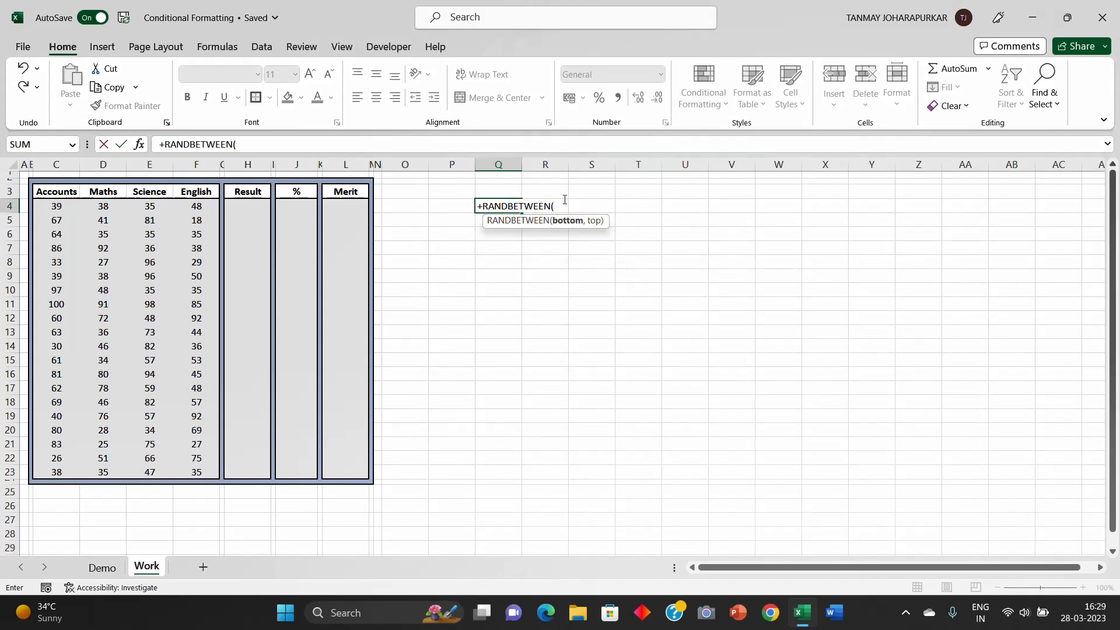
click(264, 145)
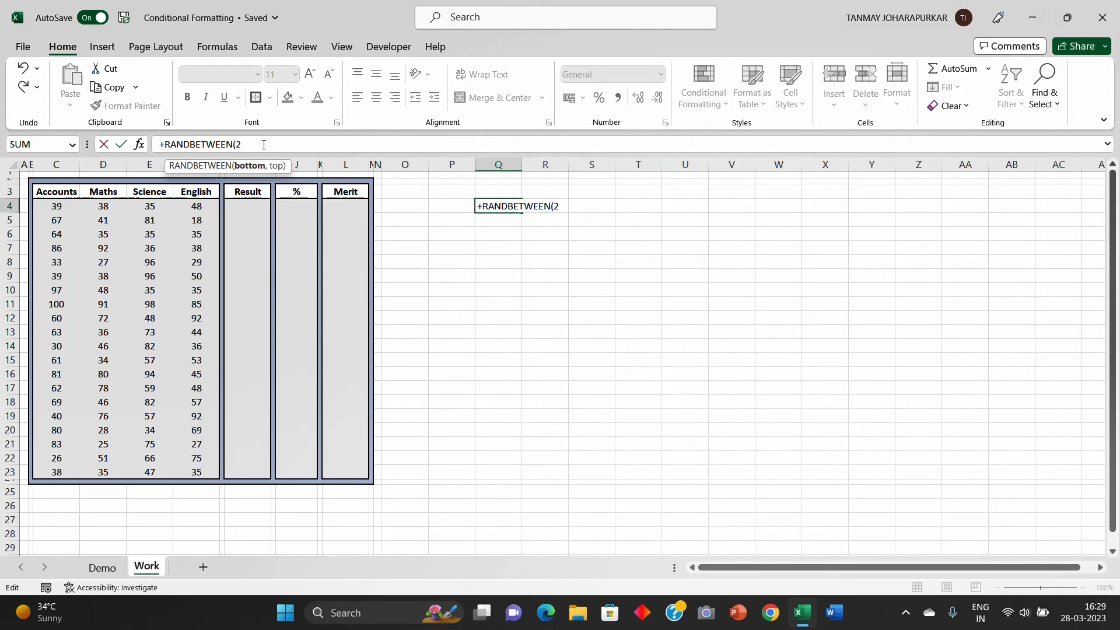
text(25,10)
key(Up)
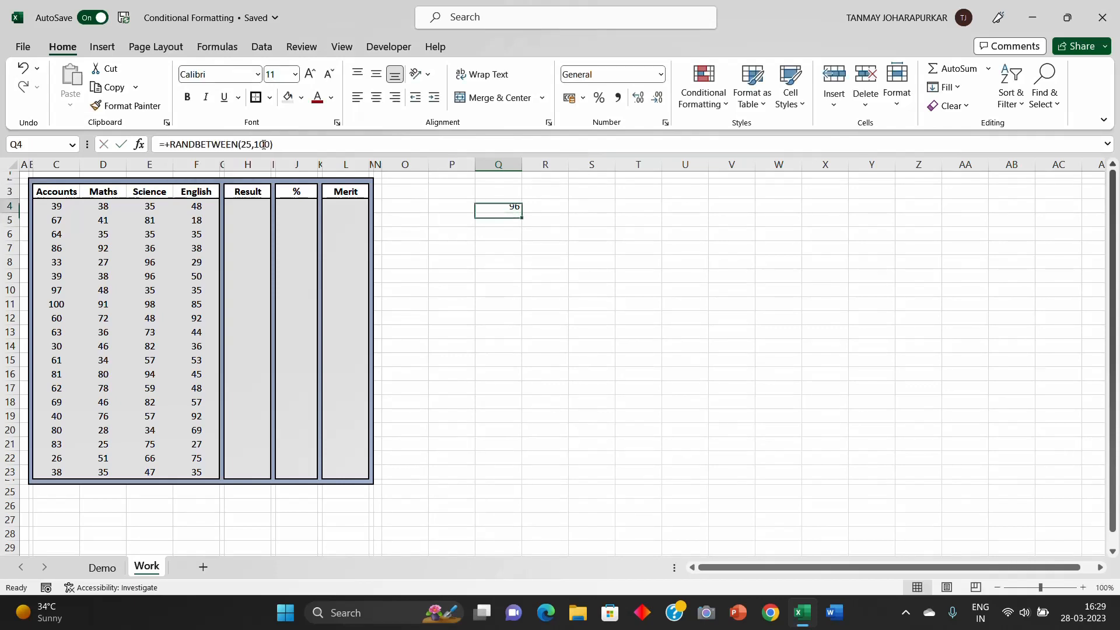
Step: Copy the random-mark formula in cell Q4 across to the range Q4:T4
key(ctrl+c)
key(shift+Right)
key(shift+Right)
key(shift+Right)
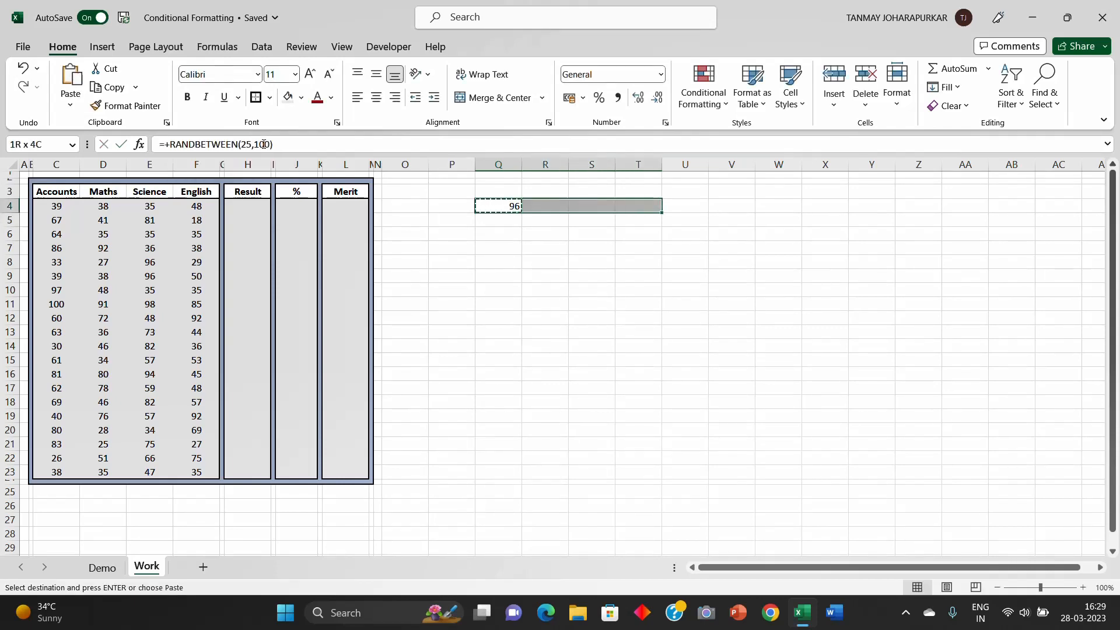
key(ctrl+v)
Step: Copy the random-mark formulas in Q4:T4 down to rows 5 through 23
key(Left)
key(Right)
key(shift+Right)
key(shift+Right)
key(shift+Right)
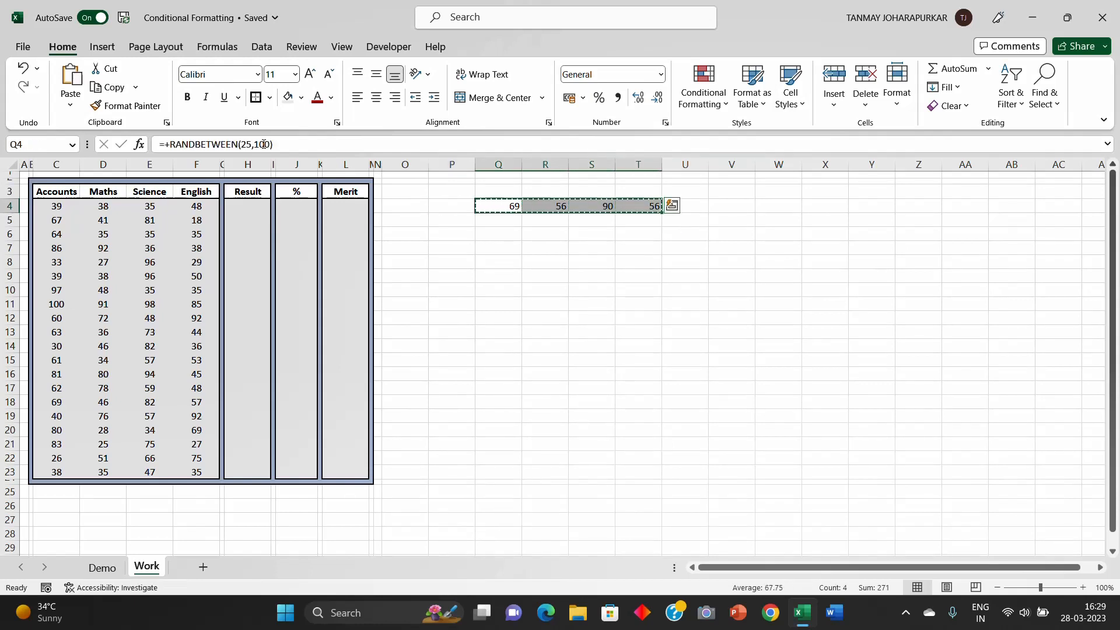
key(ctrl+c)
key(Down)
key(shift+Down)
key(shift+Down)
key(shift+Down)
key(shift+Down)
key(shift+Down)
key(shift+Down)
key(shift+Down)
key(shift+Down)
key(shift+Down)
key(shift+Down)
key(shift+Down)
key(shift+Down)
key(shift+Down)
key(shift+Down)
key(shift+Down)
key(shift+Down)
key(shift+Down)
key(shift+Down)
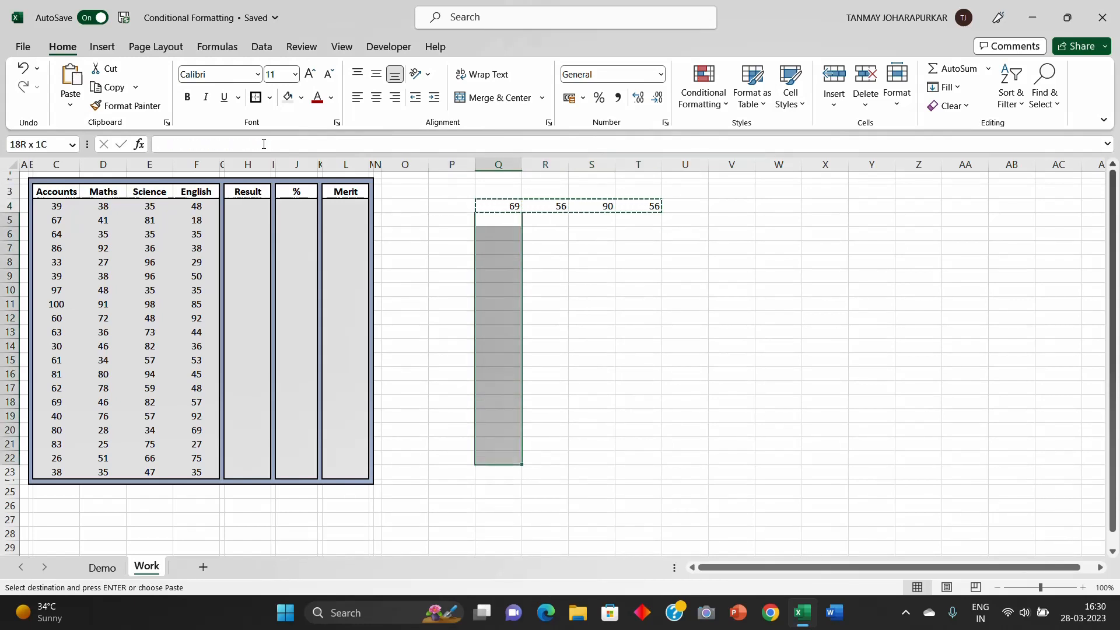
key(shift+Right)
key(shift+Right)
key(shift+Right)
key(ctrl+v)
Step: Copy the random marks in Q4:T23 and paste them as values over the subject marks starting at cell C4
key(Up)
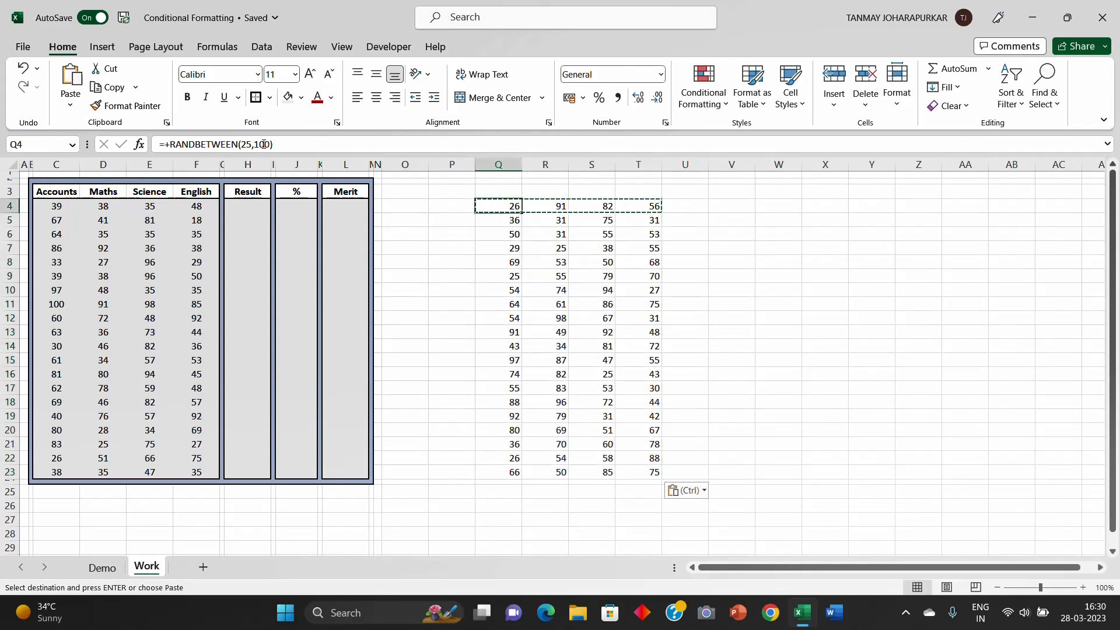
key(Down)
key(Up)
key(shift+Right)
key(shift+Right)
key(shift+Right)
key(shift+Right)
key(shift+Left)
key(shift+Down)
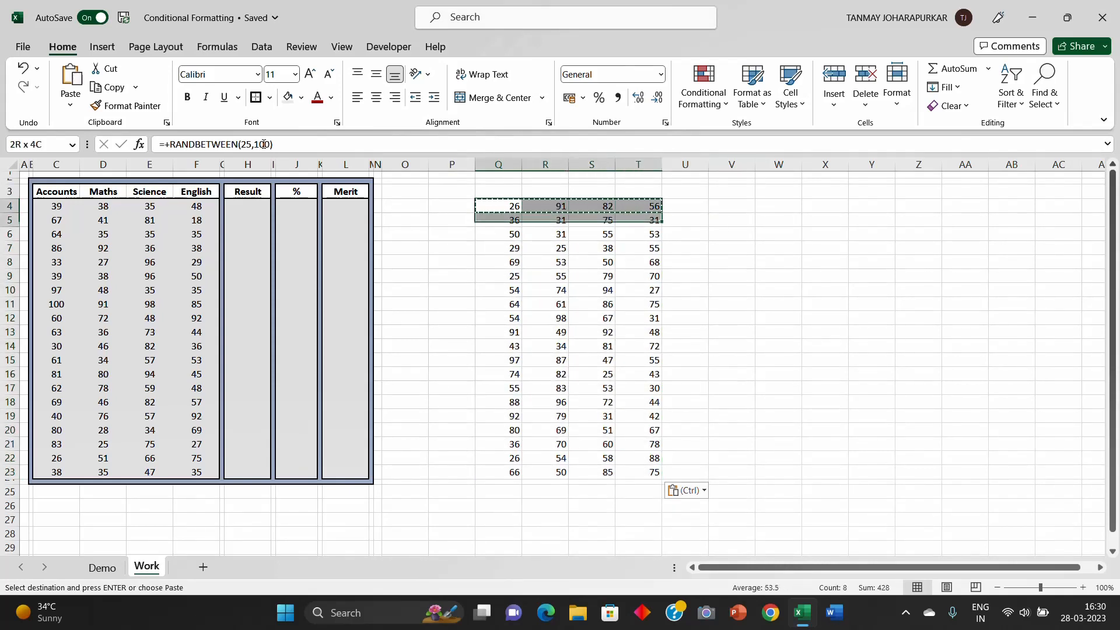
key(shift+Down)
key(shift+Down)
key(shift+Down)
key(shift+Down)
key(shift+Down)
key(shift+Down)
key(shift+Down)
key(shift+Down)
key(shift+Down)
key(shift+Down)
key(shift+Down)
key(shift+Down)
key(shift+Down)
key(shift+Down)
key(shift+Down)
key(shift+Down)
key(shift+Down)
key(shift+Down)
key(ctrl+c)
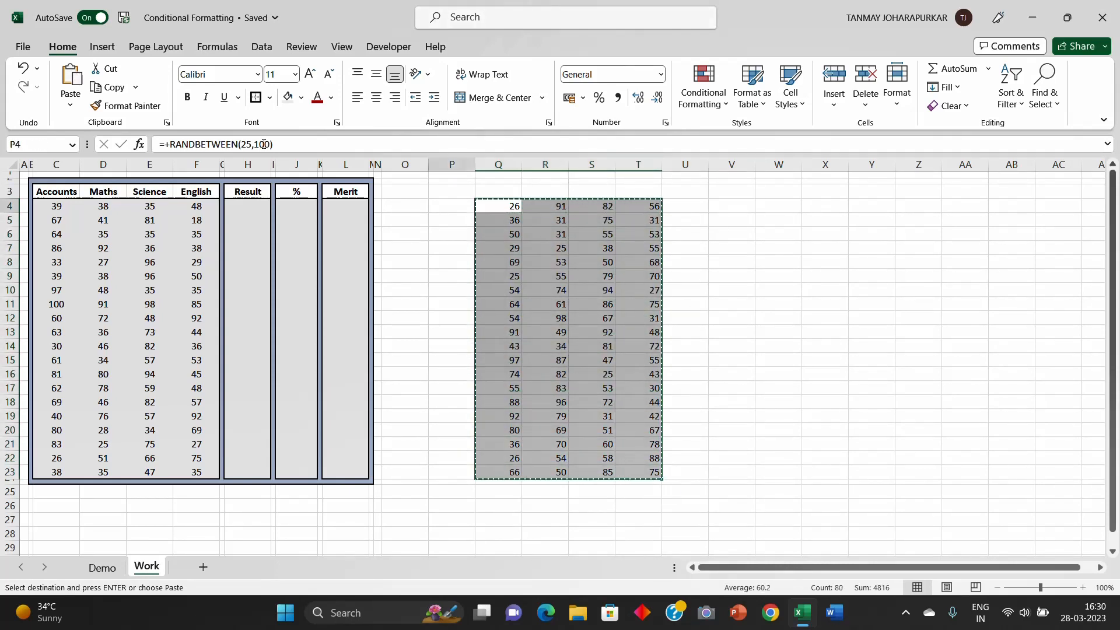
key(Left)
key(Left)
key(Left)
key(Left)
key(Left)
key(Left)
key(Left)
key(Left)
key(Left)
key(Left)
key(Left)
key(Left)
key(Left)
key(Left)
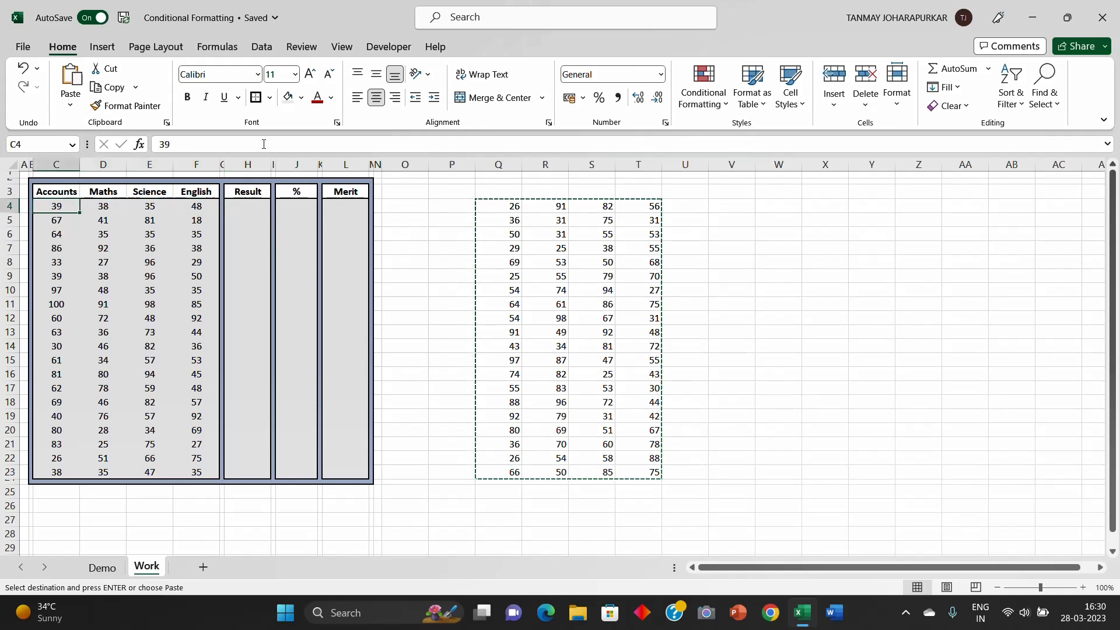
right_click(62, 210)
click(118, 228)
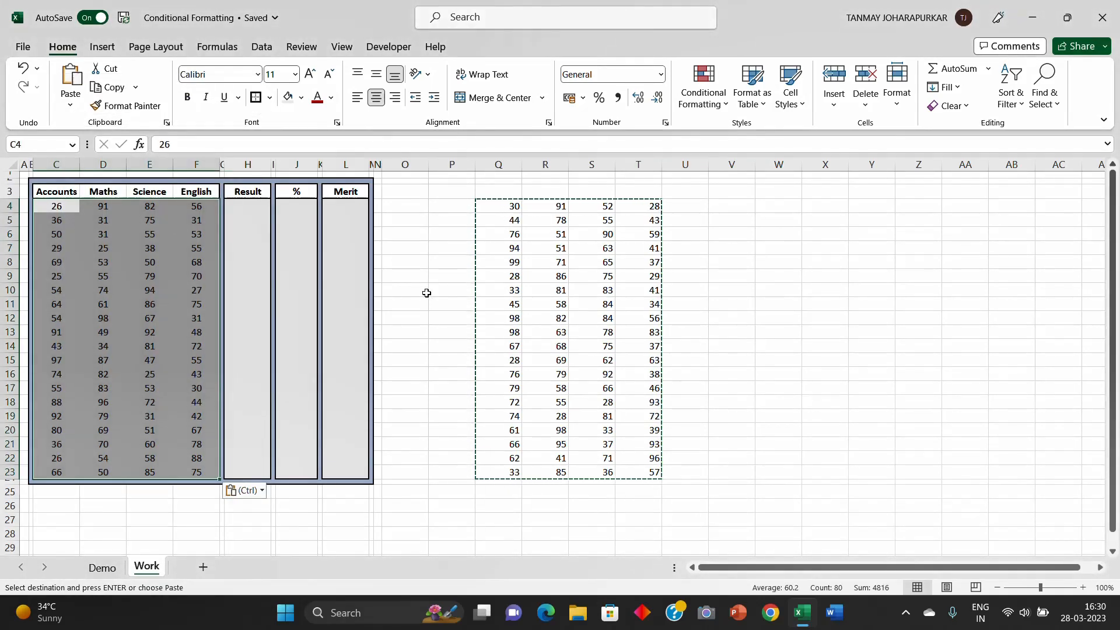
Step: Clear the contents of columns Q through U to remove the random-number formulas
click(421, 291)
drag(499, 164, 673, 167)
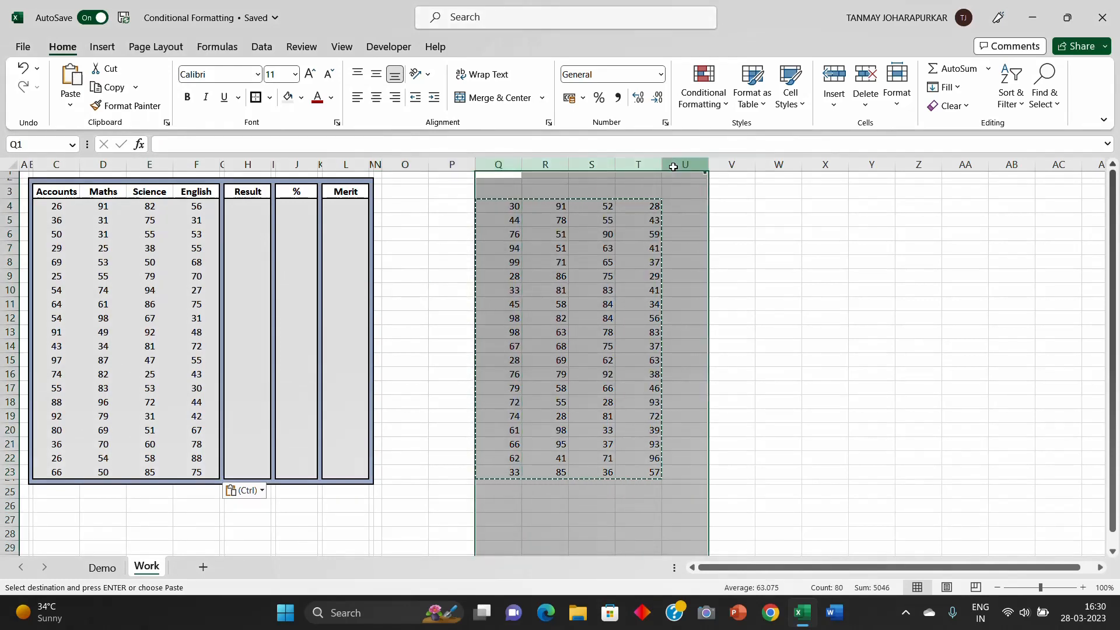
key(Delete)
click(432, 274)
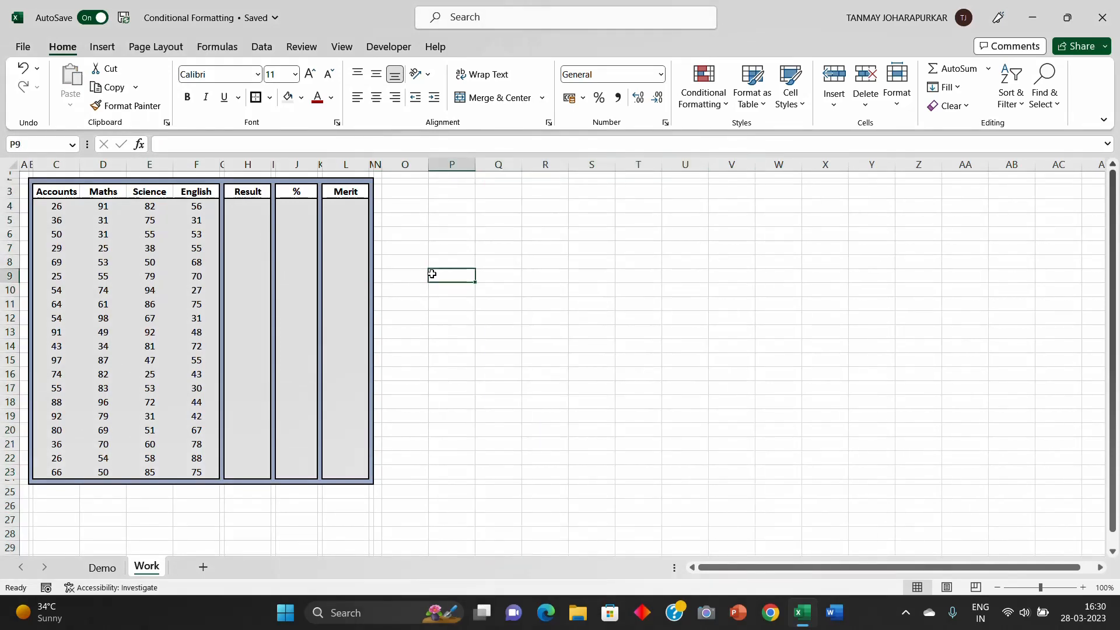
Step: Start an IF formula in Result cell H4 with the Accounts test C4>34 as its condition
click(251, 208)
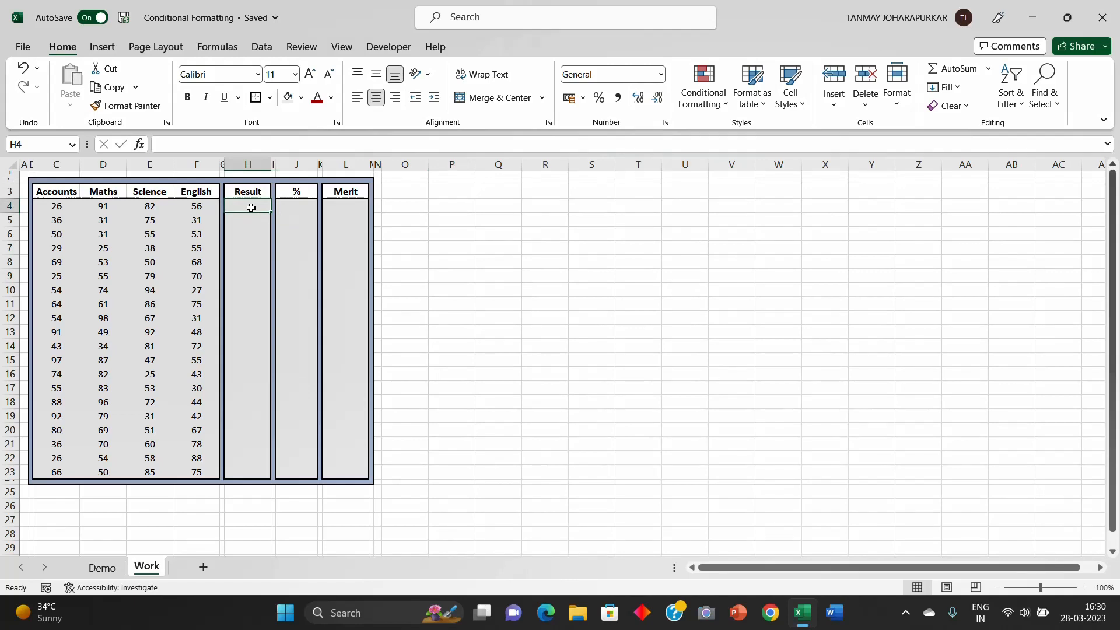
text(=)
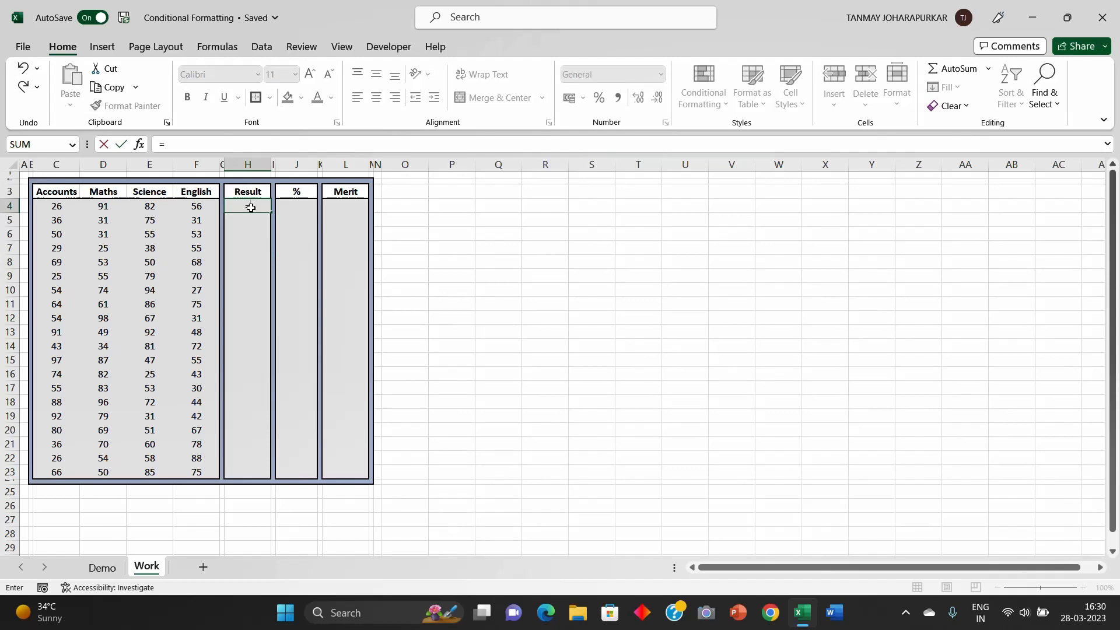
text(if()
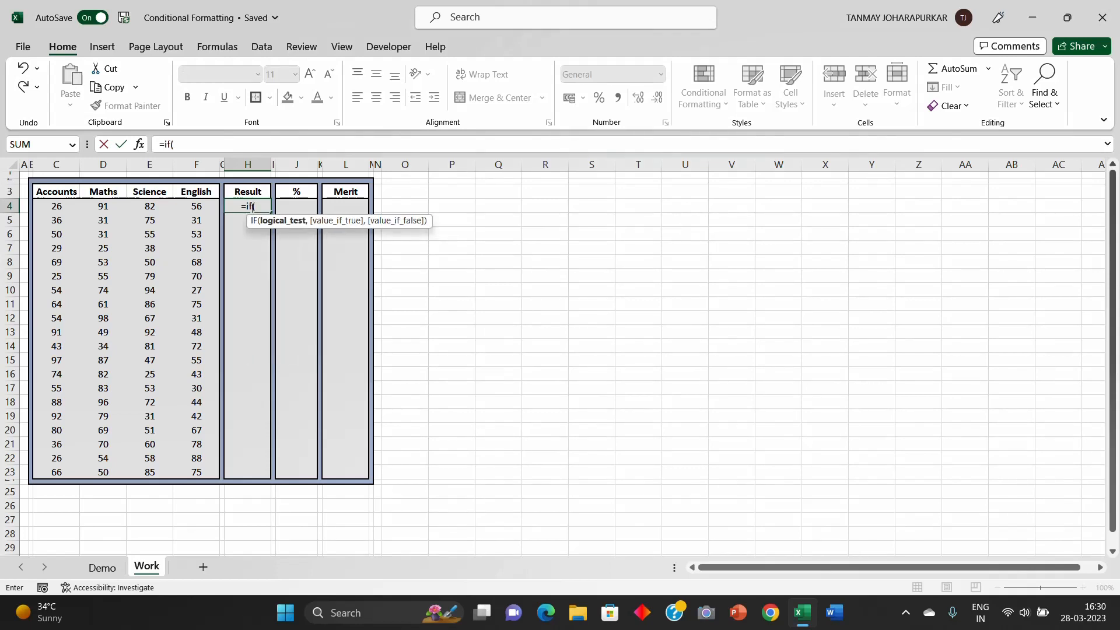
click(58, 204)
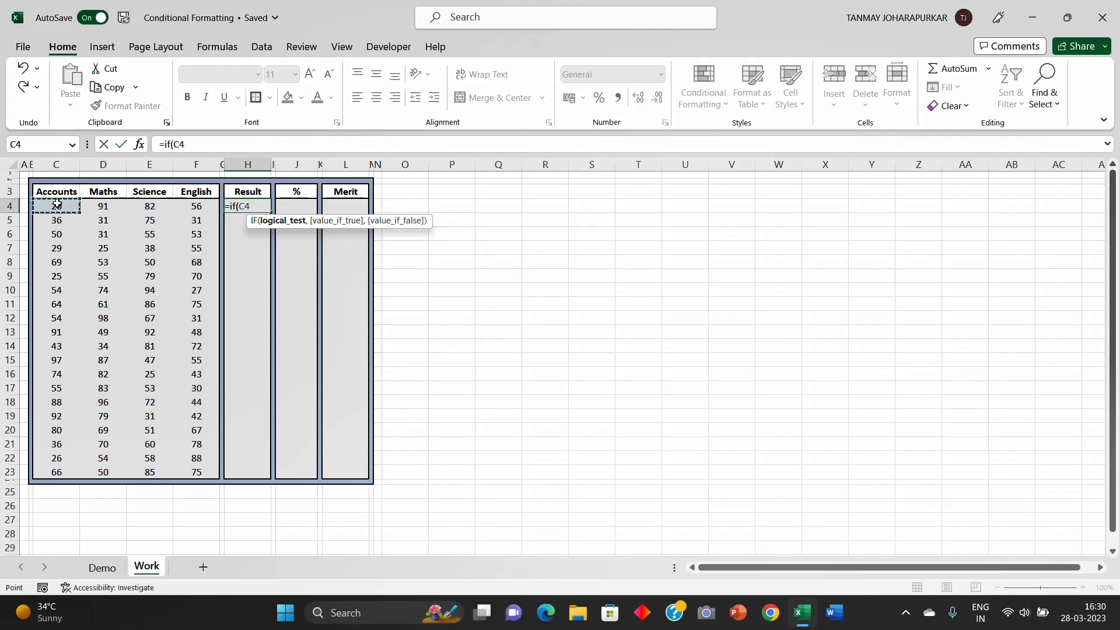
text(>)
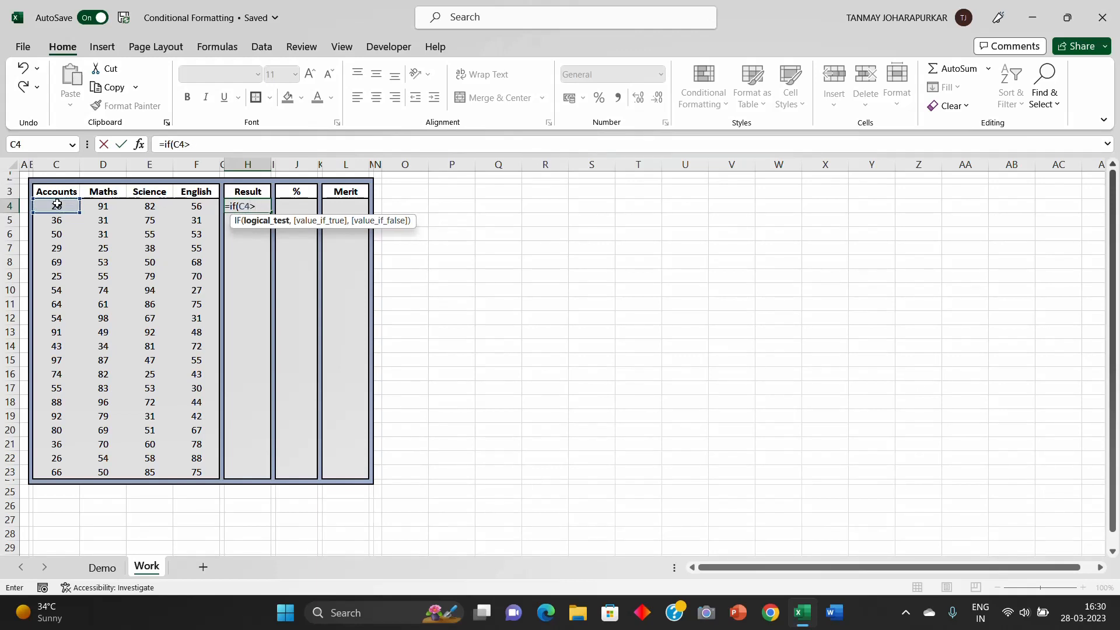
text(34)
text(,)
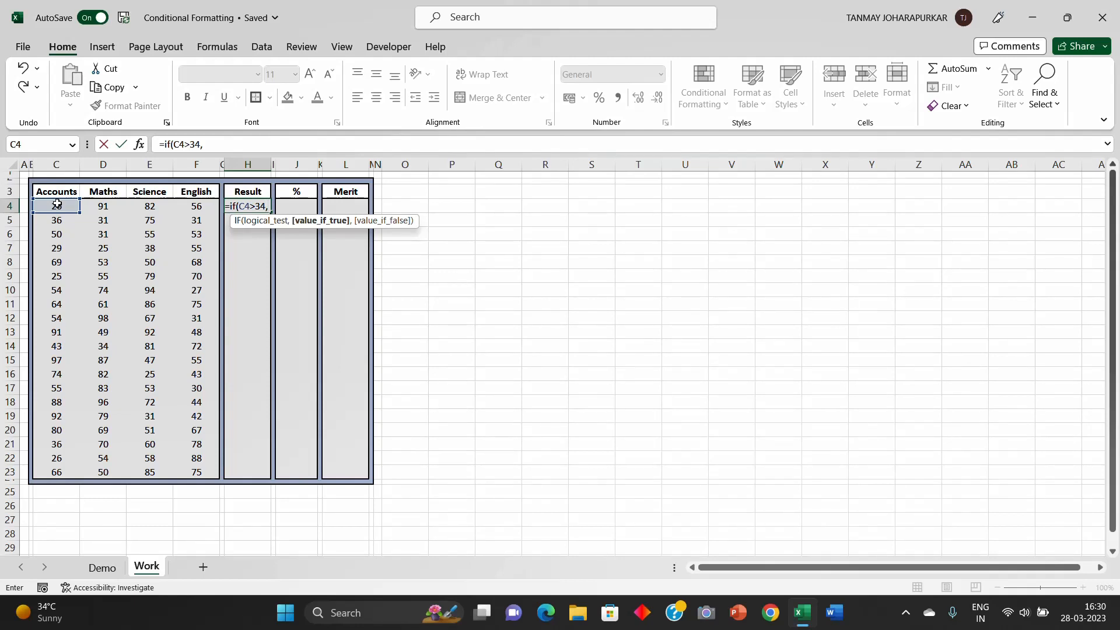
Step: Nest two more IF functions in the H4 formula, testing Maths with D4>34 and Science with E4>34
text(if)
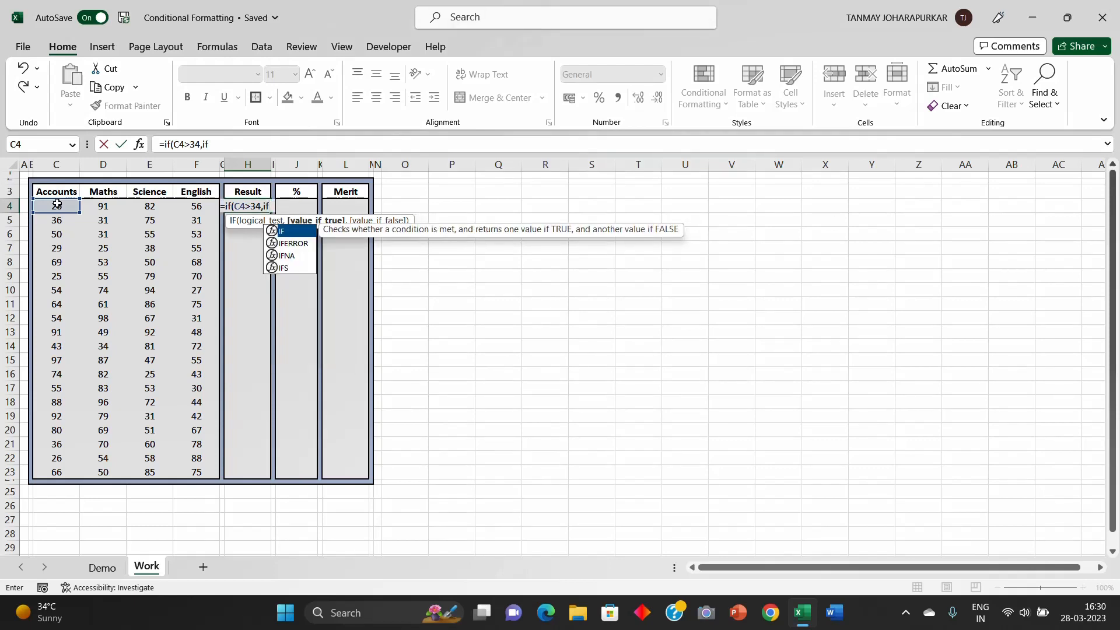
text(()
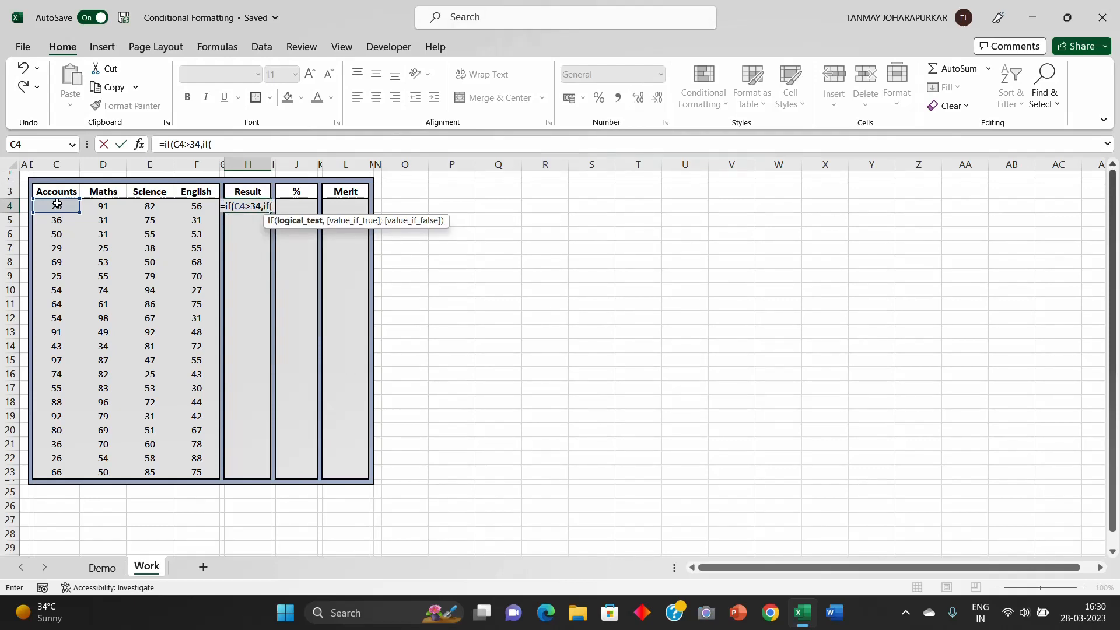
click(108, 208)
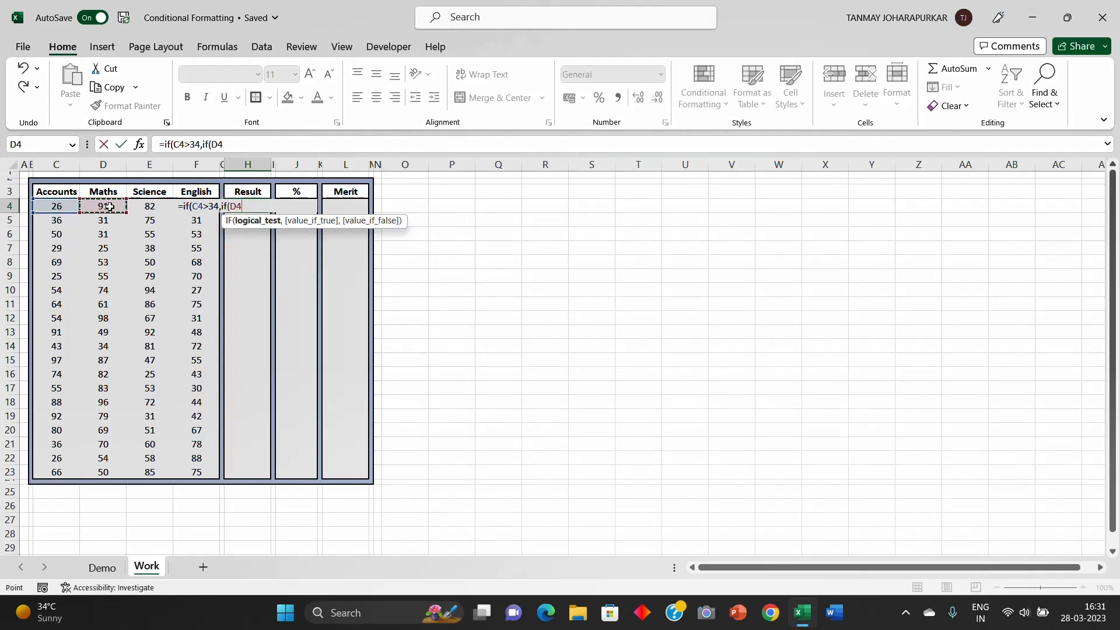
text(>34)
text(,)
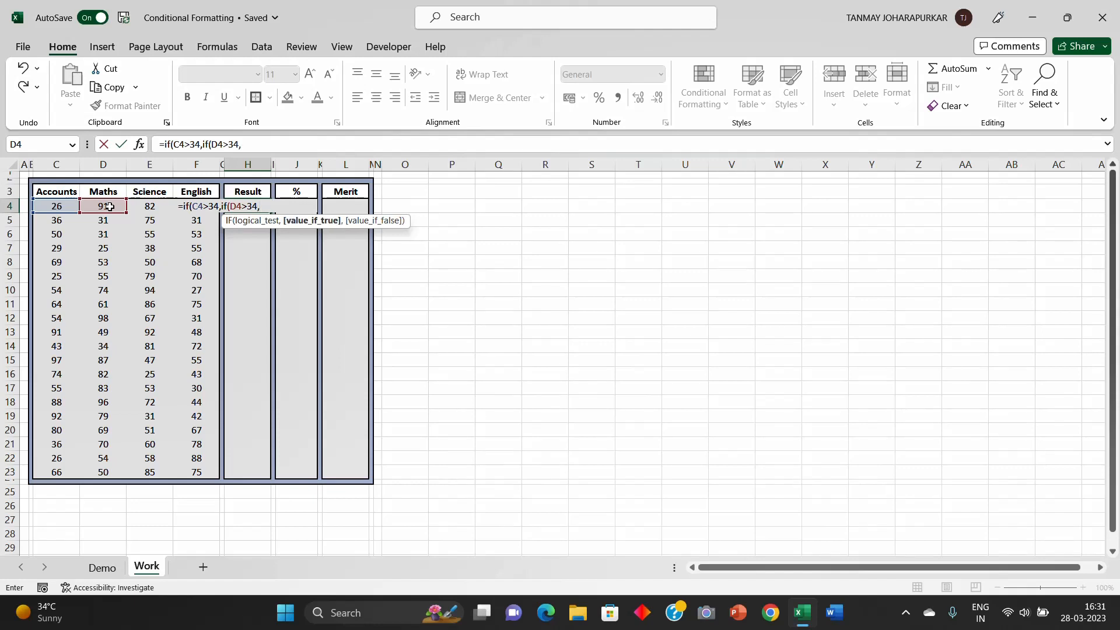
text(if)
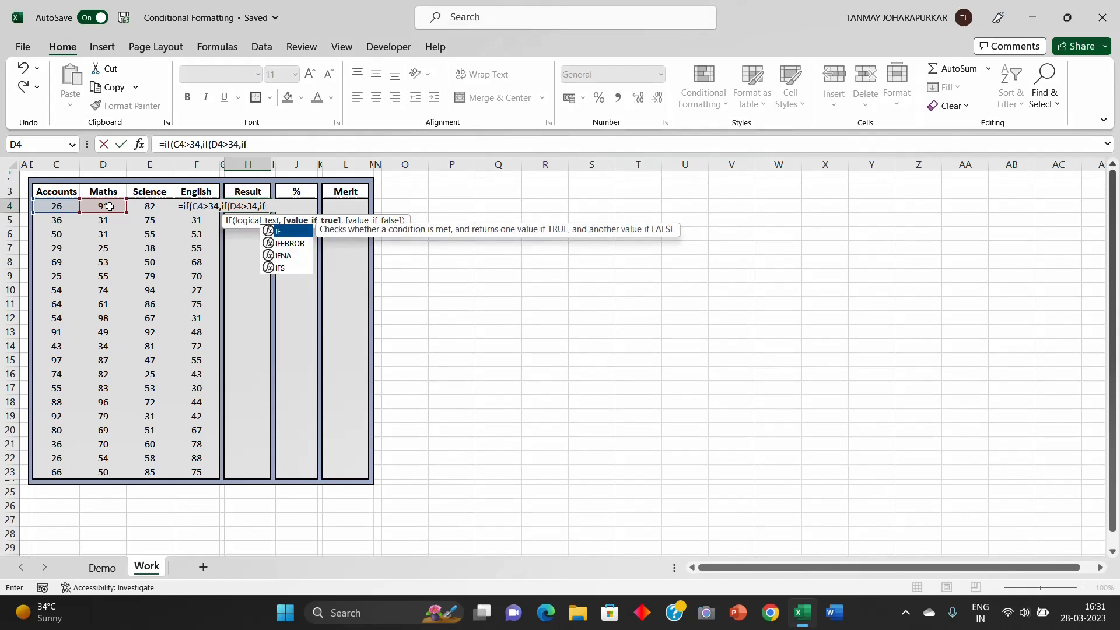
text(()
click(153, 206)
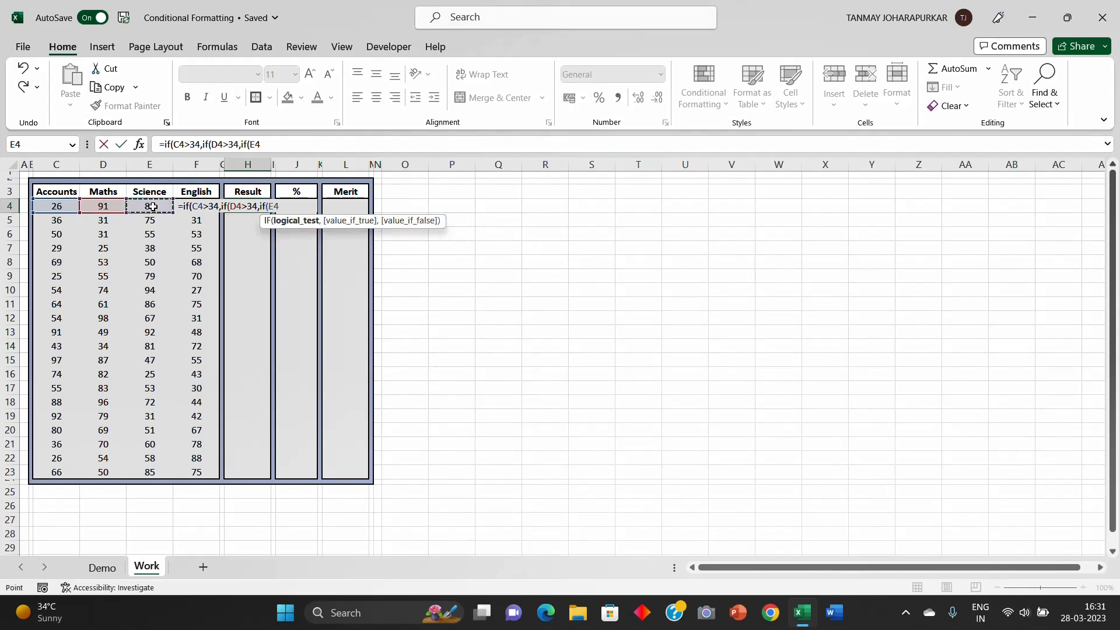
text(>34,)
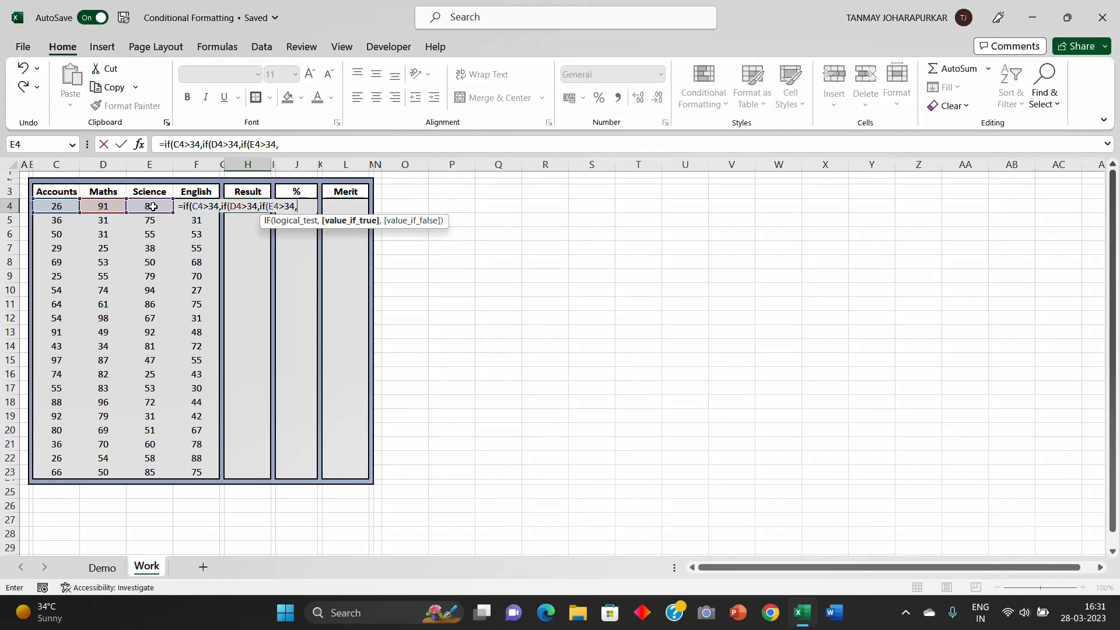
Step: Nest a fourth IF function in the H4 formula that tests the English mark with F4>34
text(if()
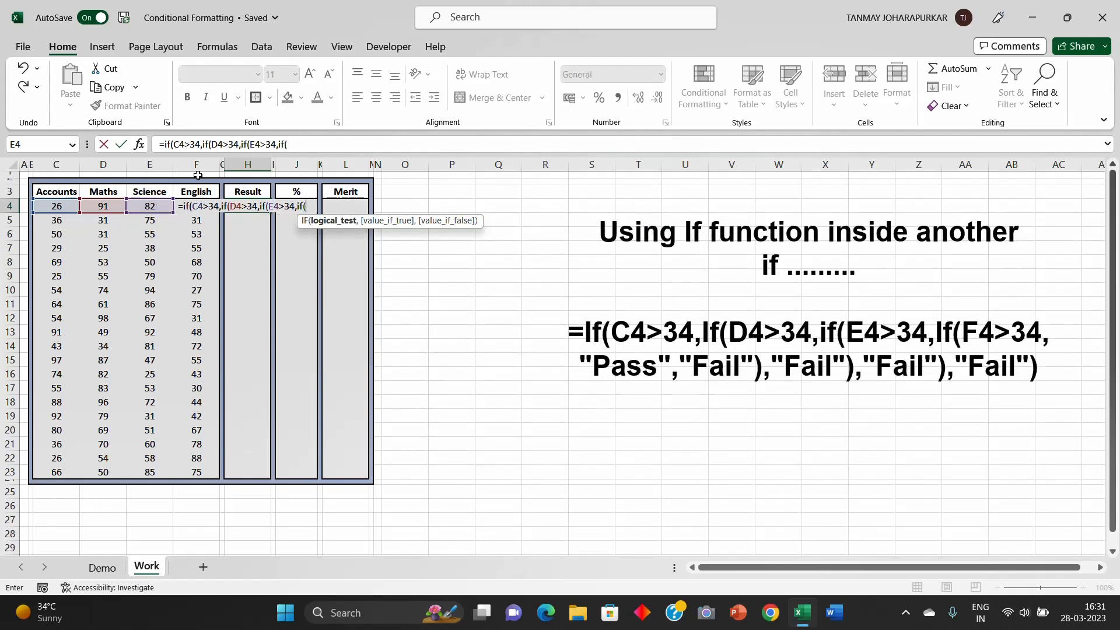
text(f)
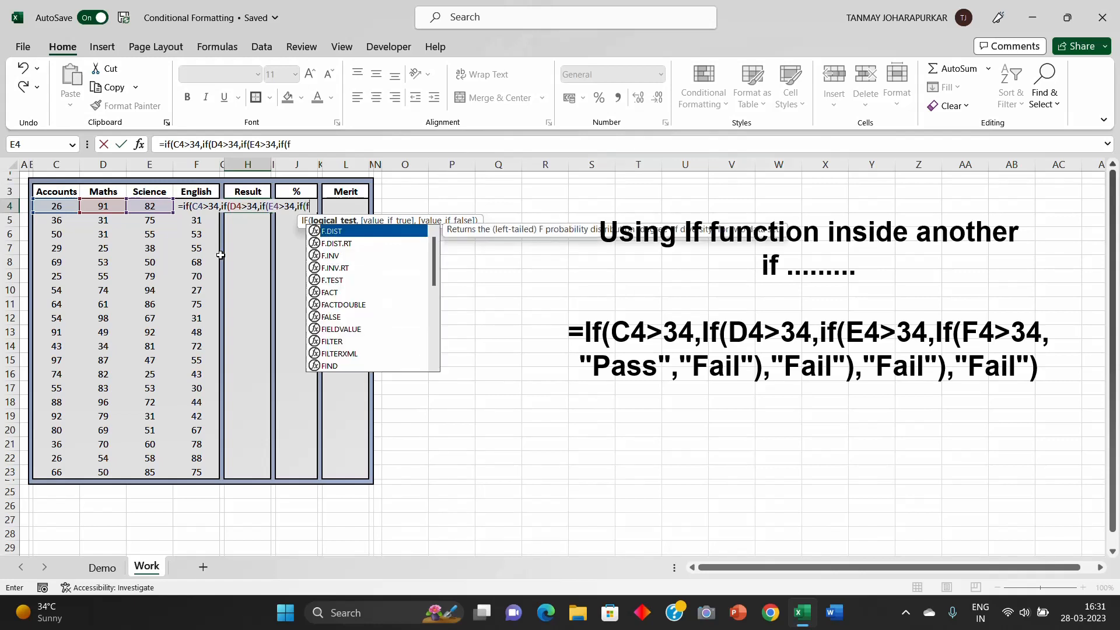
text(4)
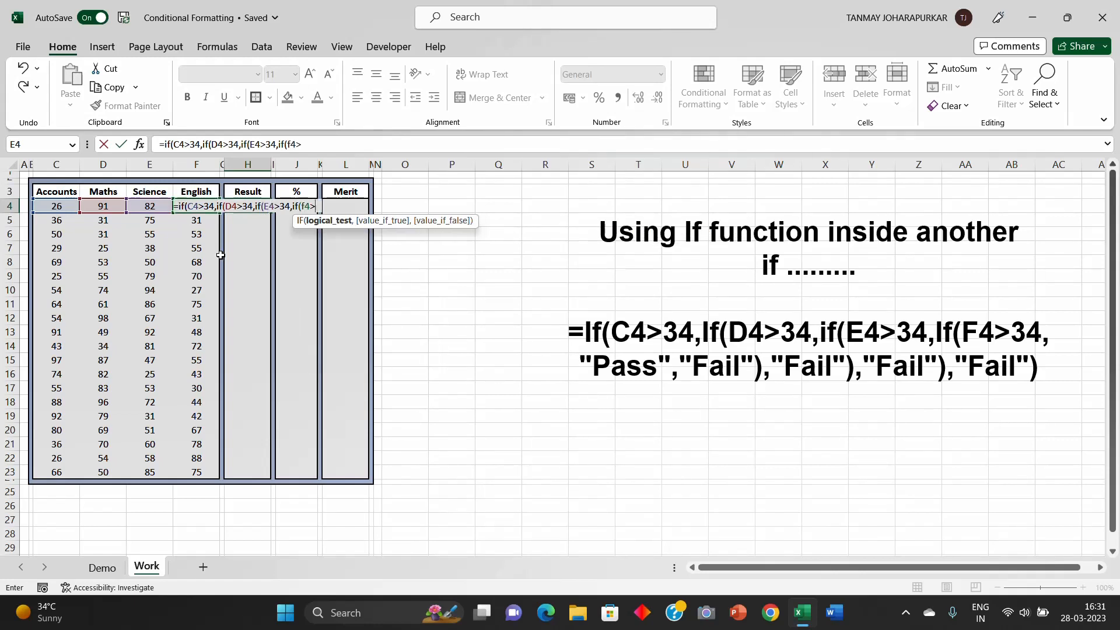
text(>3)
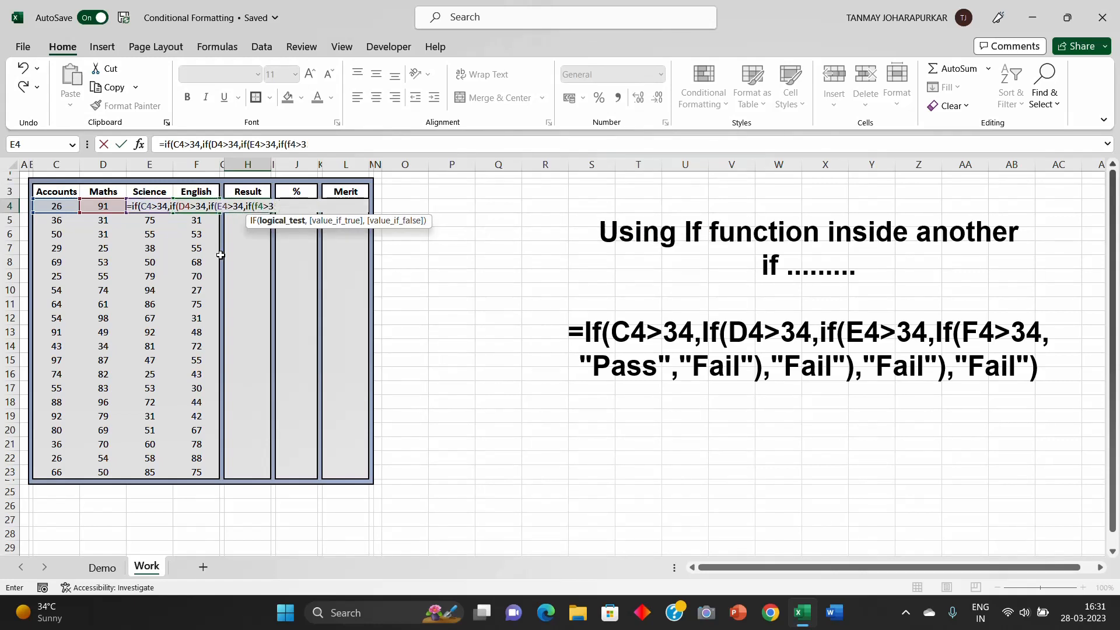
text(54)
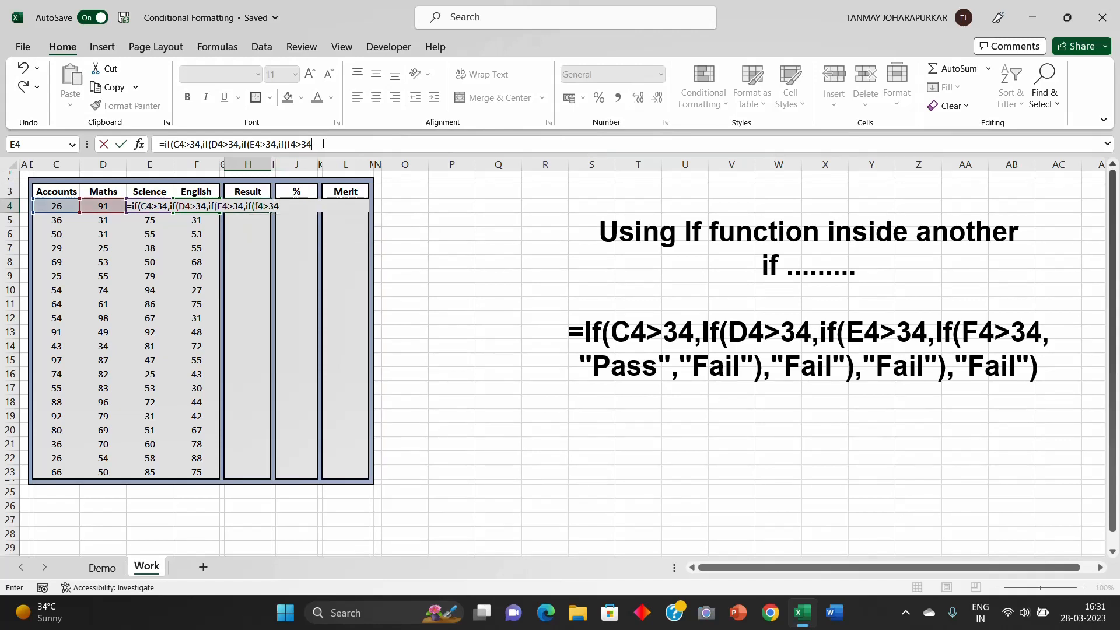
click(323, 144)
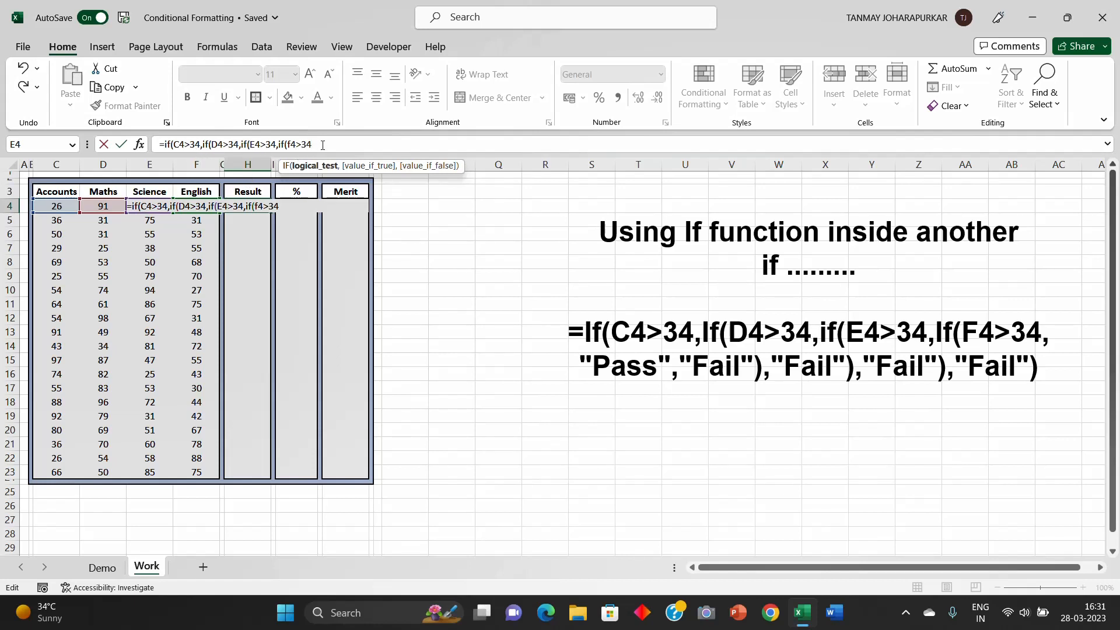
text(,)
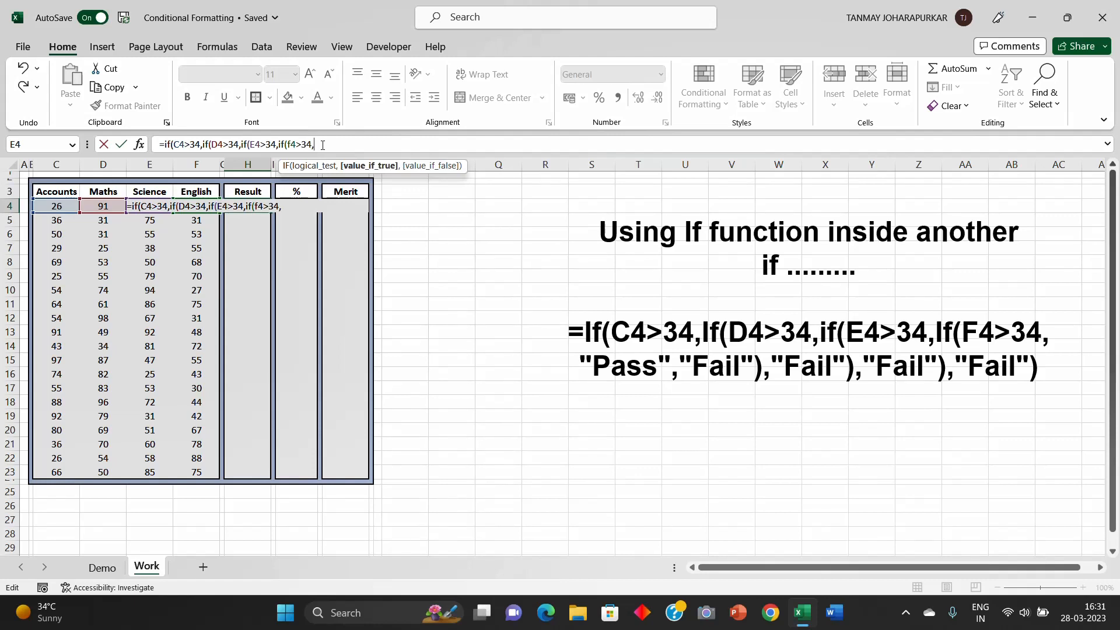
Step: Complete the innermost IF of the H4 formula with "Pass" as the true value and "Fail" as the false value
text("Pass",)
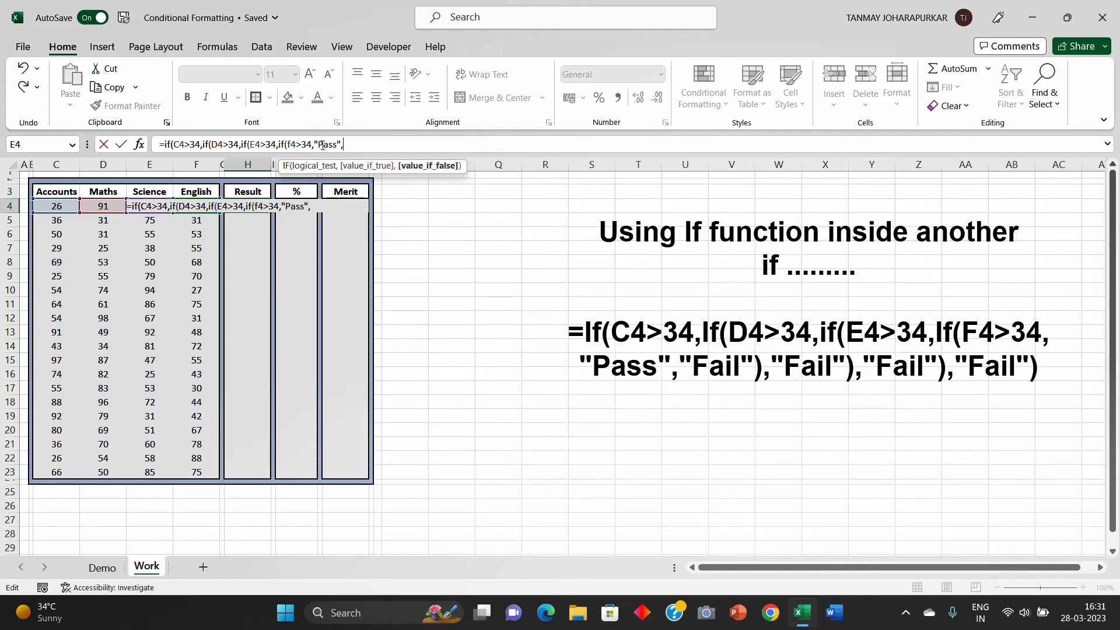
text("Fail",)
key(BackSpace)
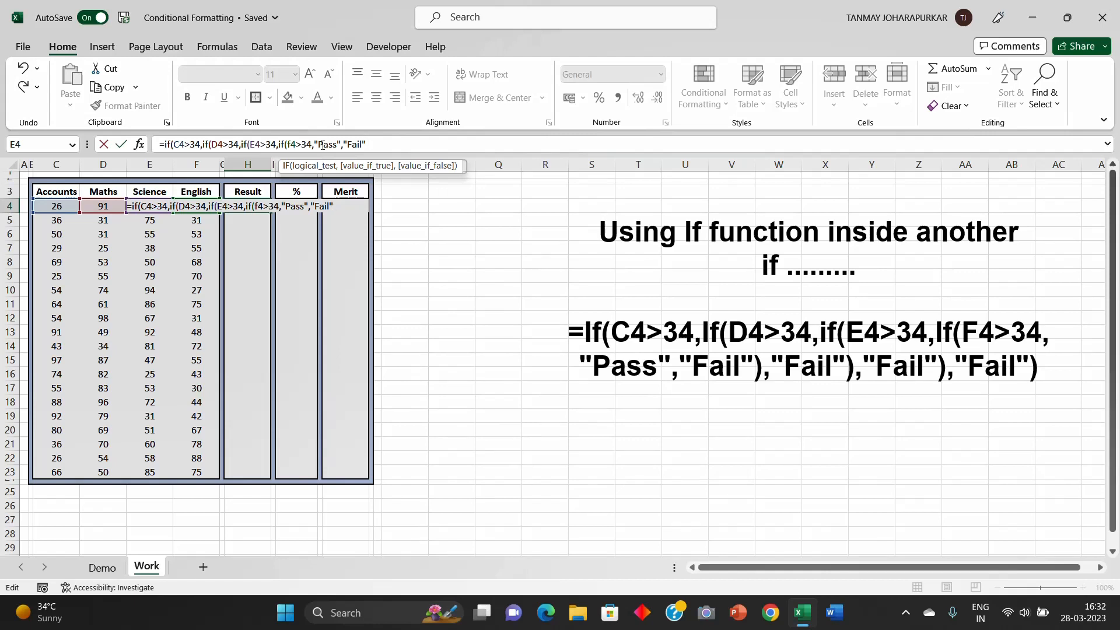
text())
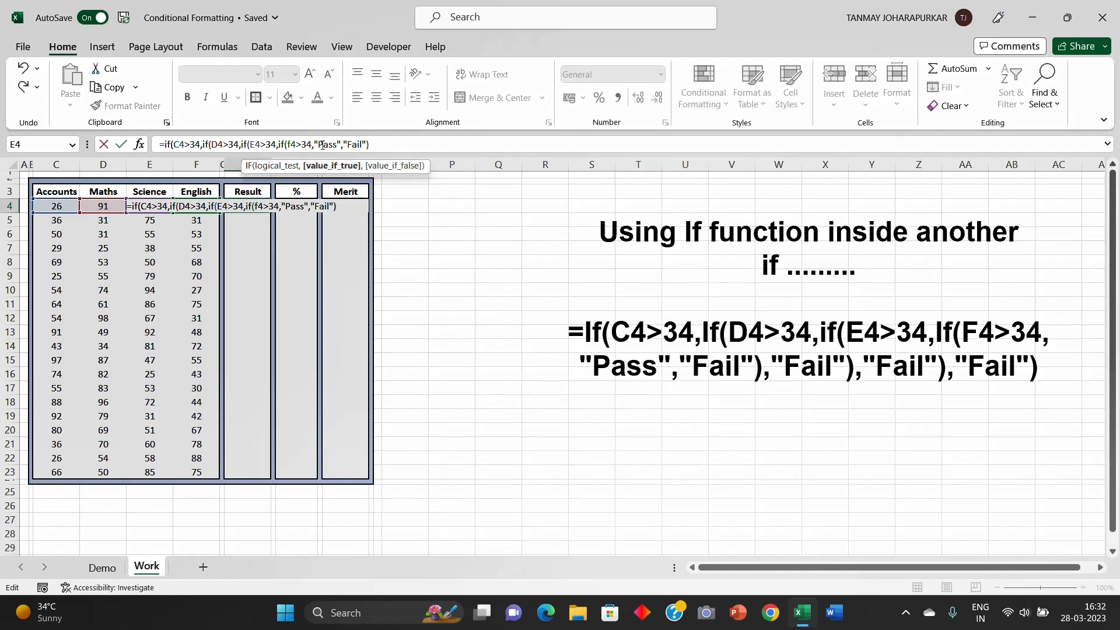
Step: Close the three outer IF functions in H4 with "Fail" as each false value and enter the formula
text(,")
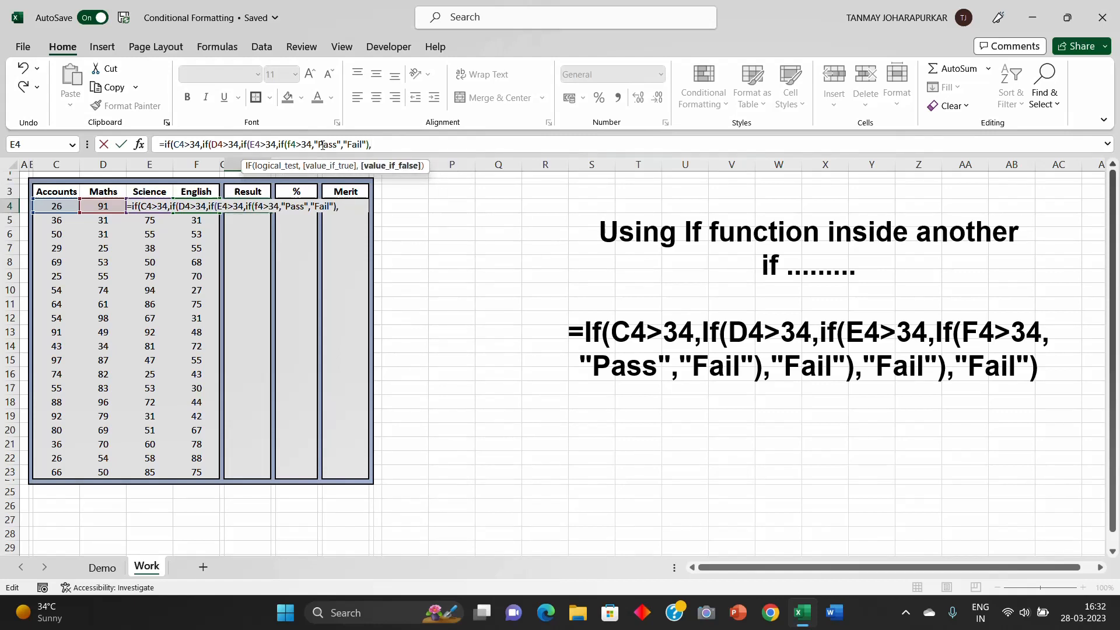
text(Fail",)
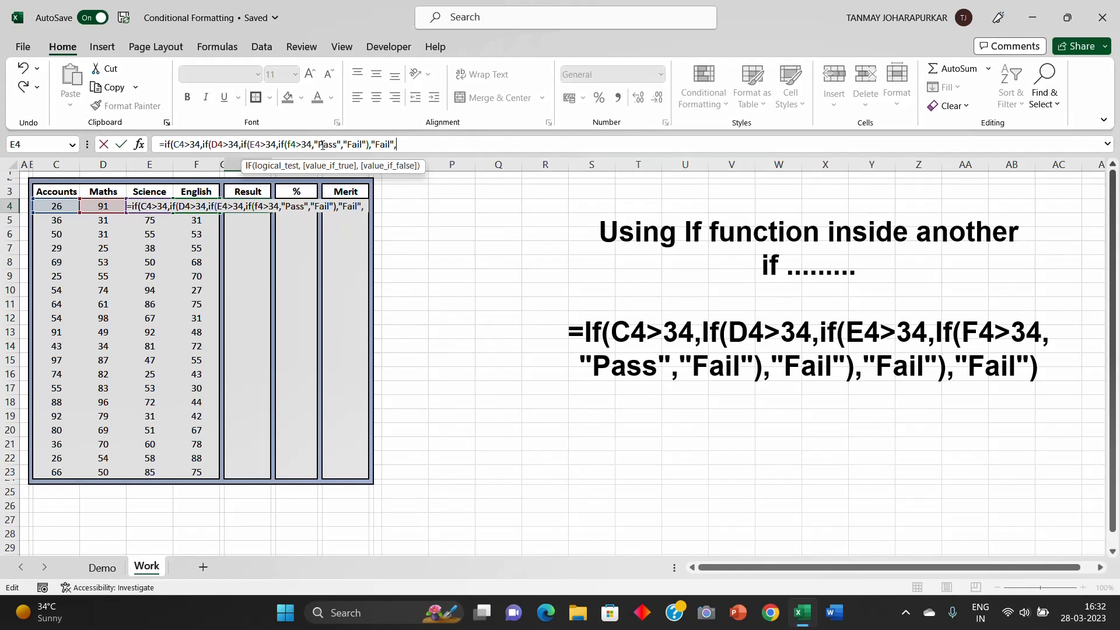
key(BackSpace)
text())
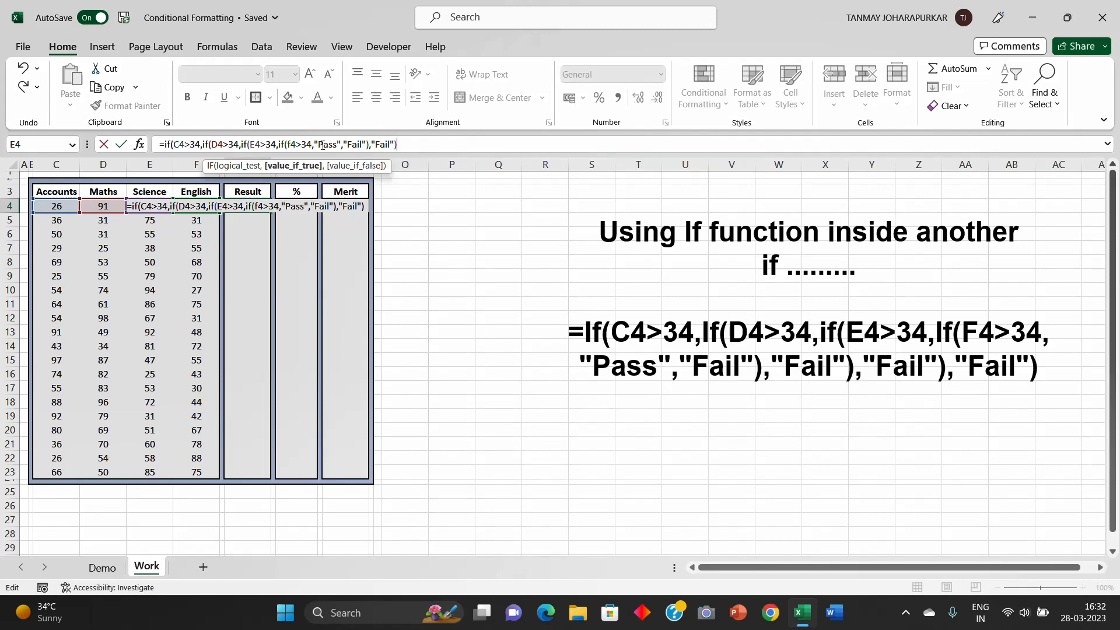
text(,"Fail)
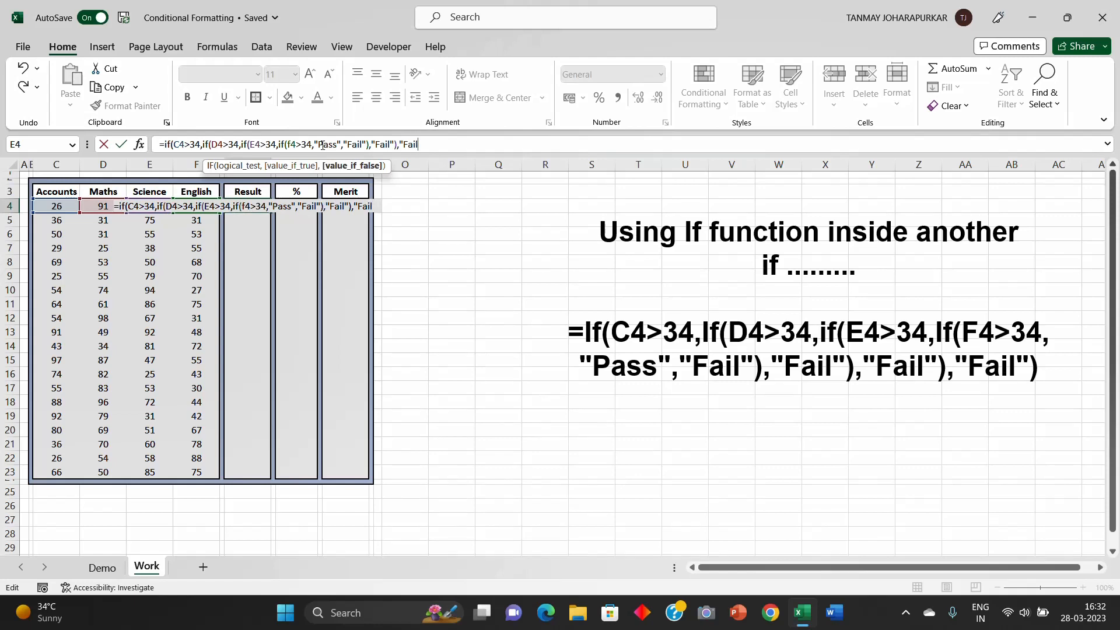
text("))
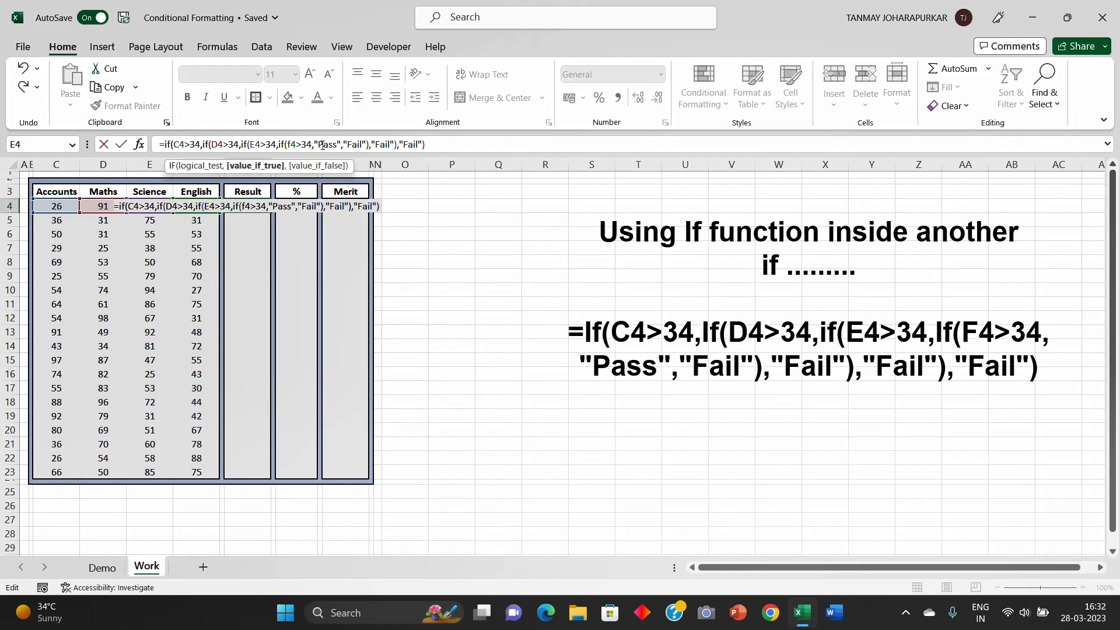
text(,"Fail")
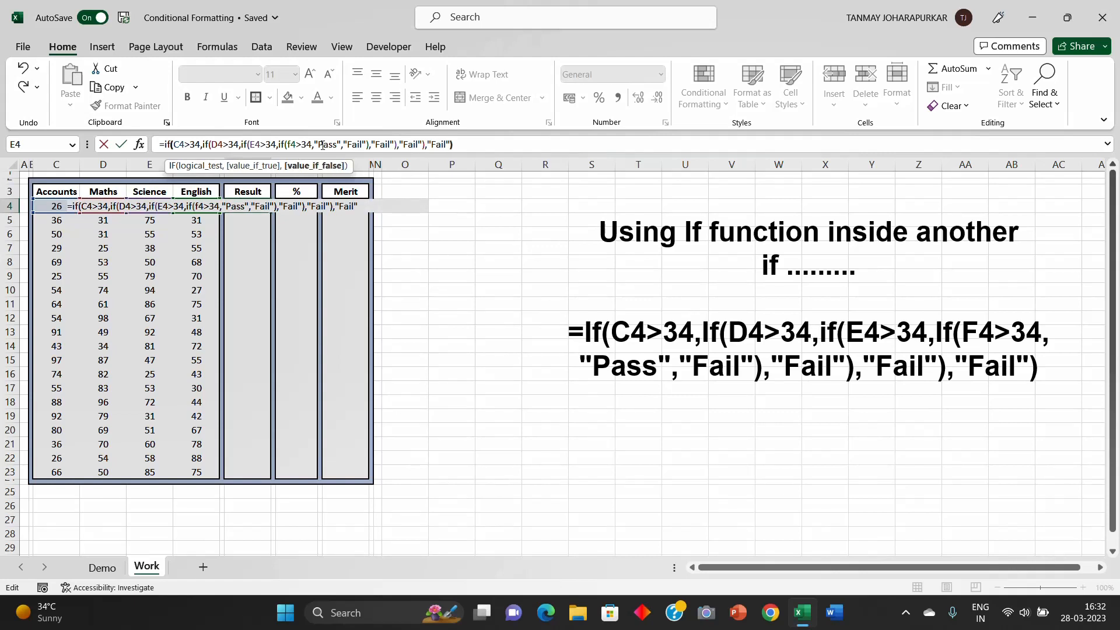
text())
key(ctrl+Return)
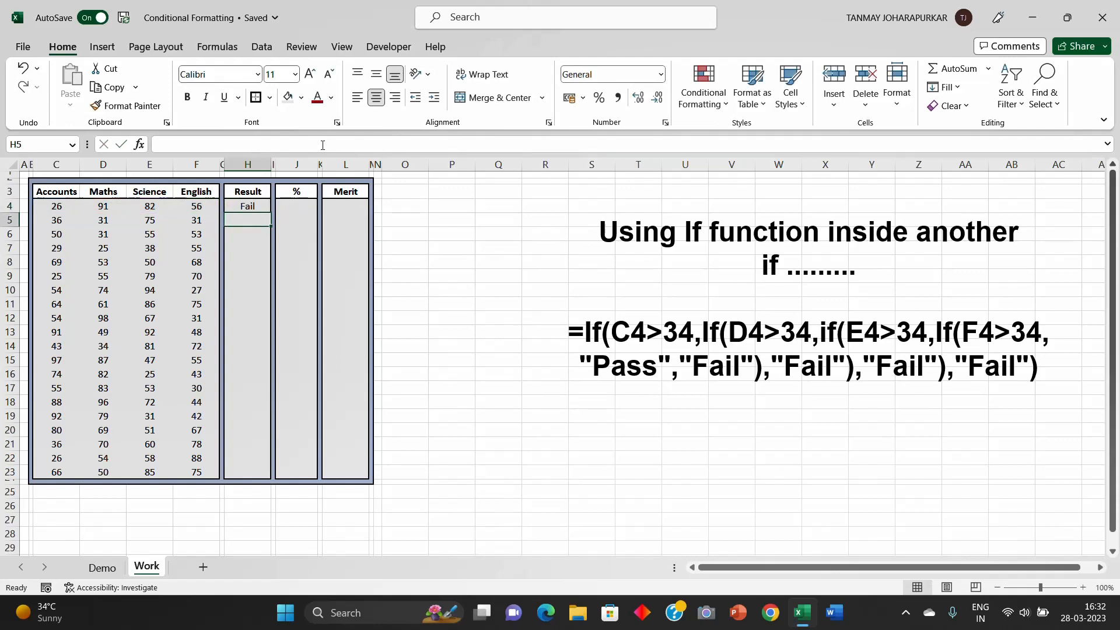
Step: Copy the Result formula from H4 down through H23
key(ctrl+c)
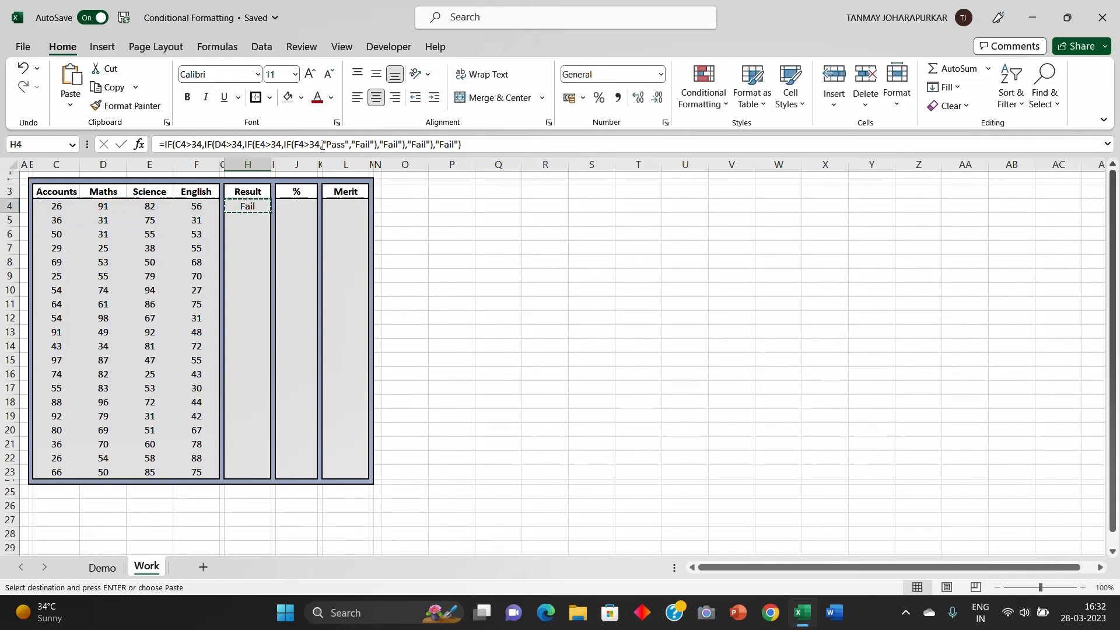
click(323, 145)
key(shift+End)
key(Escape)
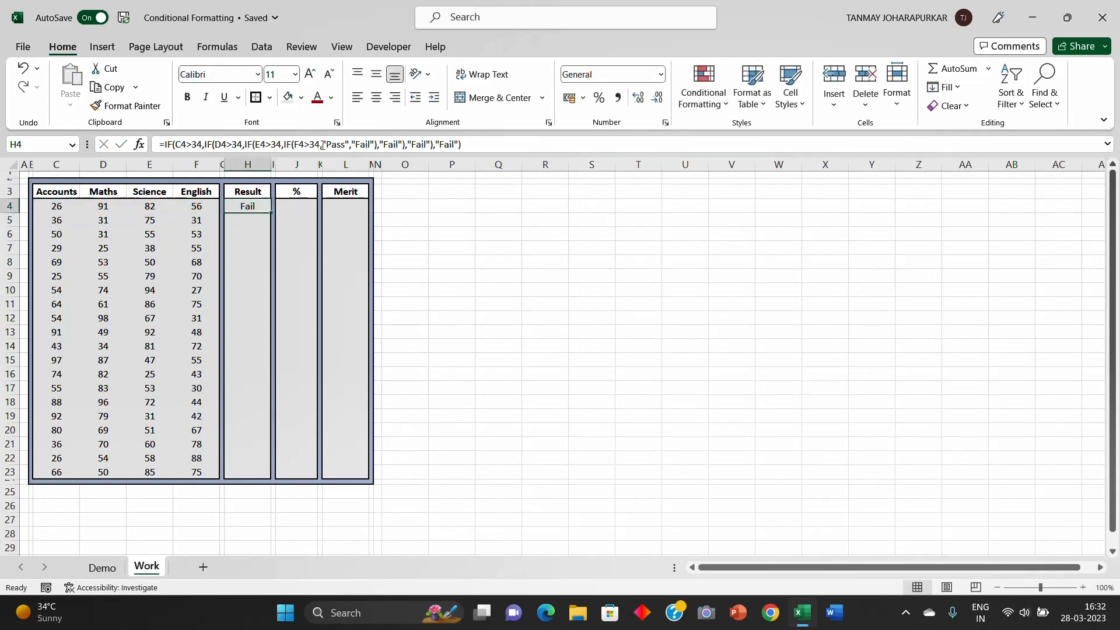
key(ctrl+c)
key(shift+Down)
key(shift+Down)
key(shift+Down)
key(shift+Down)
key(shift+Down)
key(shift+Down)
key(shift+Down)
key(shift+Down)
key(shift+Down)
key(shift+Down)
key(shift+Down)
key(shift+Down)
key(shift+Down)
key(shift+Down)
key(shift+Down)
key(shift+Down)
key(shift+Down)
key(shift+Down)
key(shift+Down)
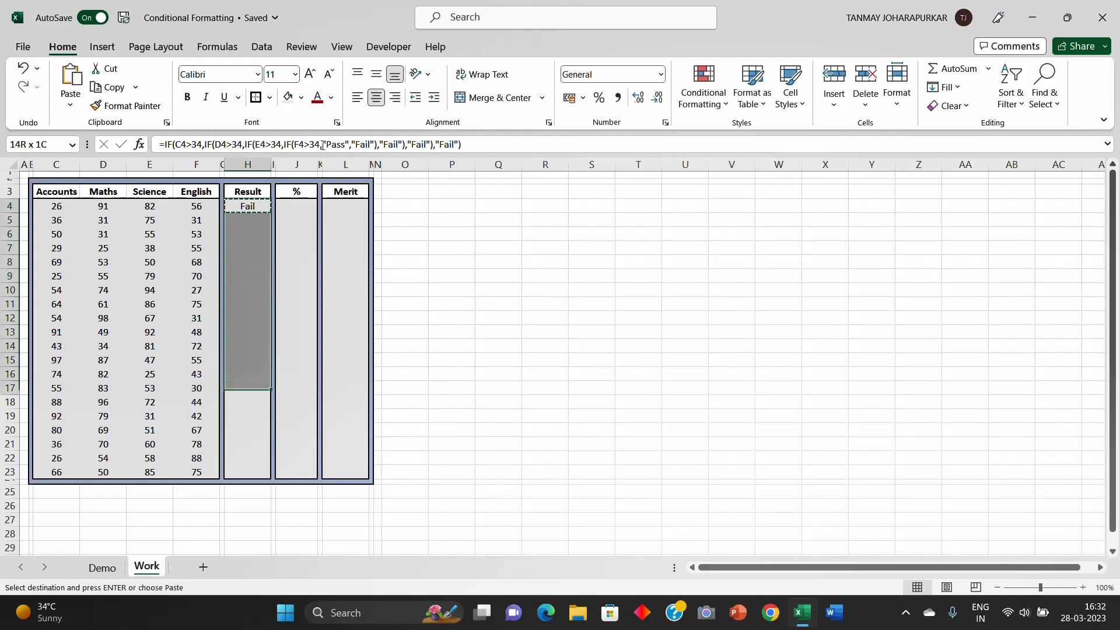
key(ctrl+v)
key(Up)
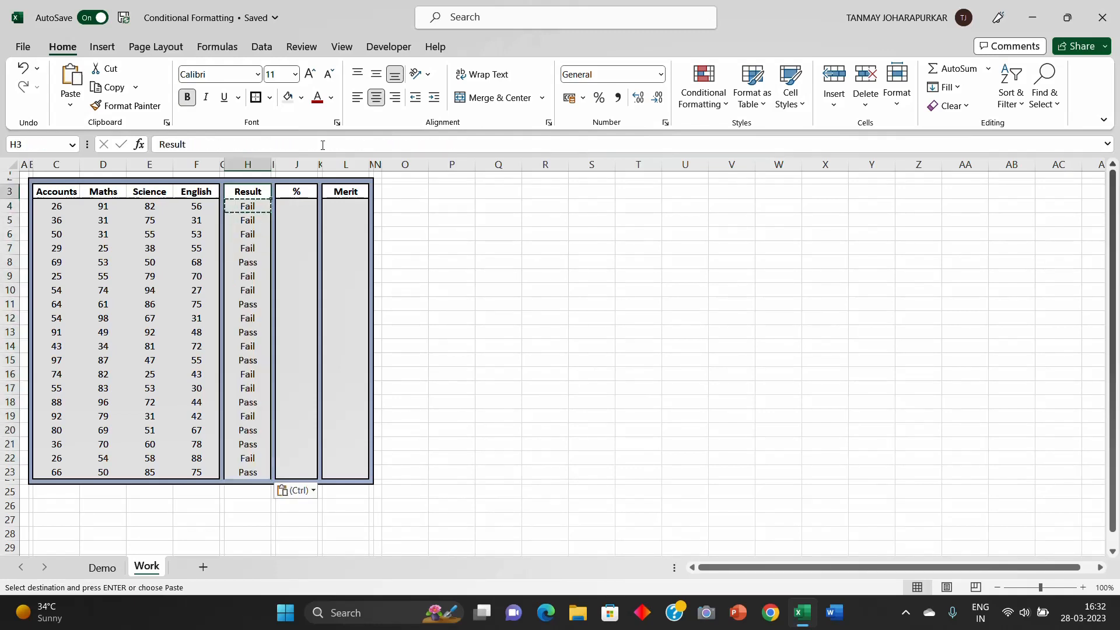
key(Down)
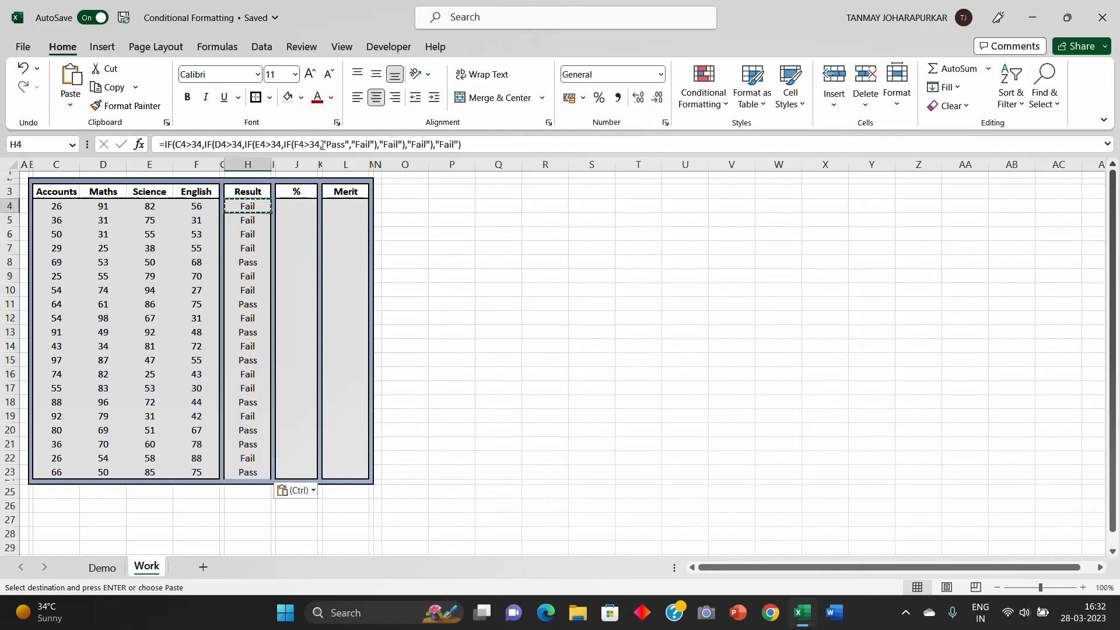
Step: Enter the percentage formula +SUM(C4:F4/400) in cell J4 of the % column
click(508, 205)
click(236, 208)
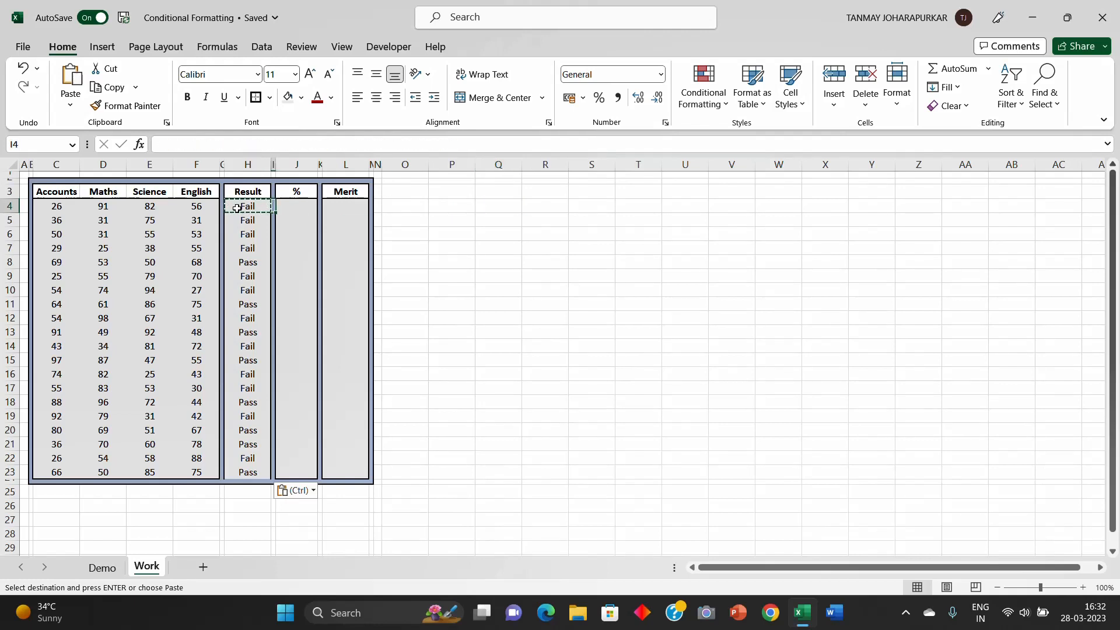
key(Right)
key(Right)
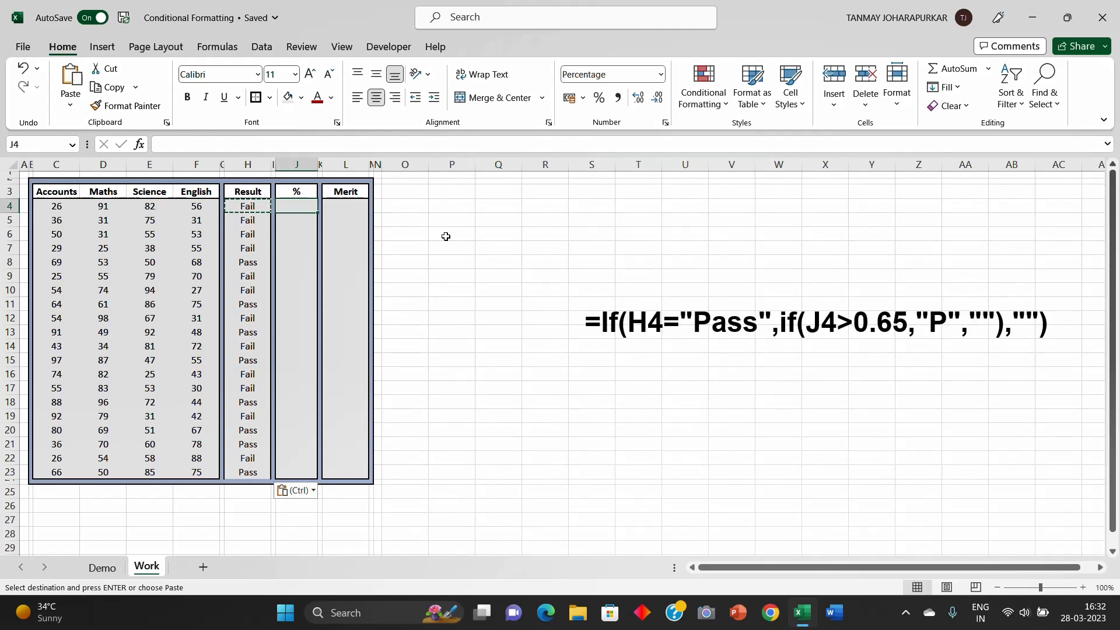
key(Escape)
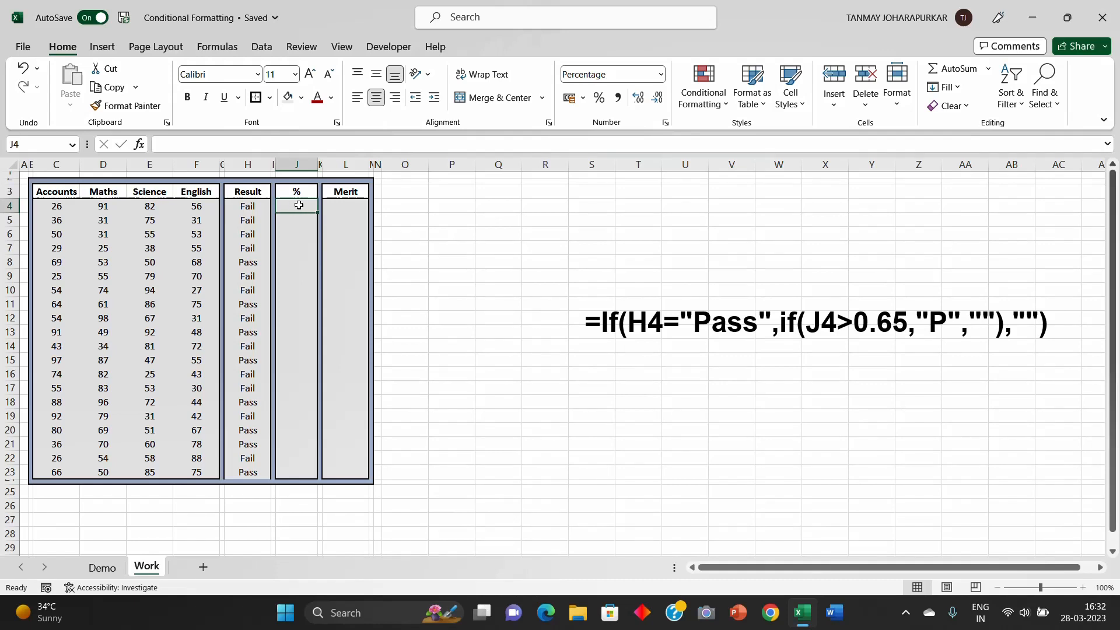
text(+)
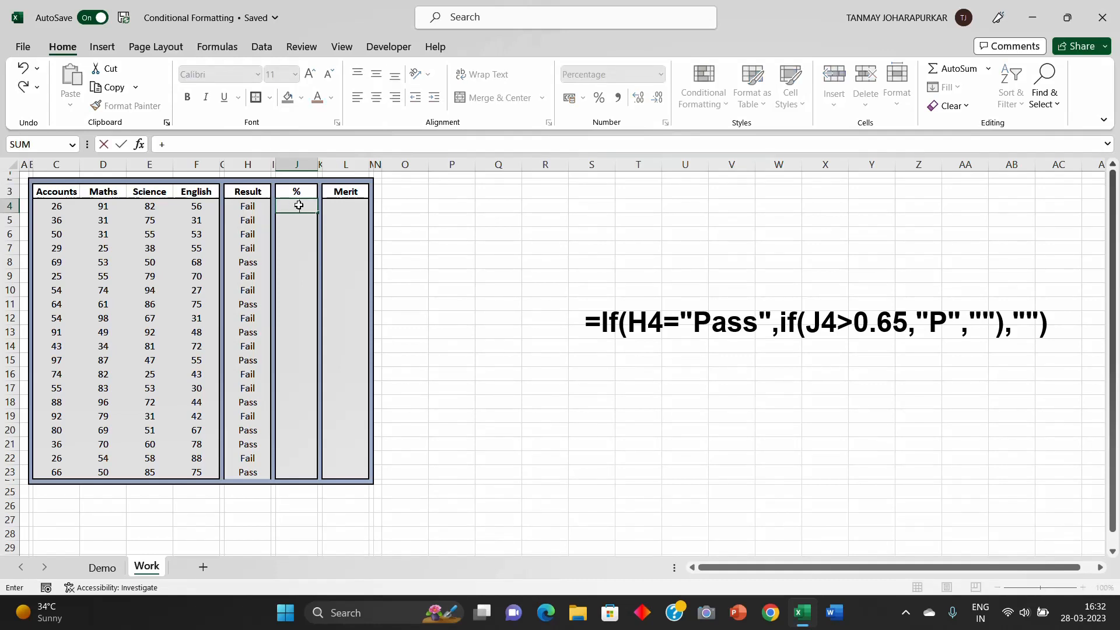
text(sum()
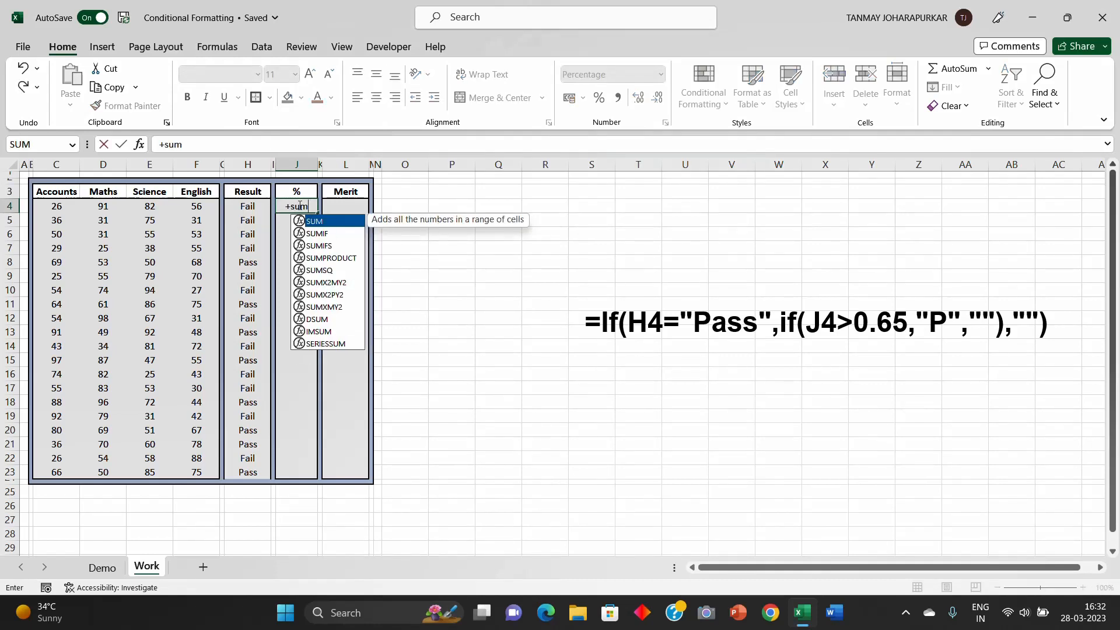
key(Left)
key(Left)
key(Left)
key(Left)
key(Left)
key(Left)
key(Left)
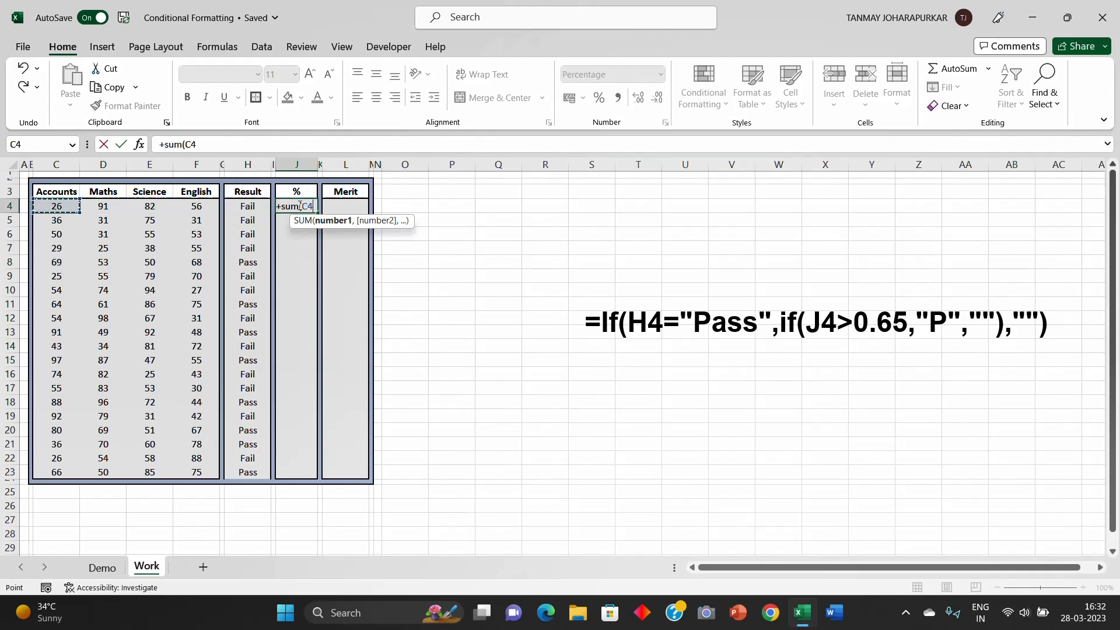
key(shift+Right)
key(shift+Right)
key(shift+Right)
text(/)
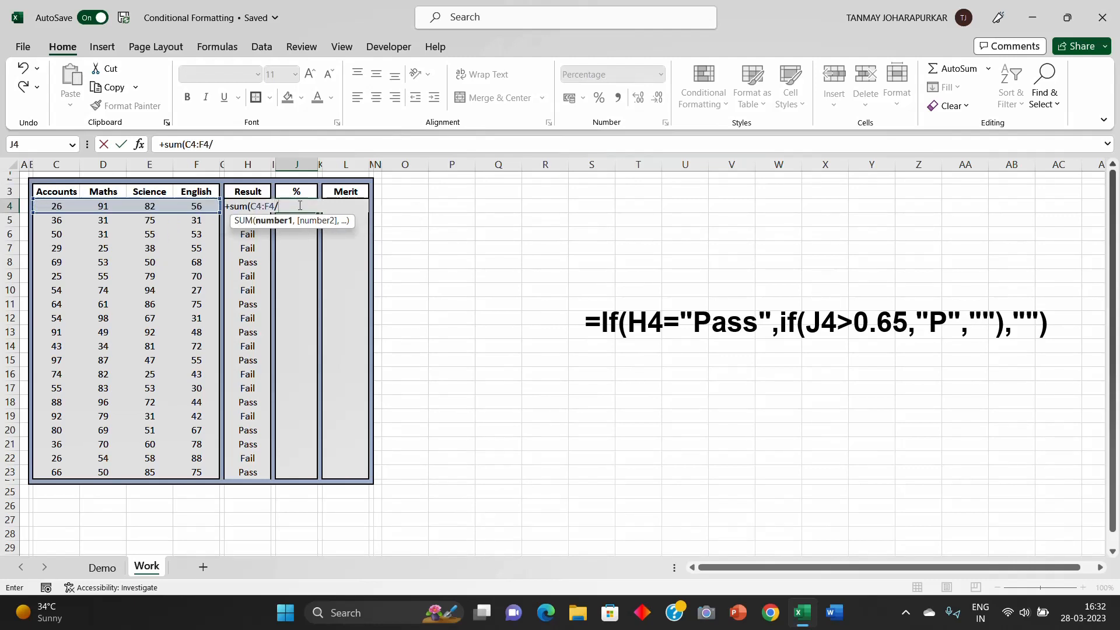
text(400))
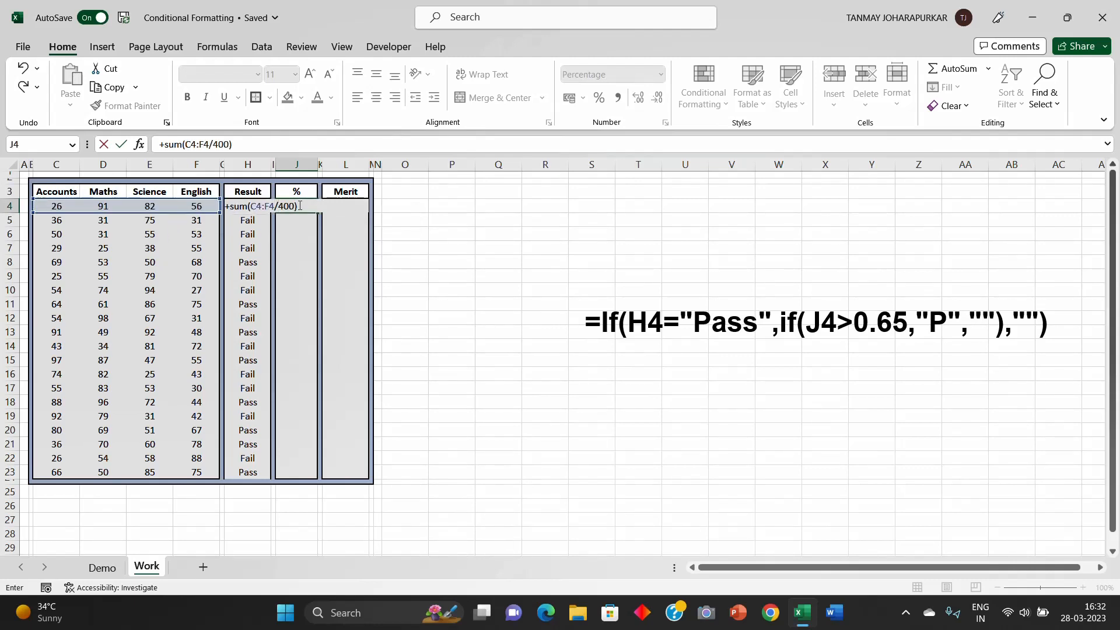
key(Return)
Step: Copy the percentage formula from J4 down through J23
click(300, 205)
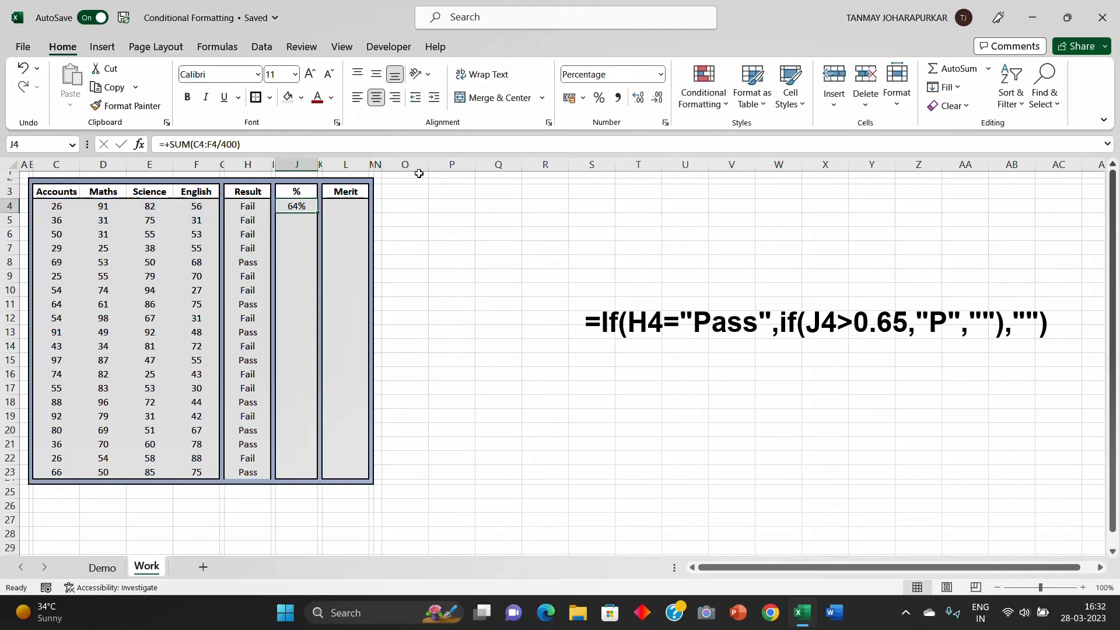
key(ctrl+c)
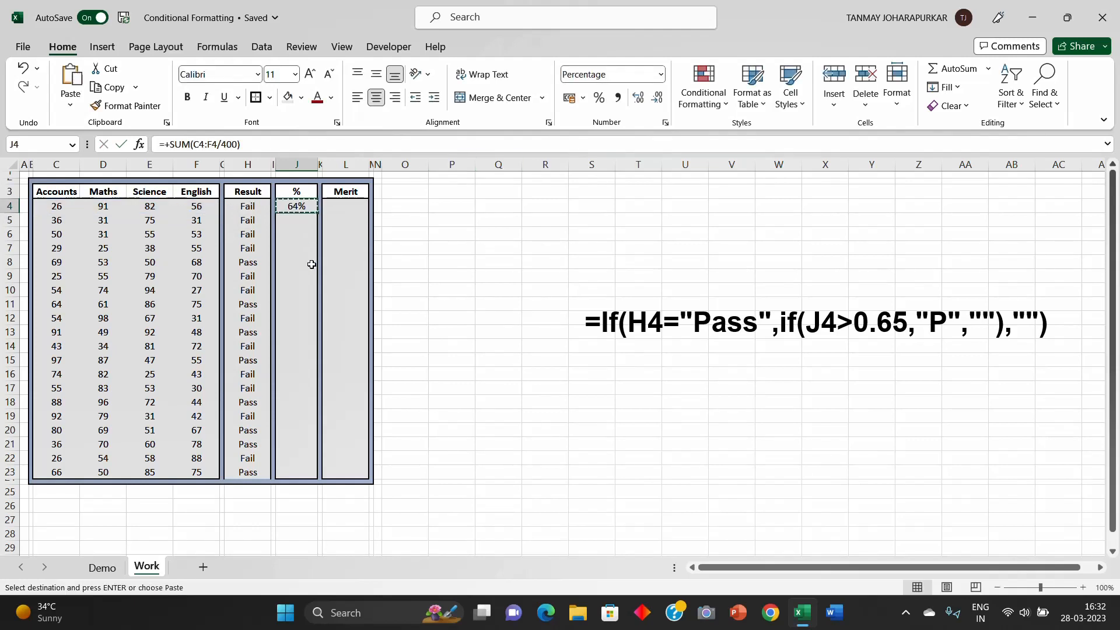
key(shift+Down)
key(shift+Down)
key(shift+Down)
key(shift+Down)
key(shift+Down)
key(shift+Down)
key(shift+Down)
key(shift+Down)
key(shift+Down)
key(shift+Down)
key(shift+Down)
key(shift+Down)
key(shift+Down)
key(shift+Down)
key(shift+Down)
key(shift+Down)
key(shift+Down)
key(shift+Down)
key(shift+Down)
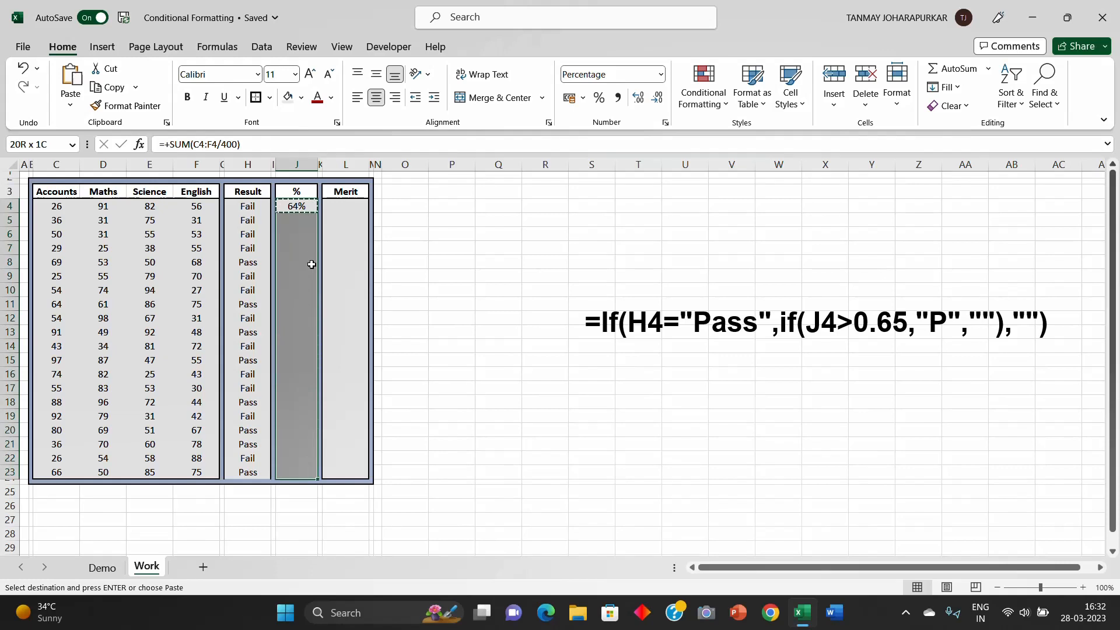
key(ctrl+v)
key(Right)
key(Right)
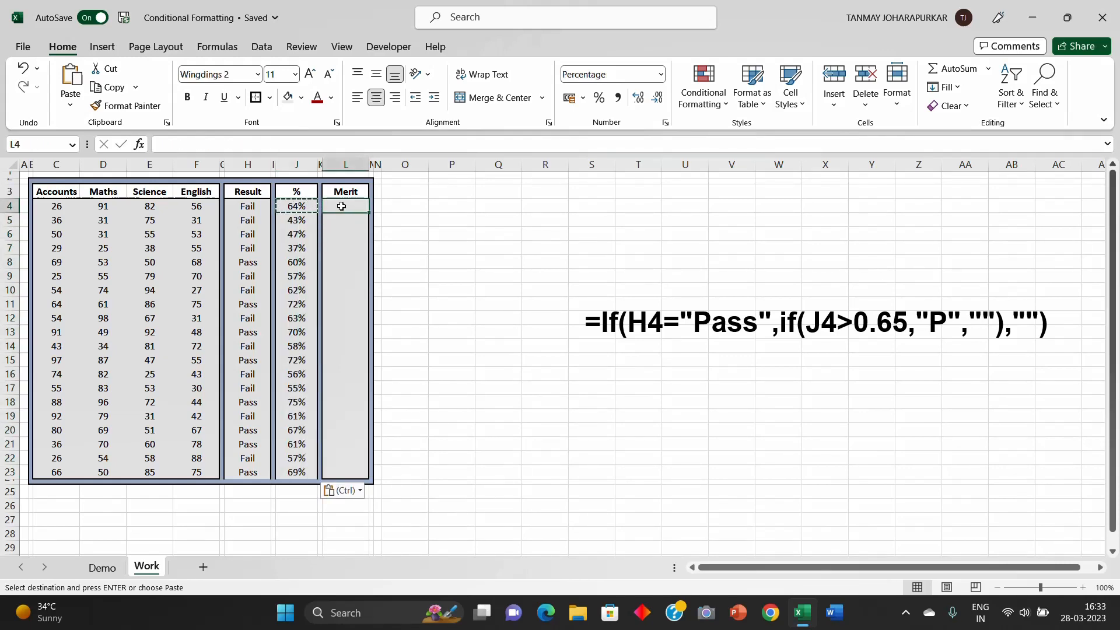
key(Left)
key(Left)
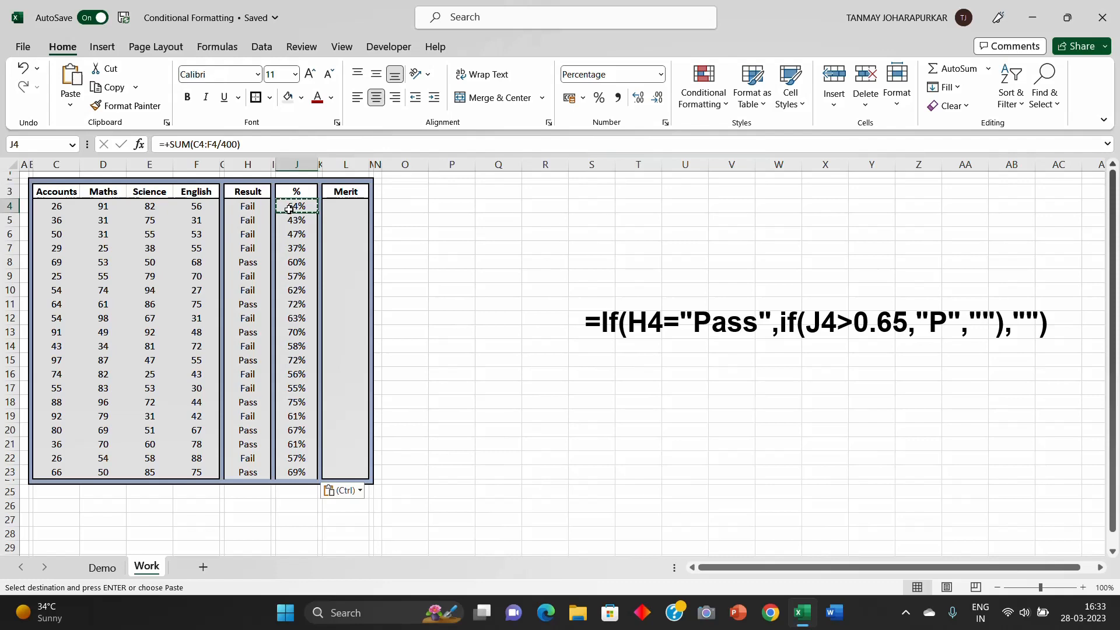
Step: Start a Merit formula in cell L4 with an IF function that tests J4>0.65
click(344, 207)
text(+)
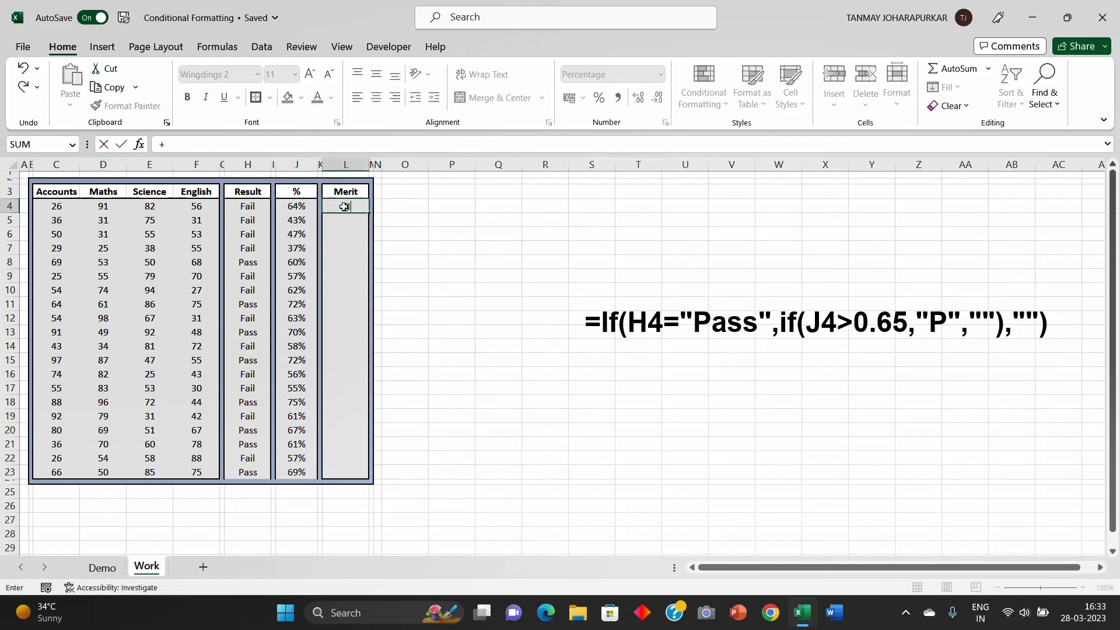
text(IF()
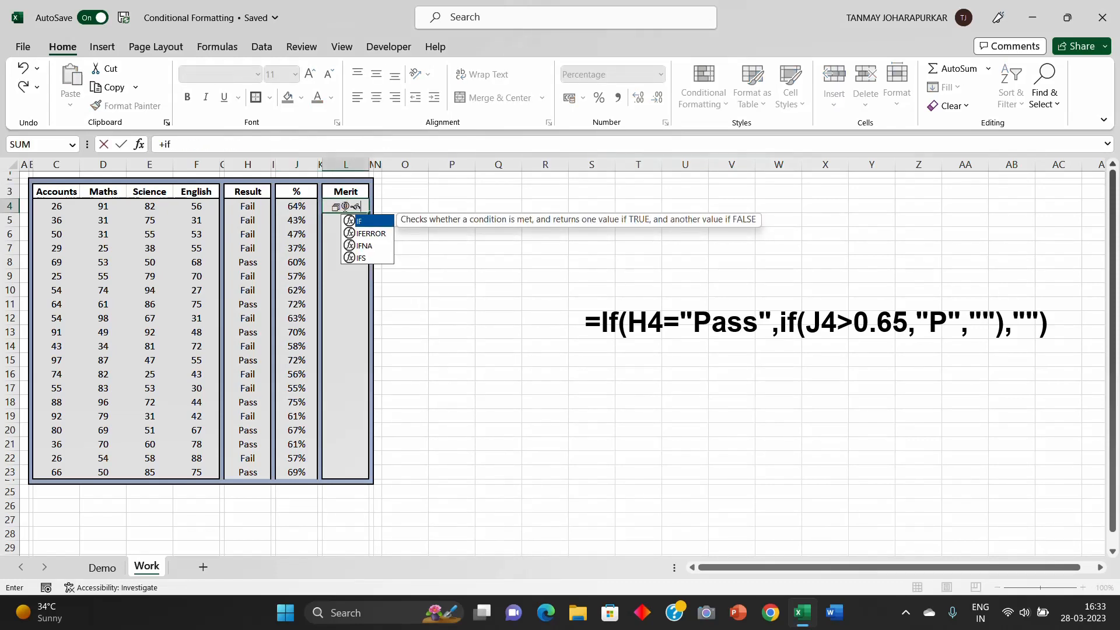
key(Left)
key(Left)
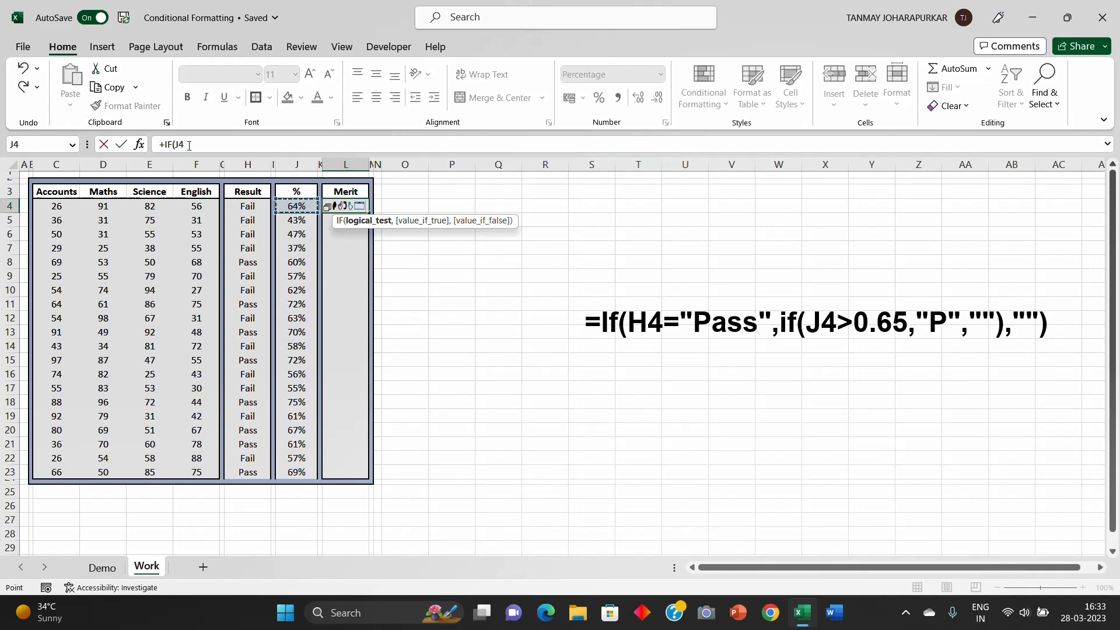
text(>)
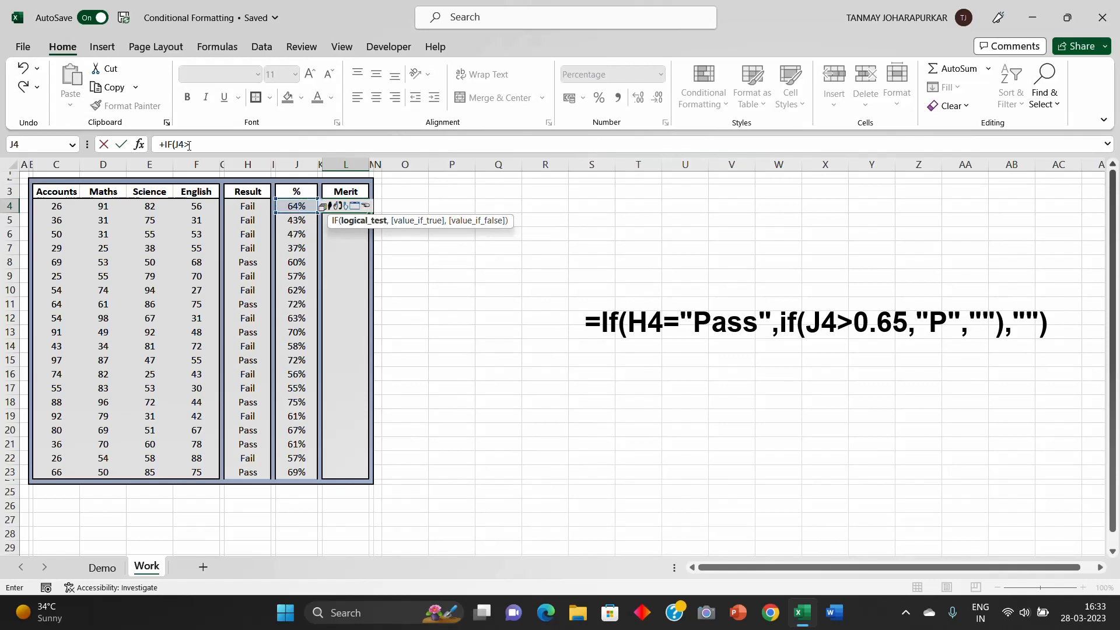
text(0.65)
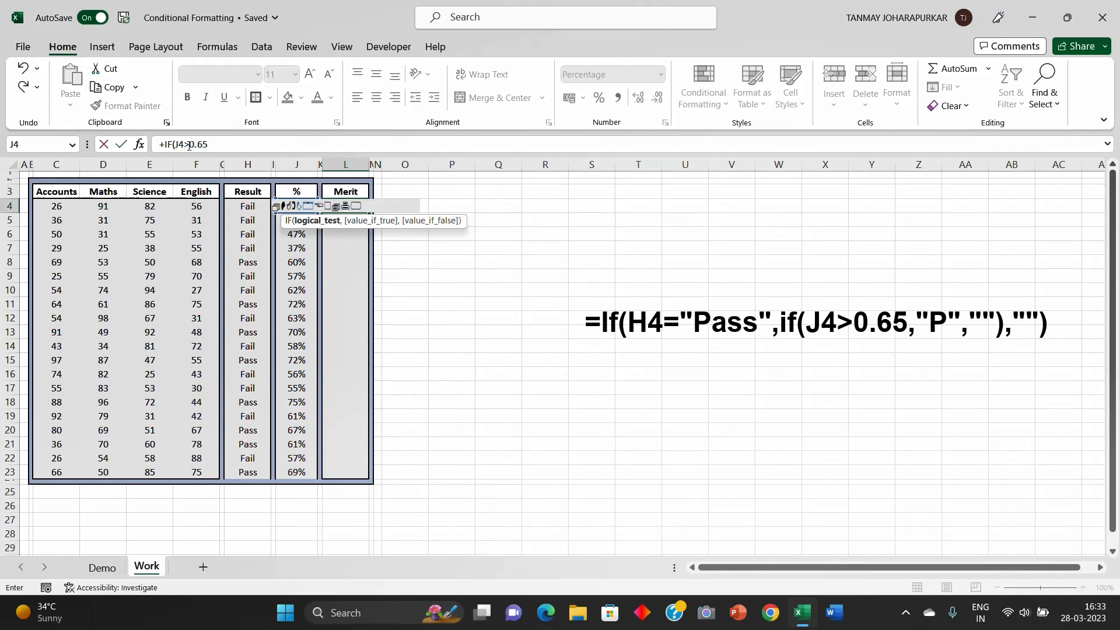
Step: Complete the IF in L4 with "P" as the true value and "" as the false value, and enter it
click(222, 144)
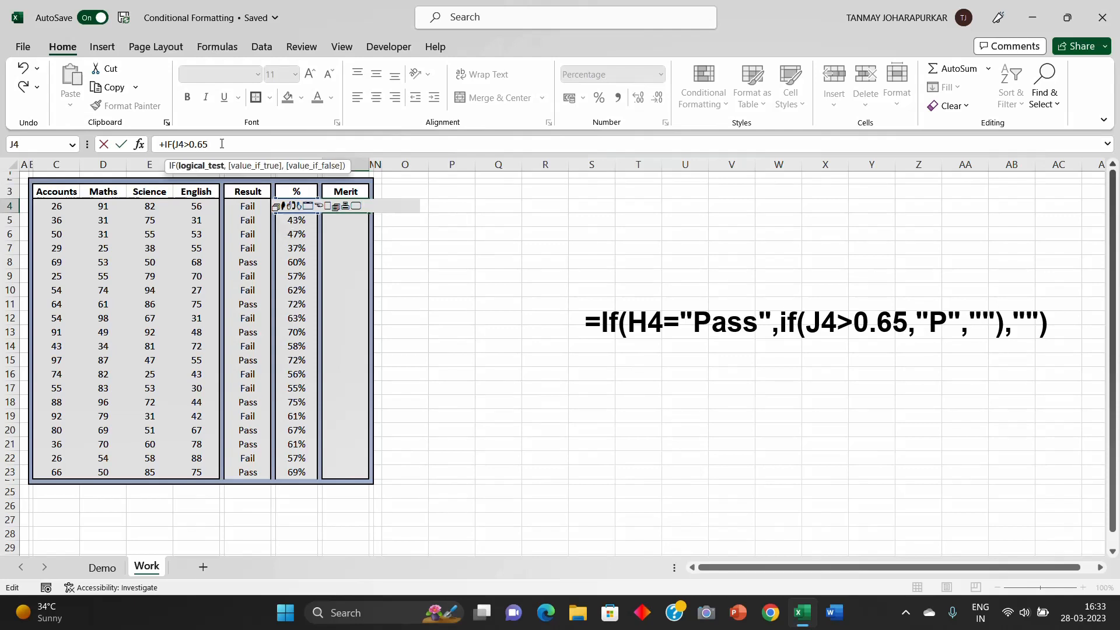
text(5,"P)
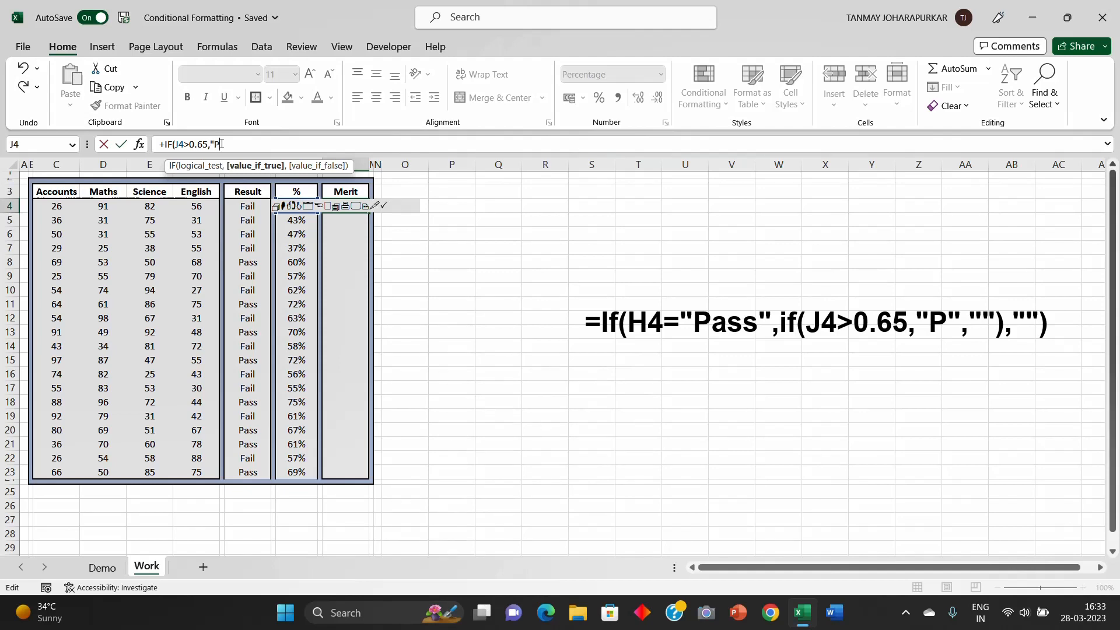
text(",)
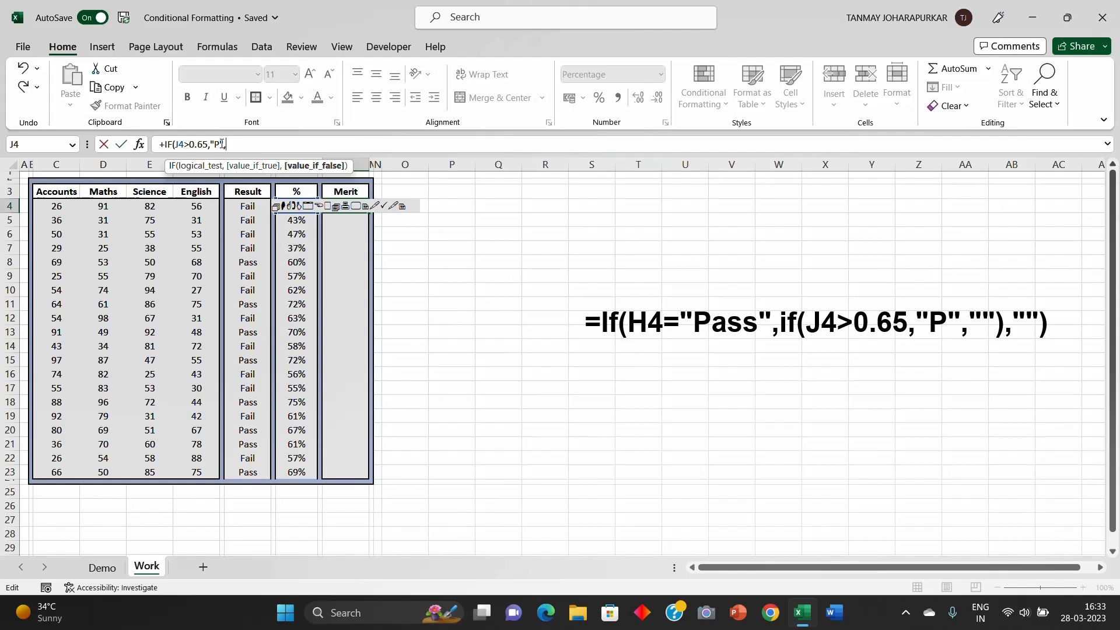
text(""))
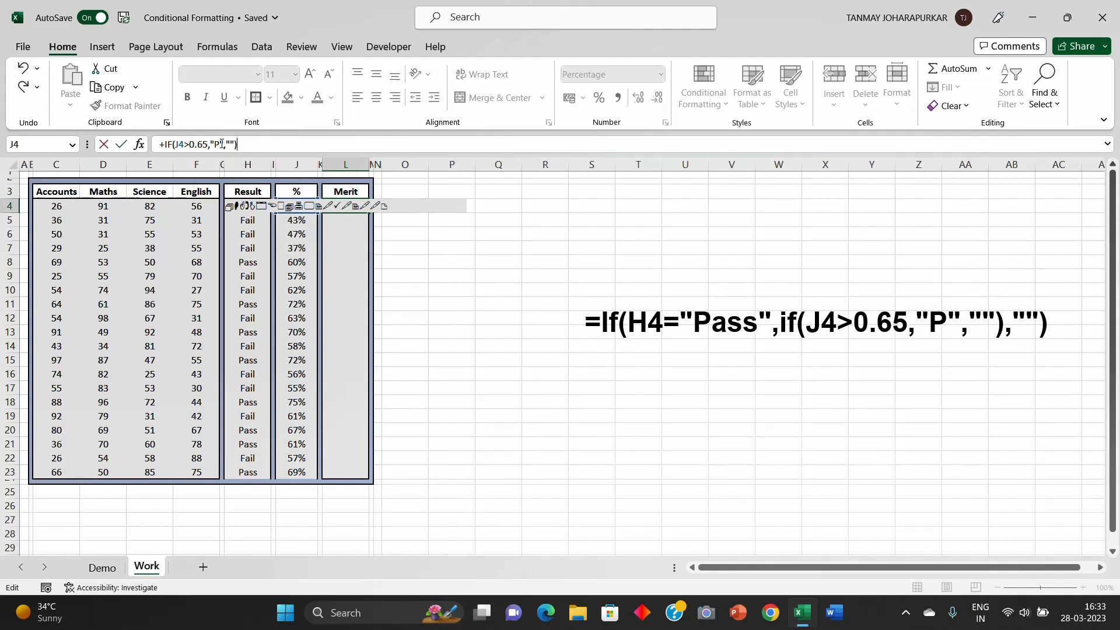
click(232, 144)
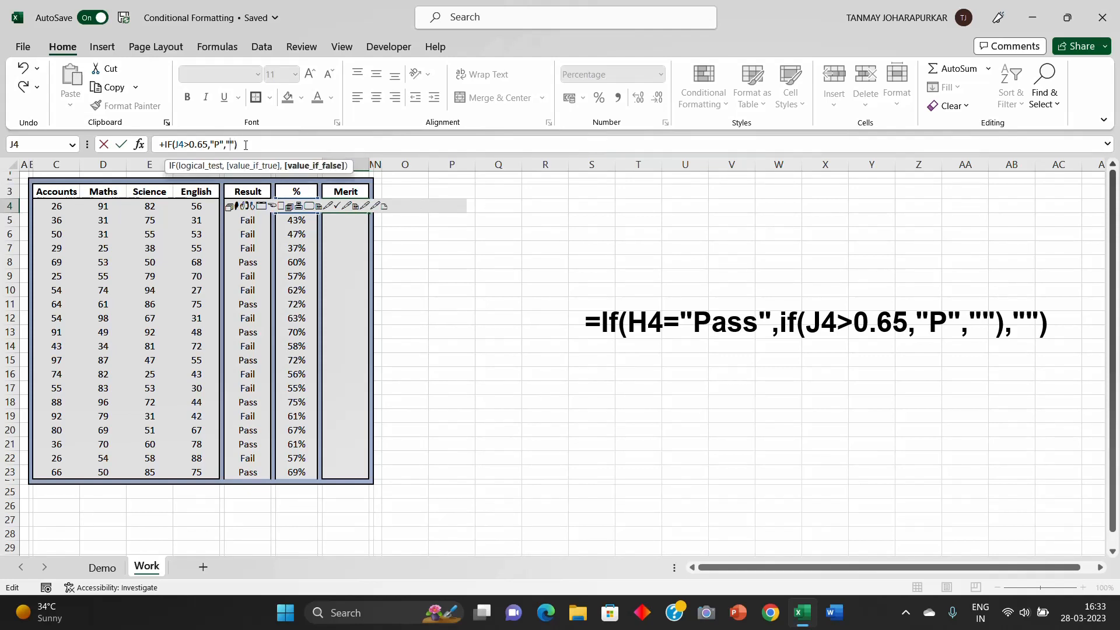
key(Return)
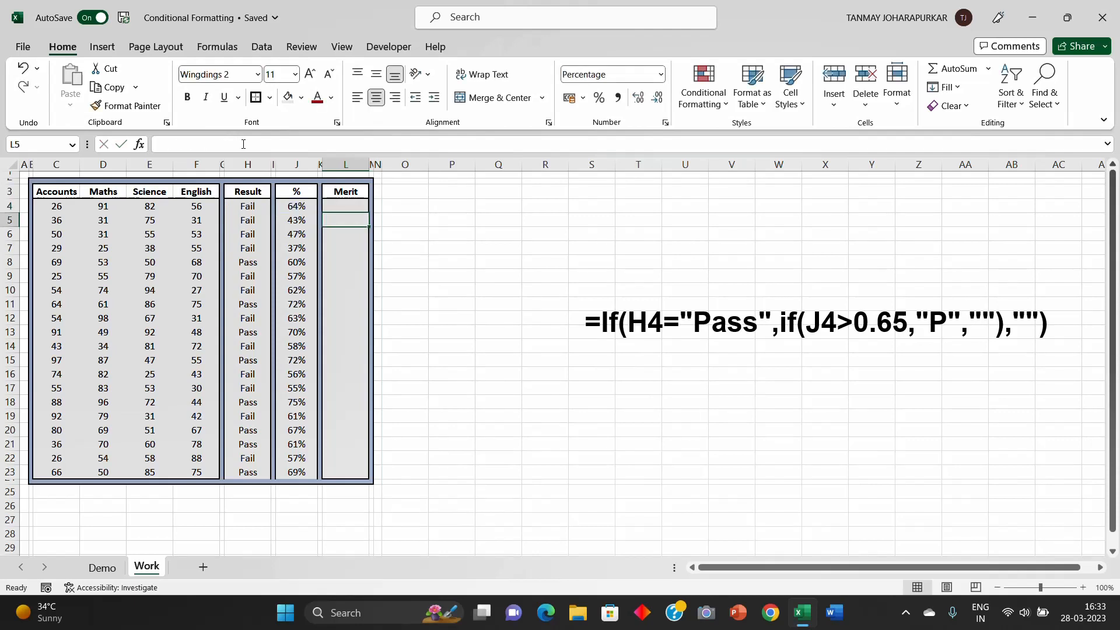
Step: Insert an outer IF before the existing IF in L4 and begin its logical test with H4=
key(Up)
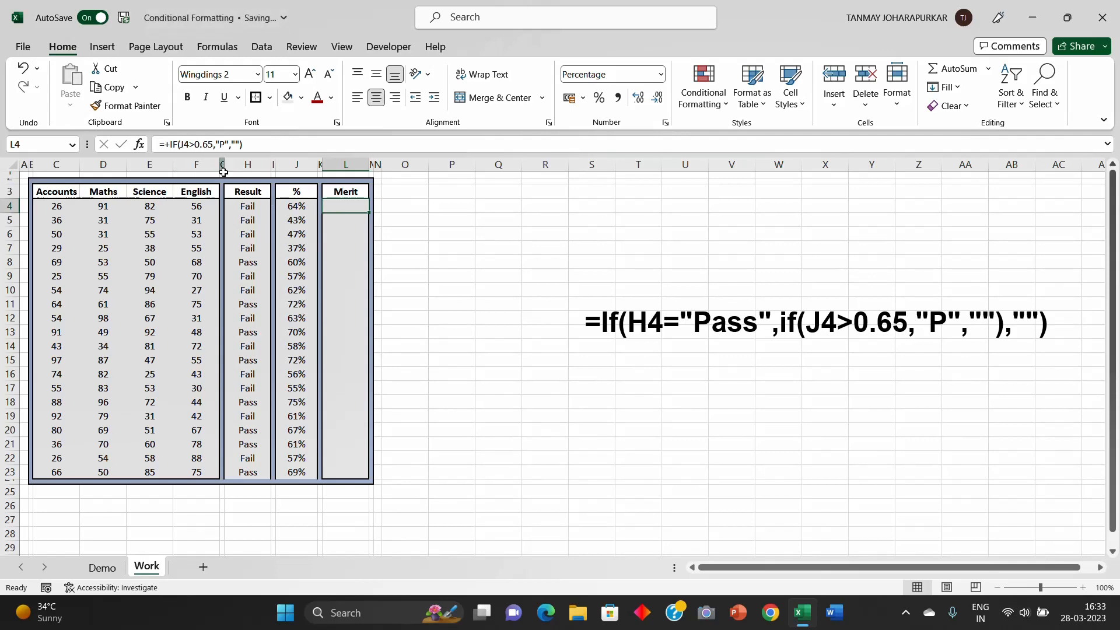
click(189, 145)
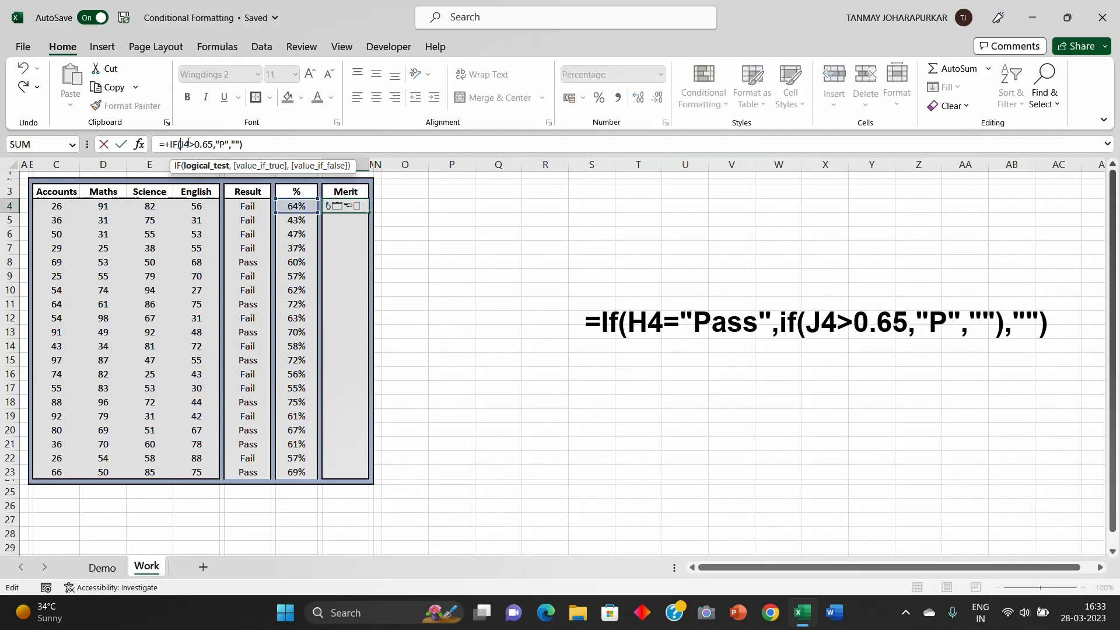
click(214, 144)
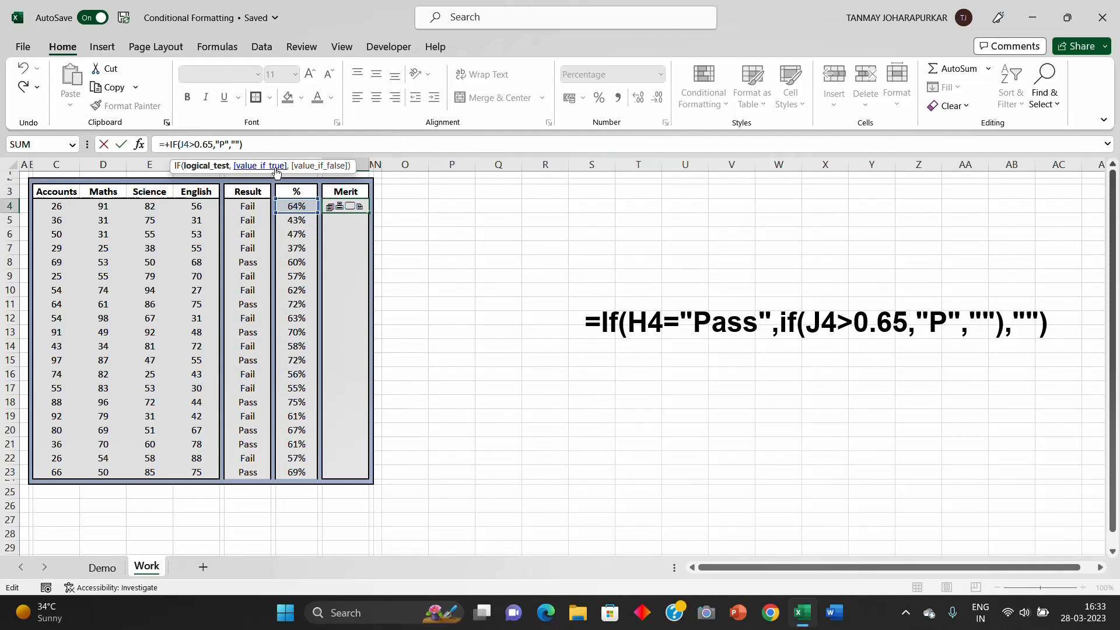
click(173, 145)
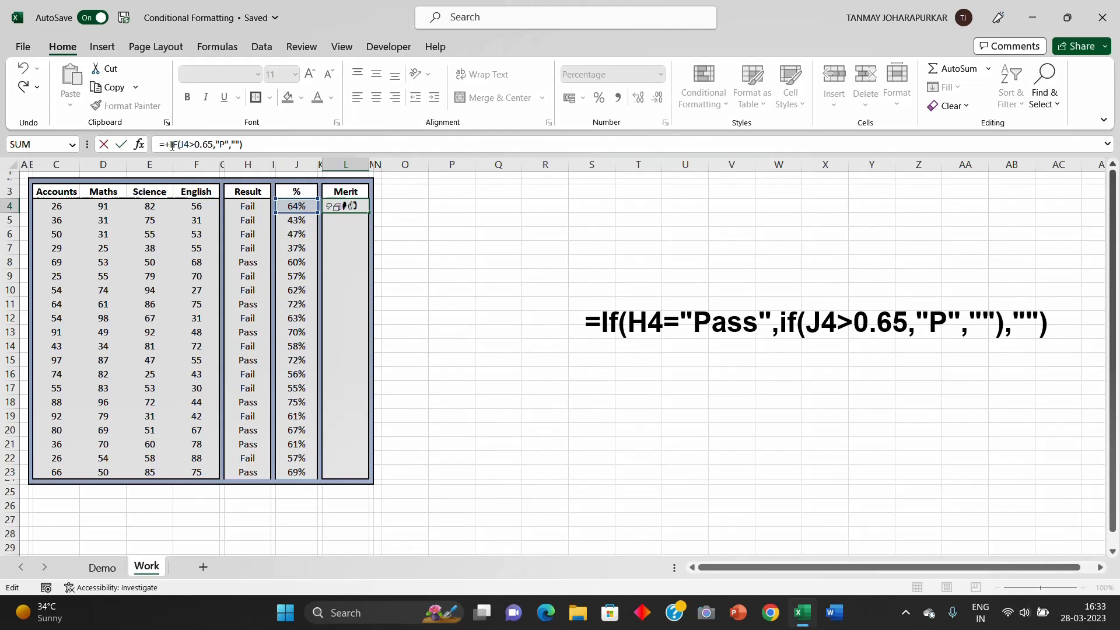
text(IF()
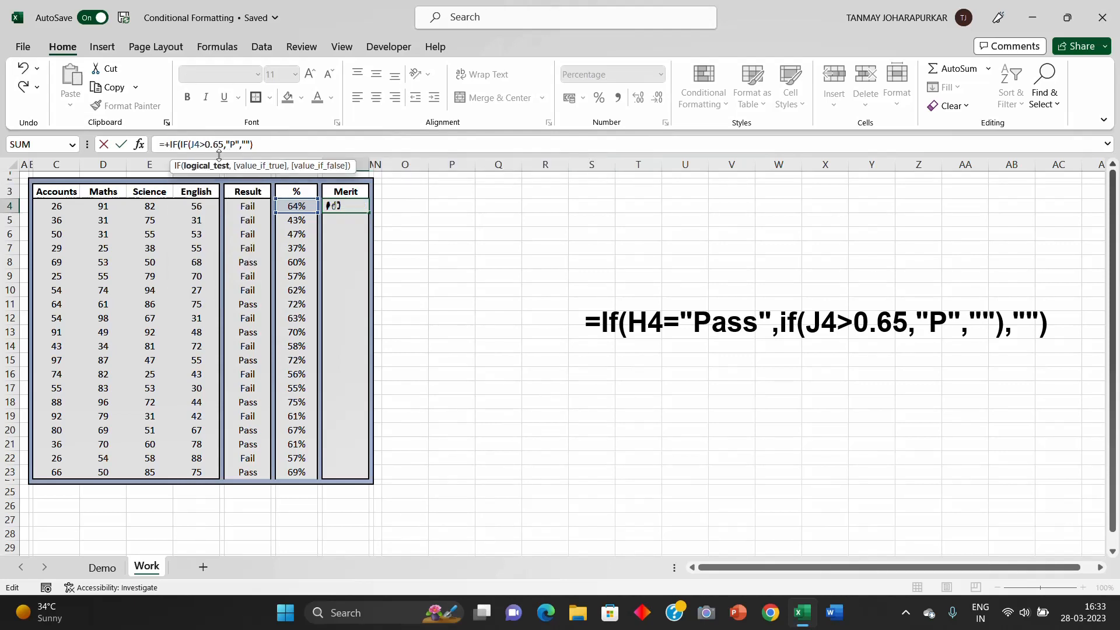
click(250, 207)
text(")
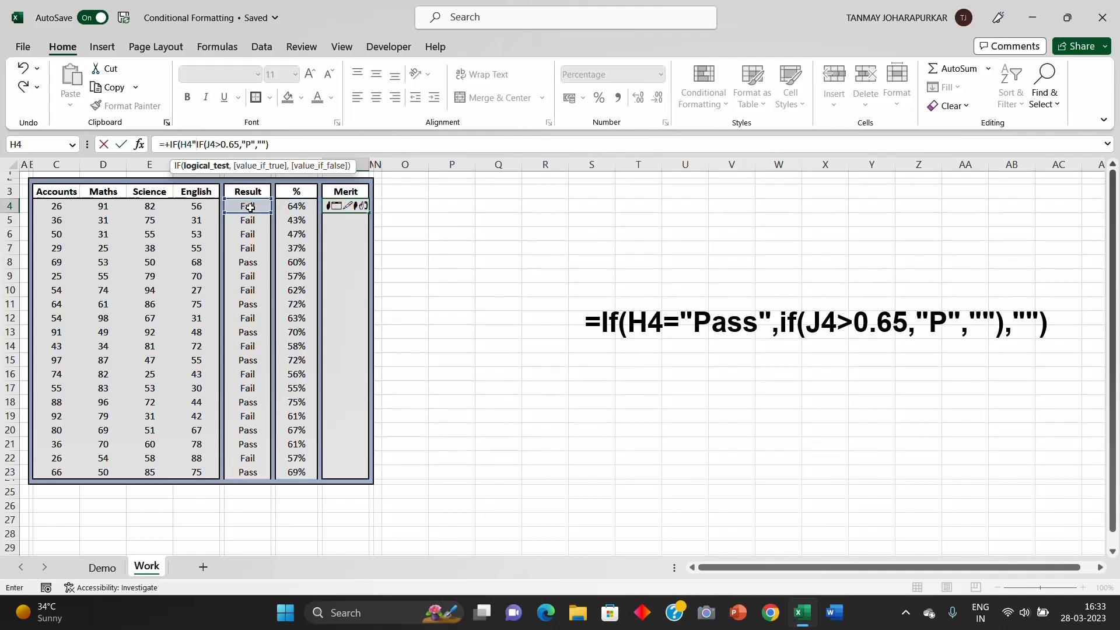
key(BackSpace)
text(=)
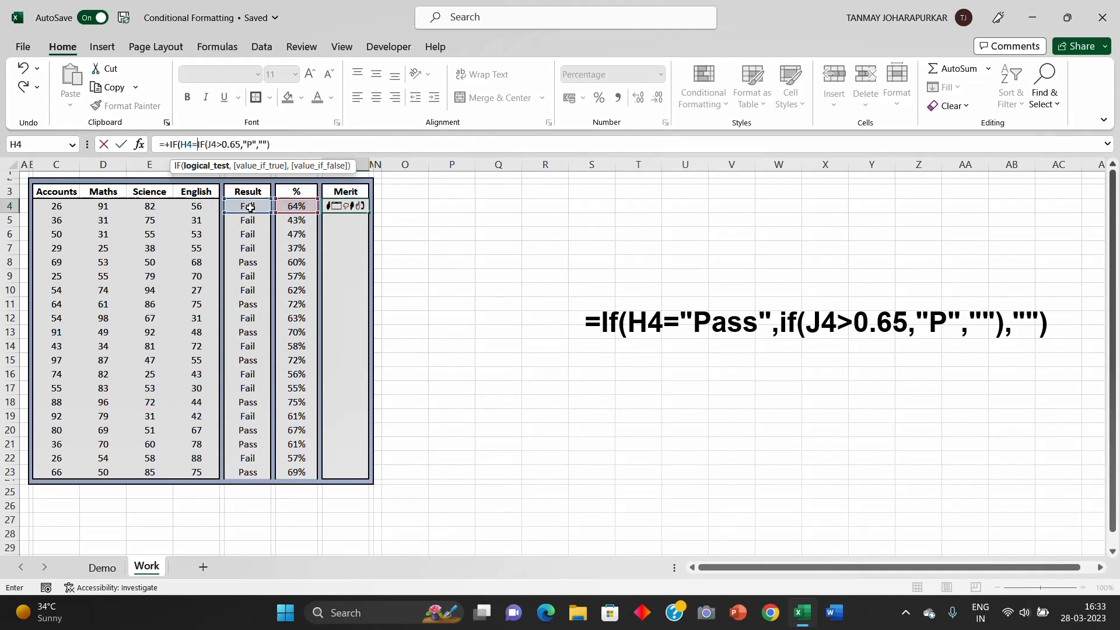
Step: Complete the outer IF's test as H4="Pass" and make the existing IF its true value
text(")
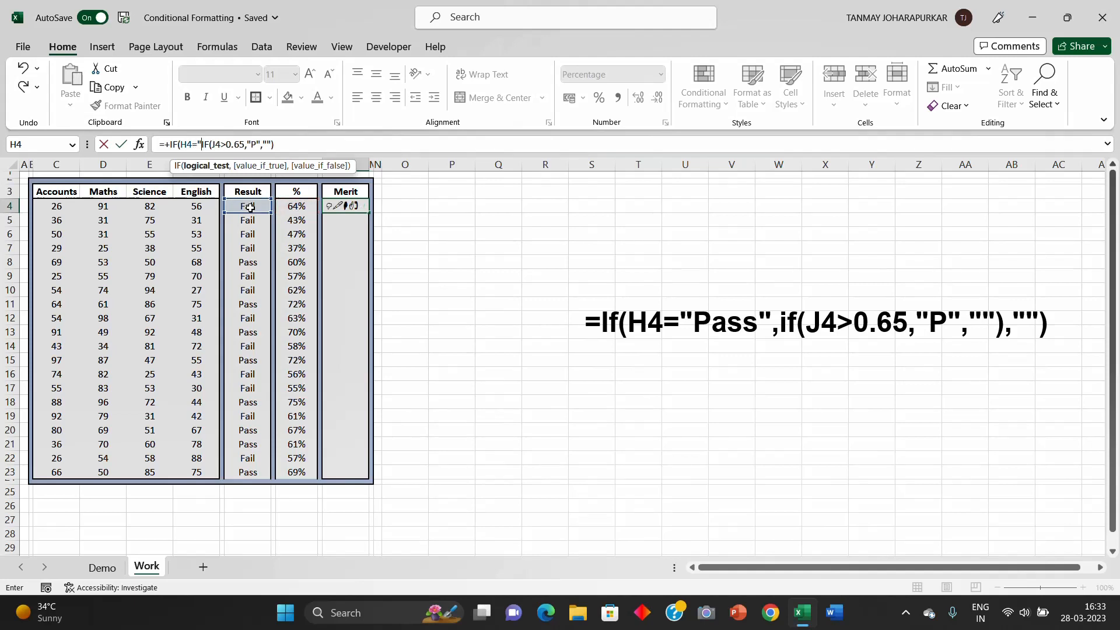
text("Pass)
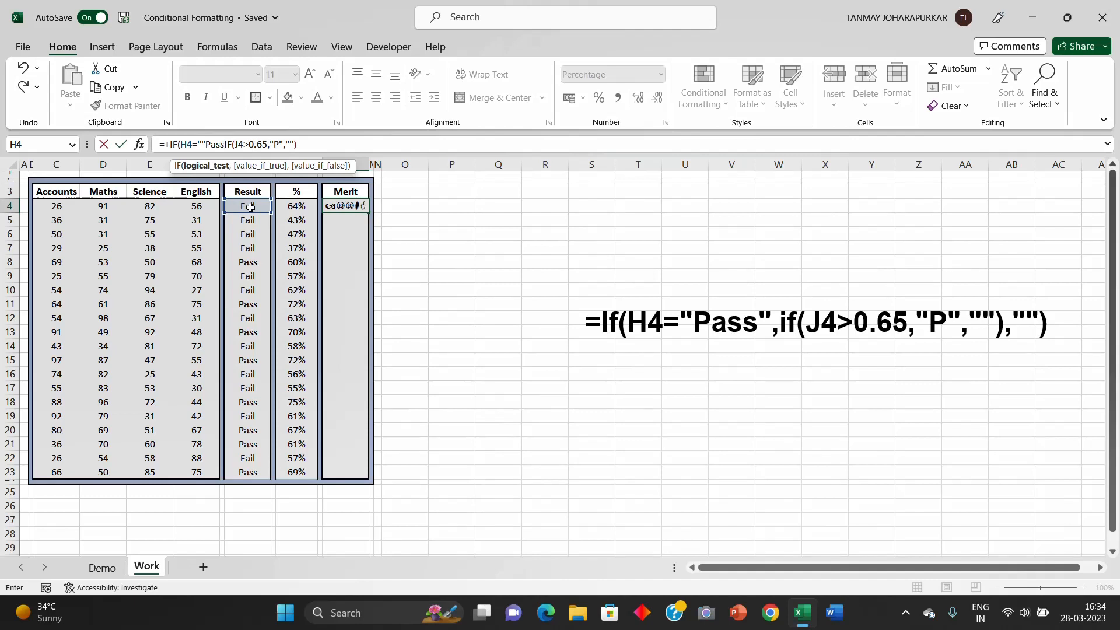
key(BackSpace)
key(BackSpace)
key(BackSpace)
key(BackSpace)
key(BackSpace)
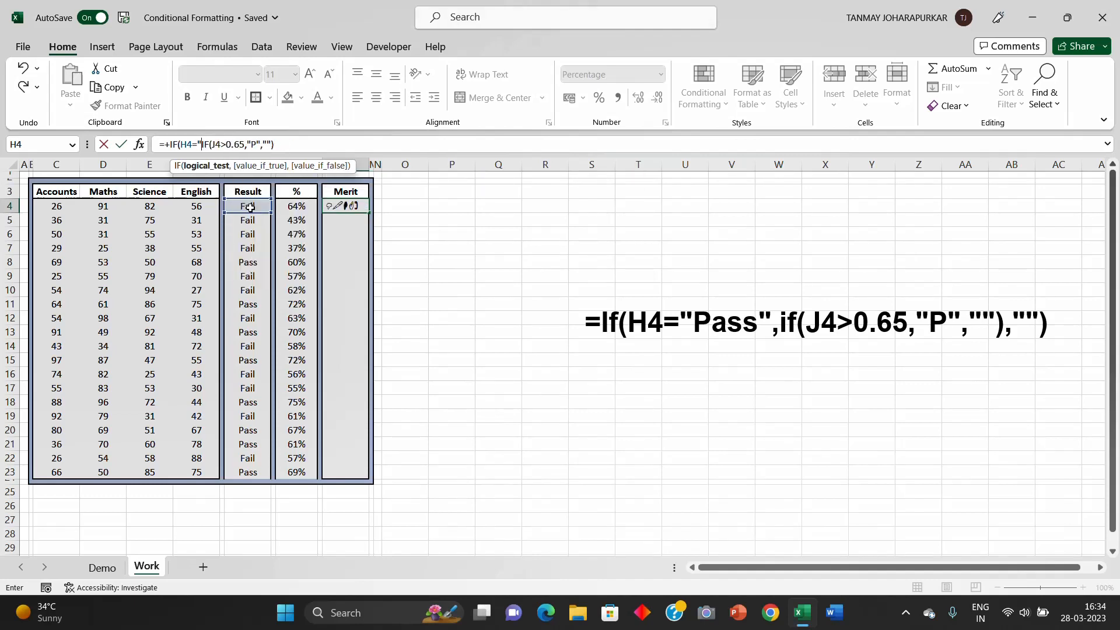
text(Pass")
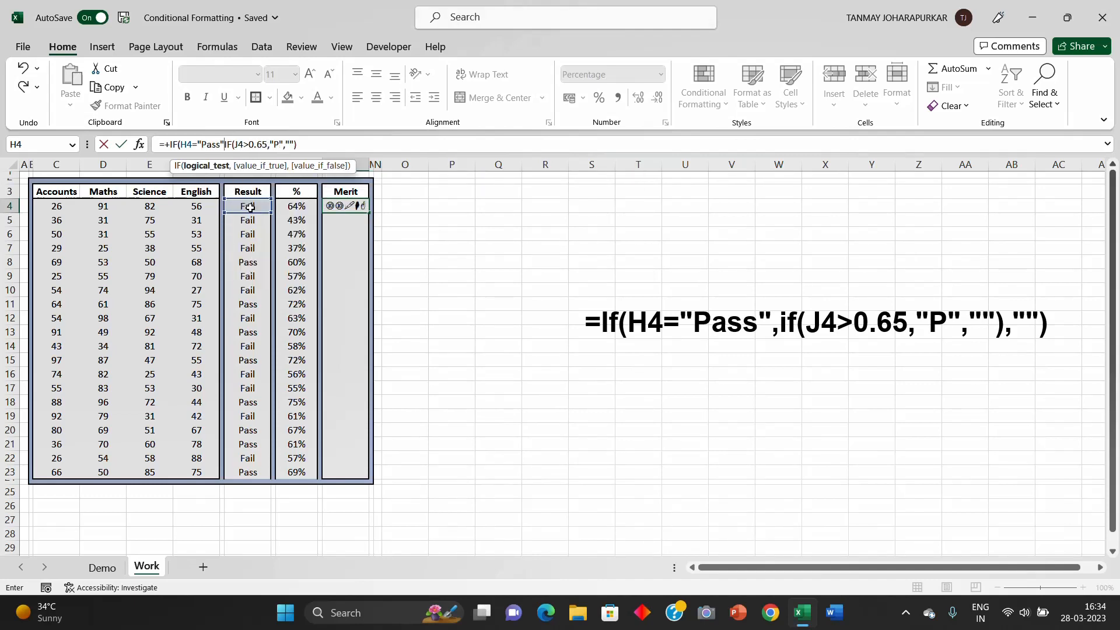
text(,)
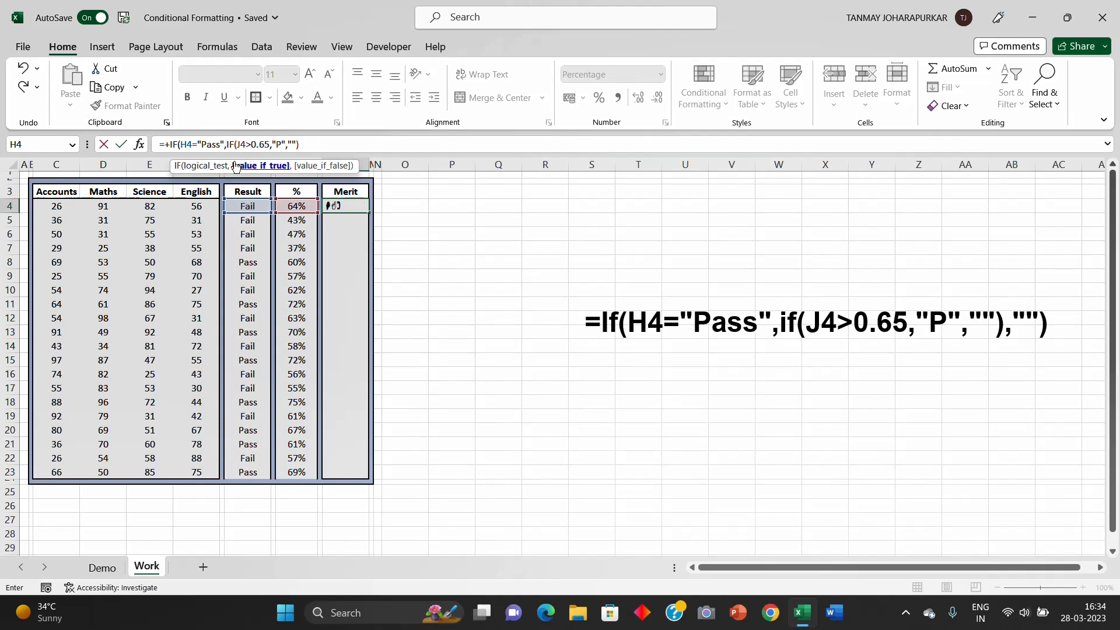
Step: Close the outer IF in L4 with "" as its false value and enter the formula
click(315, 144)
text(,)
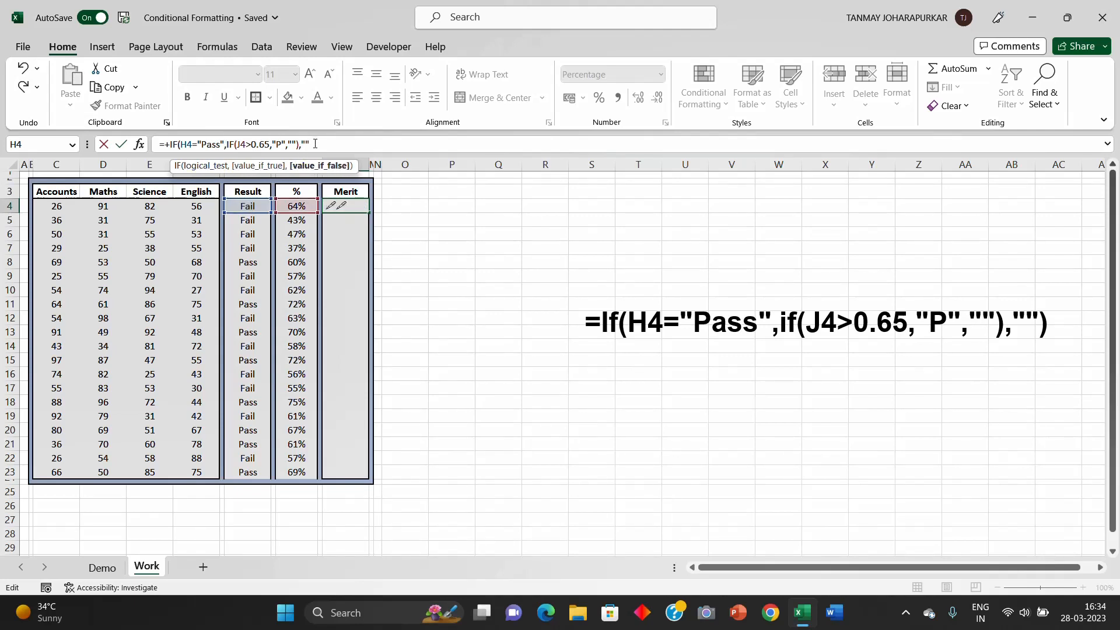
text(""))
key(Return)
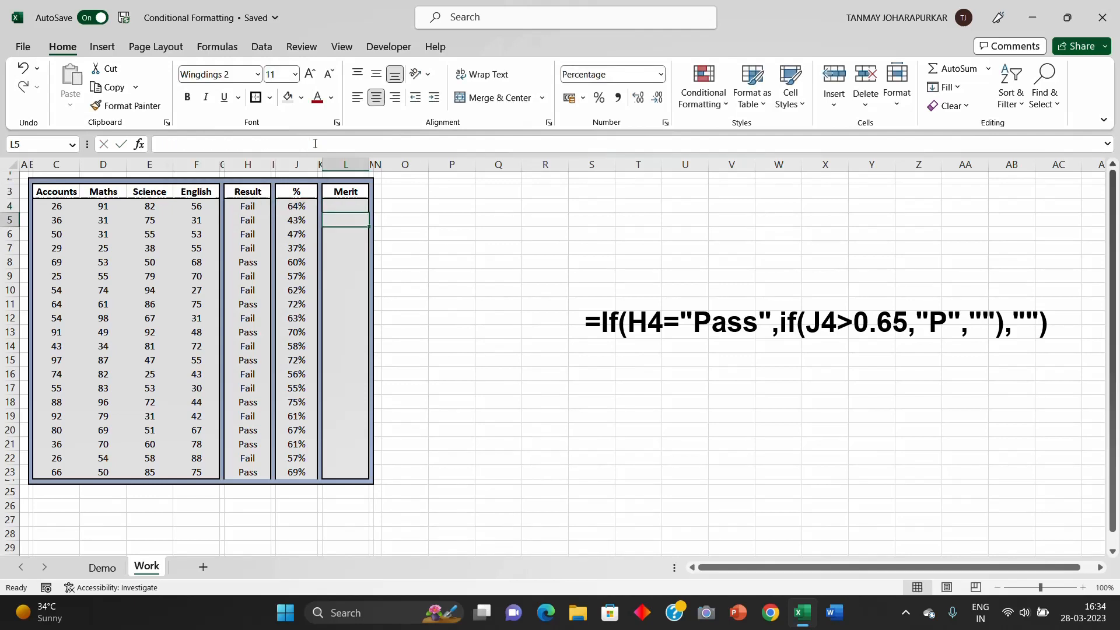
key(Up)
key(ctrl+c)
click(315, 144)
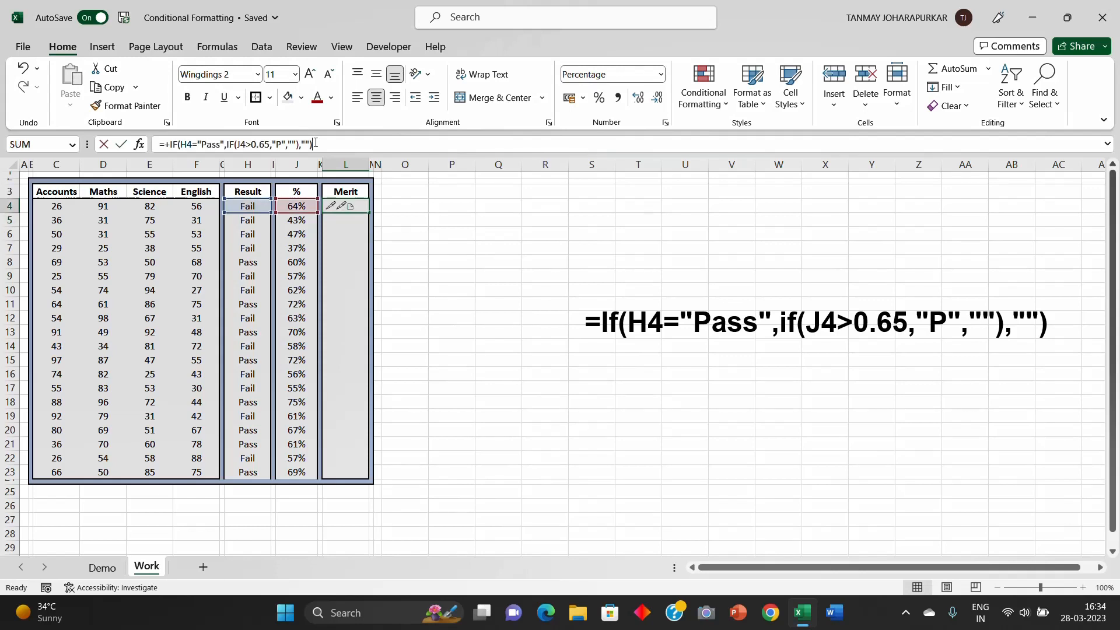
key(Return)
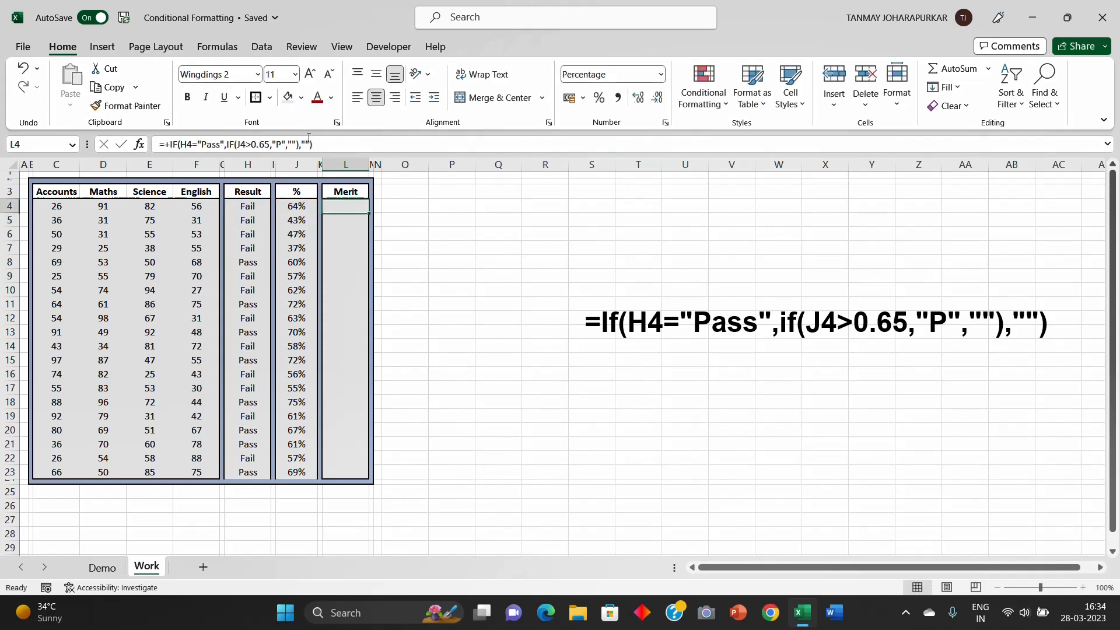
Step: Copy the Merit formula from L4 down through L23
click(503, 226)
key(Left)
key(Left)
key(Left)
key(Left)
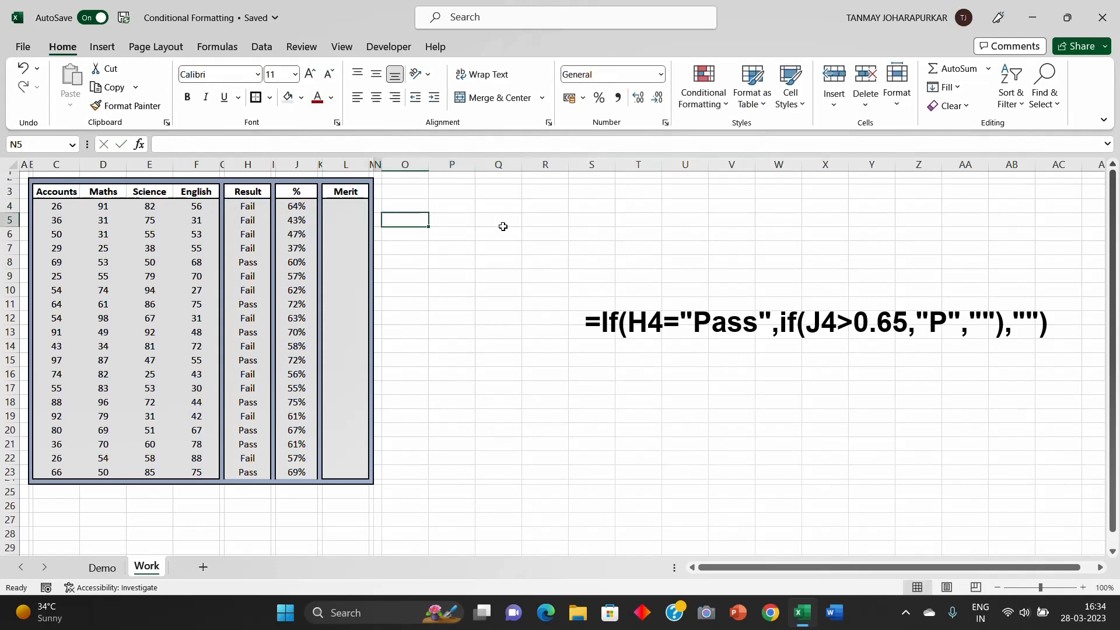
key(Up)
key(Left)
key(ctrl+c)
key(shift+Down)
key(shift+Down)
key(shift+Down)
key(shift+Down)
key(shift+Down)
key(shift+Down)
key(shift+Down)
key(shift+Down)
key(shift+Down)
key(shift+Down)
key(shift+Down)
key(shift+Down)
key(shift+Down)
key(shift+Down)
key(shift+Down)
key(shift+Down)
key(shift+Down)
key(shift+Down)
key(shift+Down)
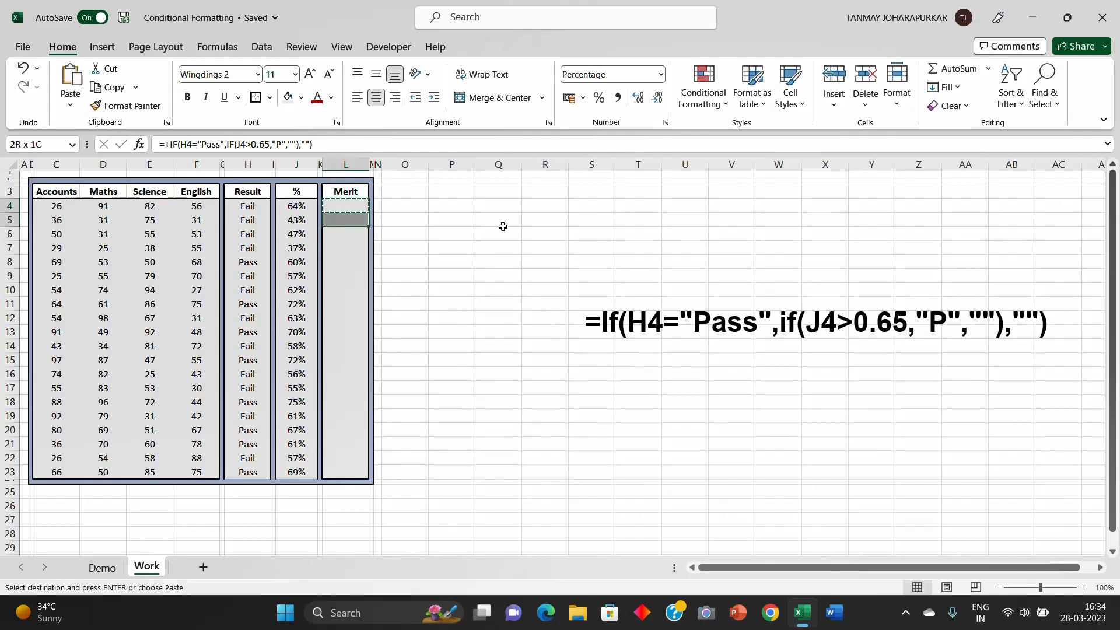
key(ctrl+v)
Step: Examine the copied formulas in the Merit column and the font used for the mark in L11
key(Down)
key(Down)
key(Down)
key(Down)
key(Down)
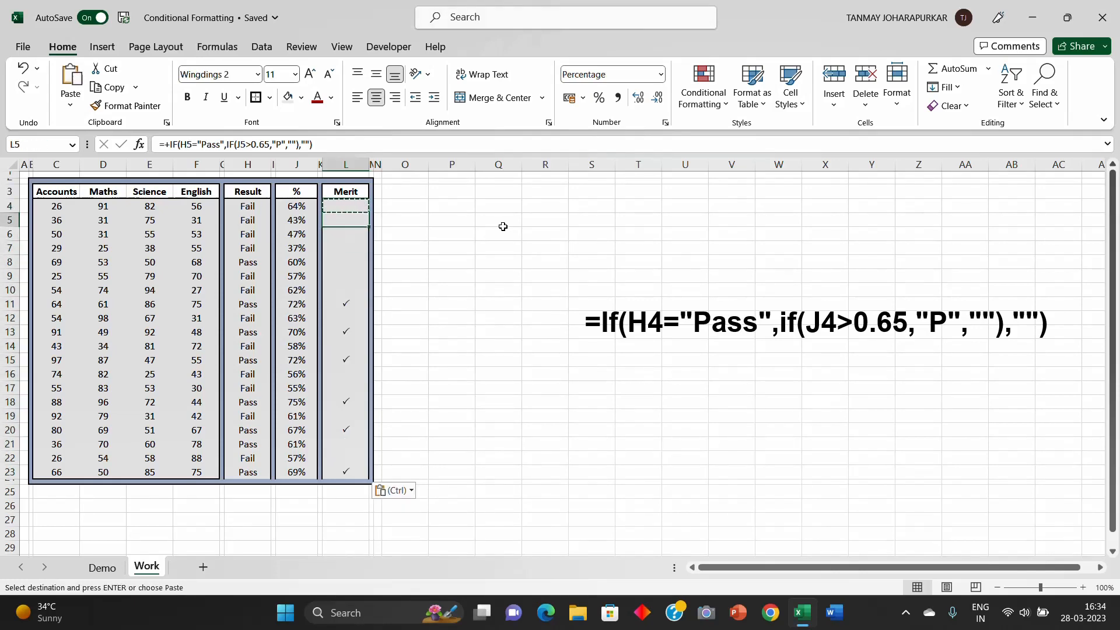
key(Down)
key(Down)
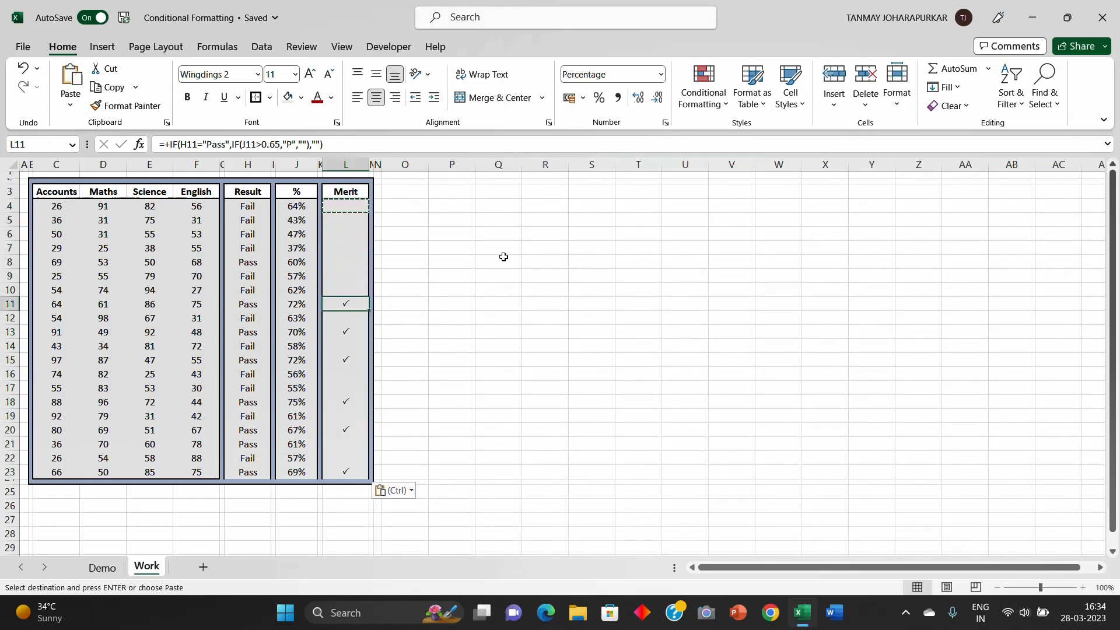
click(492, 428)
click(343, 230)
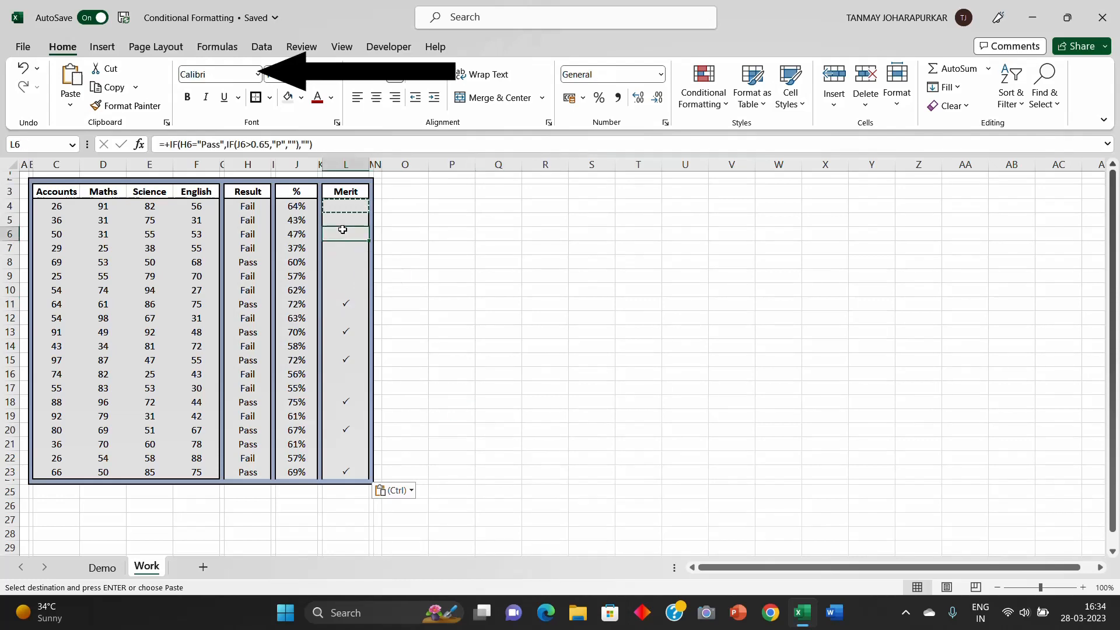
click(342, 306)
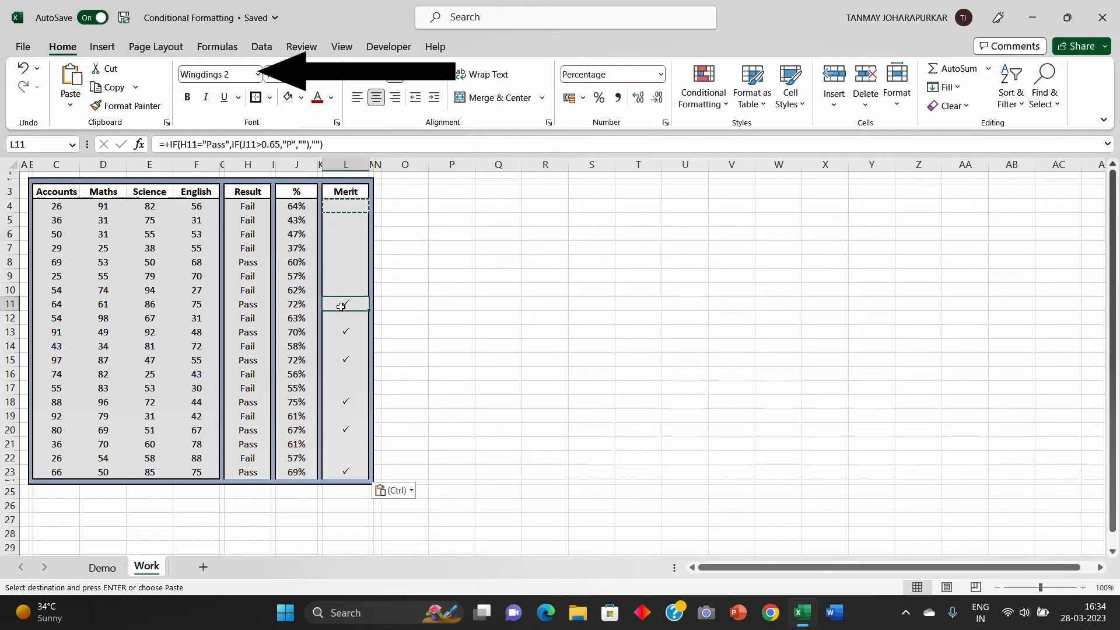
click(238, 74)
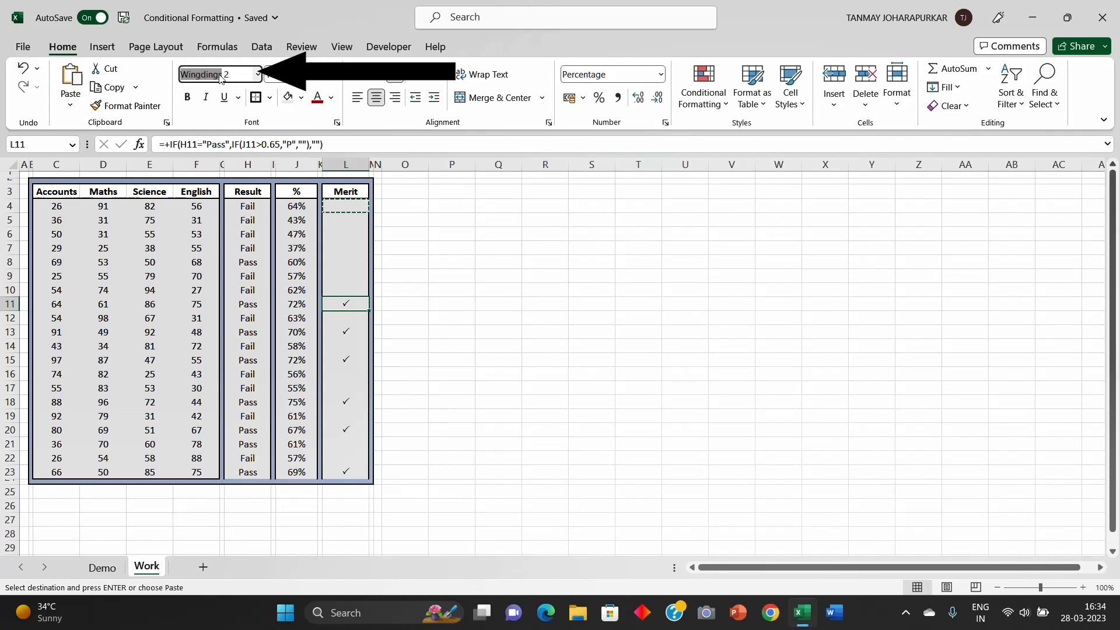
click(427, 317)
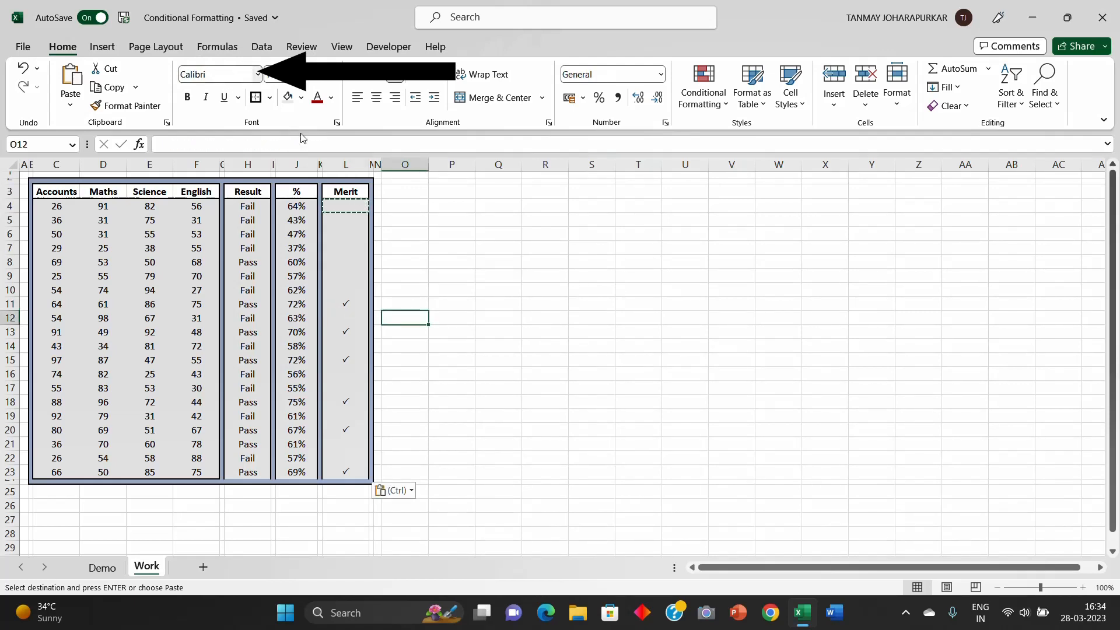
Step: Examine the Result, % and Merit columns from their headers down to row 23
click(449, 278)
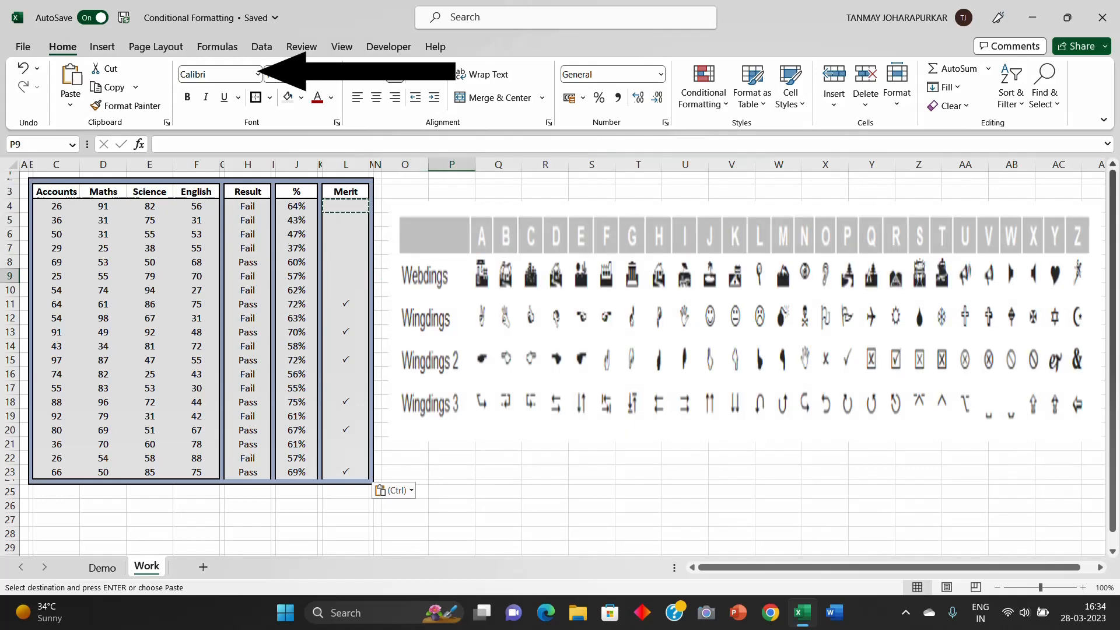
click(344, 302)
click(424, 420)
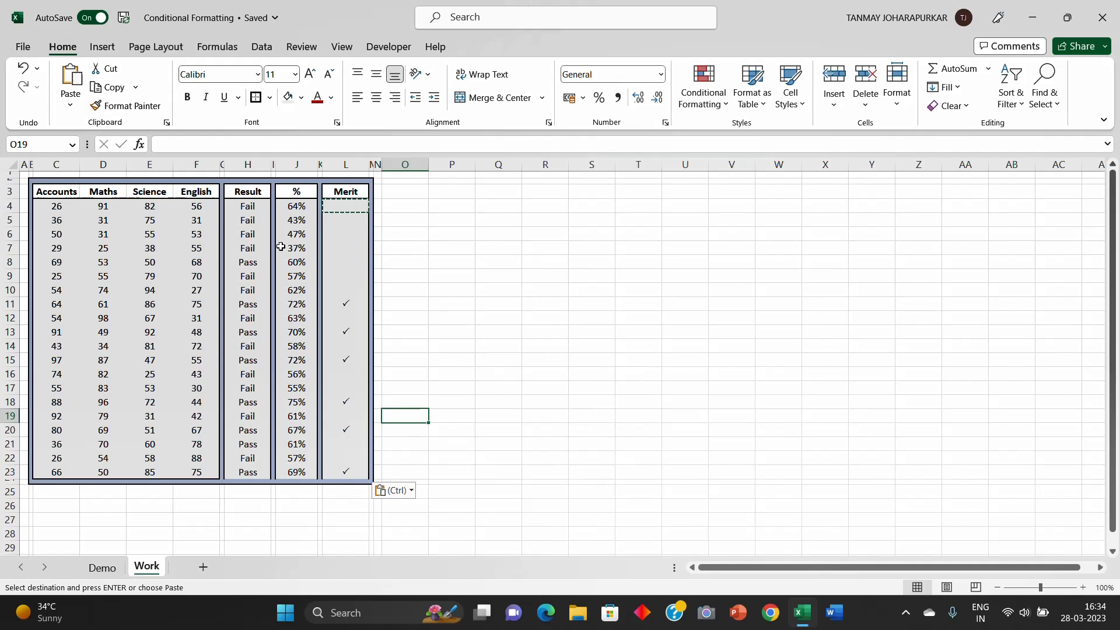
click(250, 194)
drag(250, 195, 247, 473)
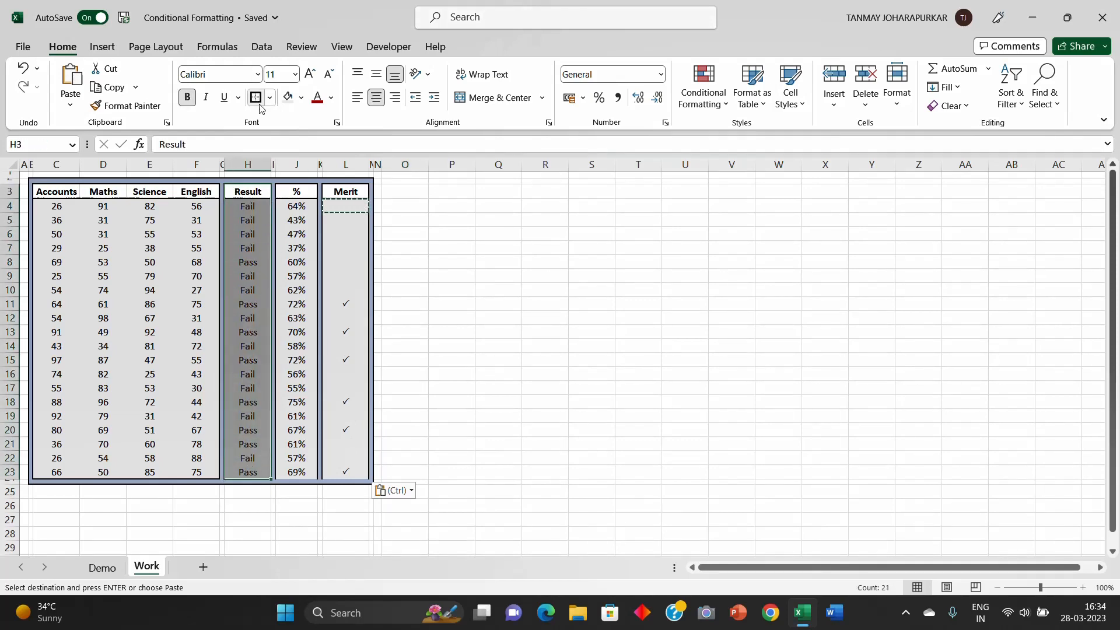
key(Escape)
click(489, 359)
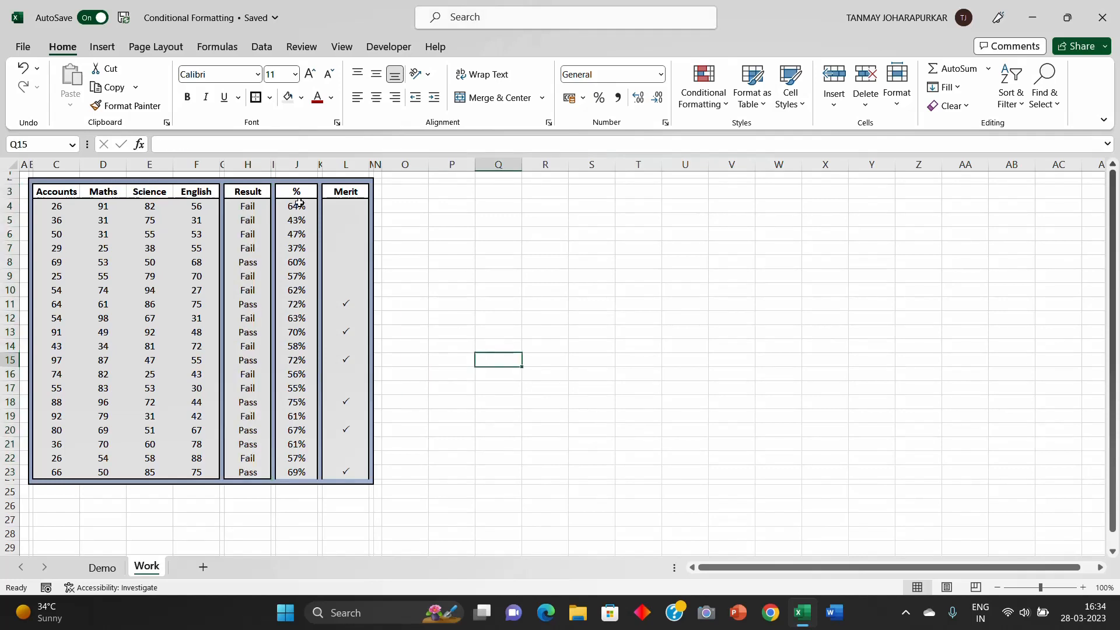
drag(298, 194, 300, 474)
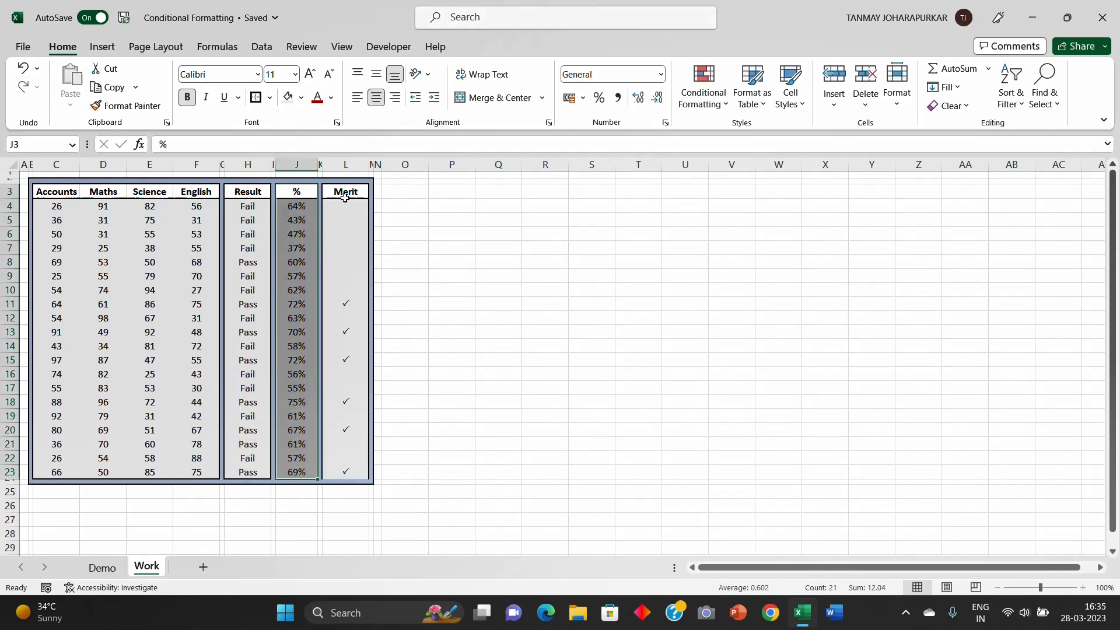
drag(345, 198, 346, 473)
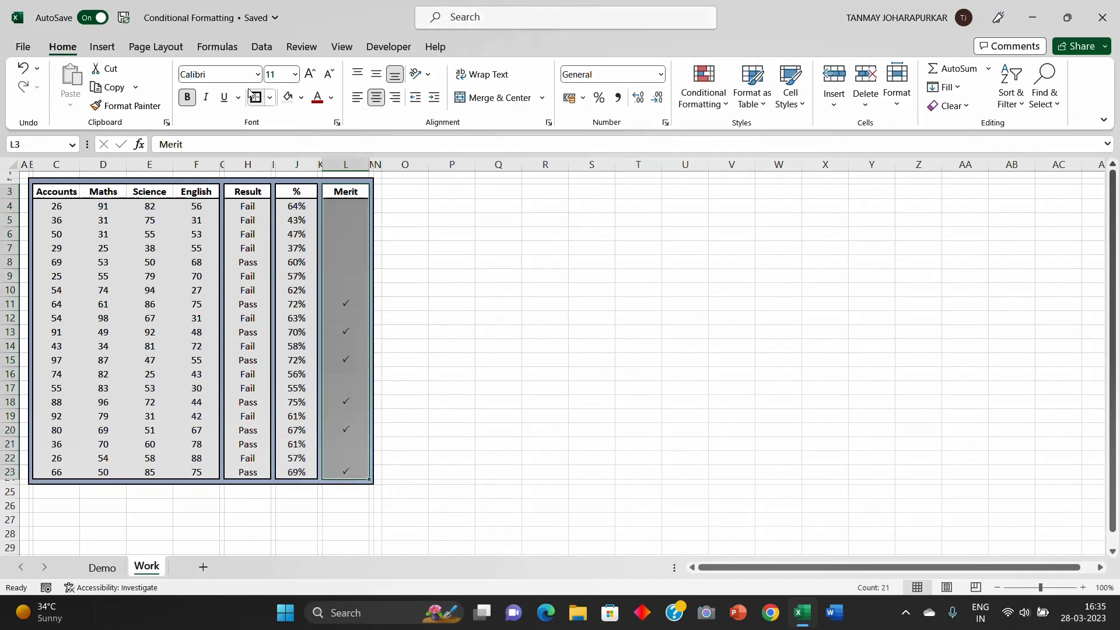
Step: Inspect the "P" value in L8's Merit formula and review the cells L4:L23
click(340, 264)
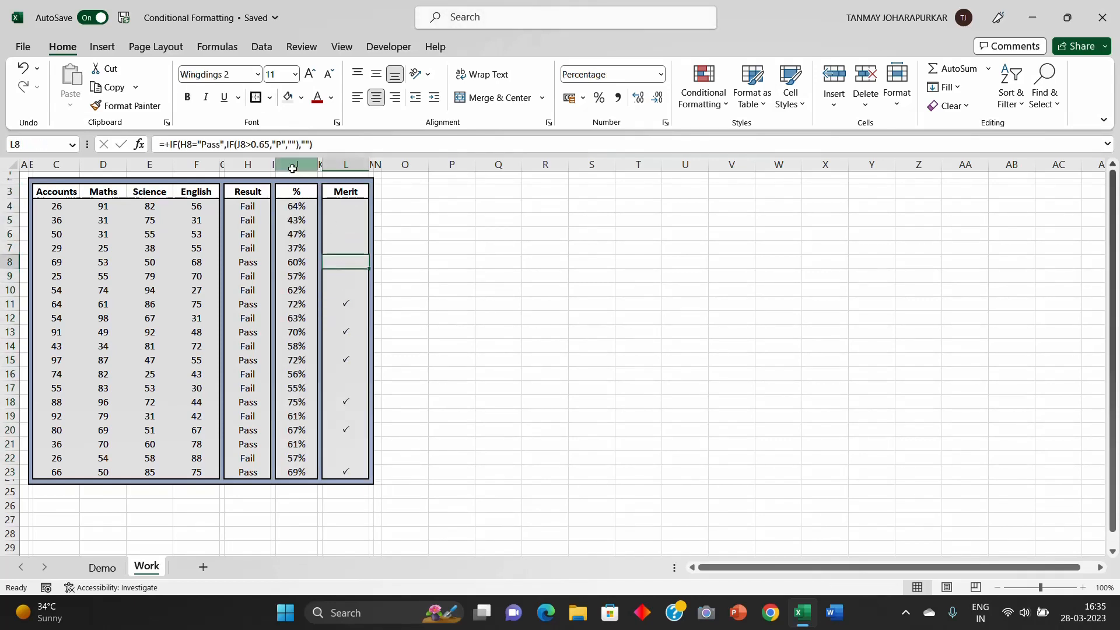
drag(273, 145, 283, 145)
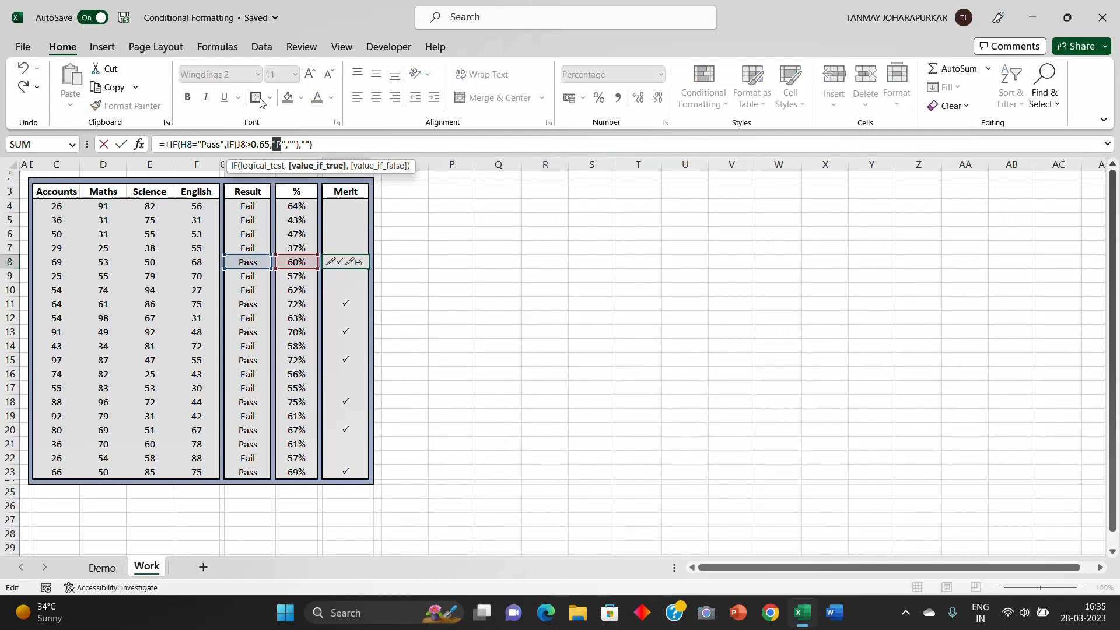
key(Escape)
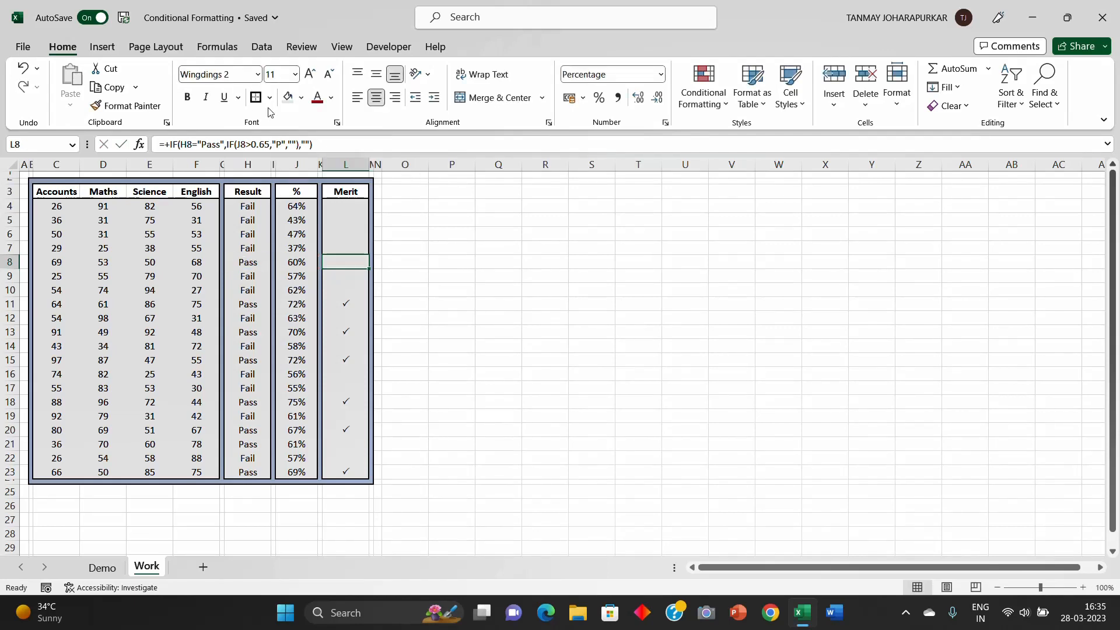
click(354, 300)
drag(346, 206, 338, 471)
click(506, 402)
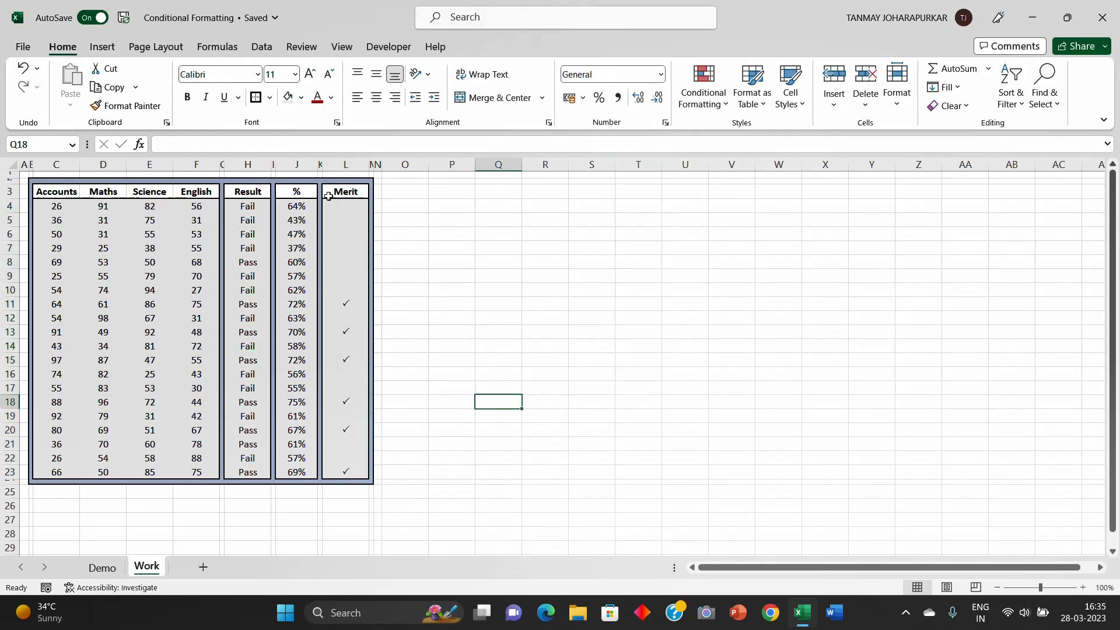
drag(350, 206, 350, 473)
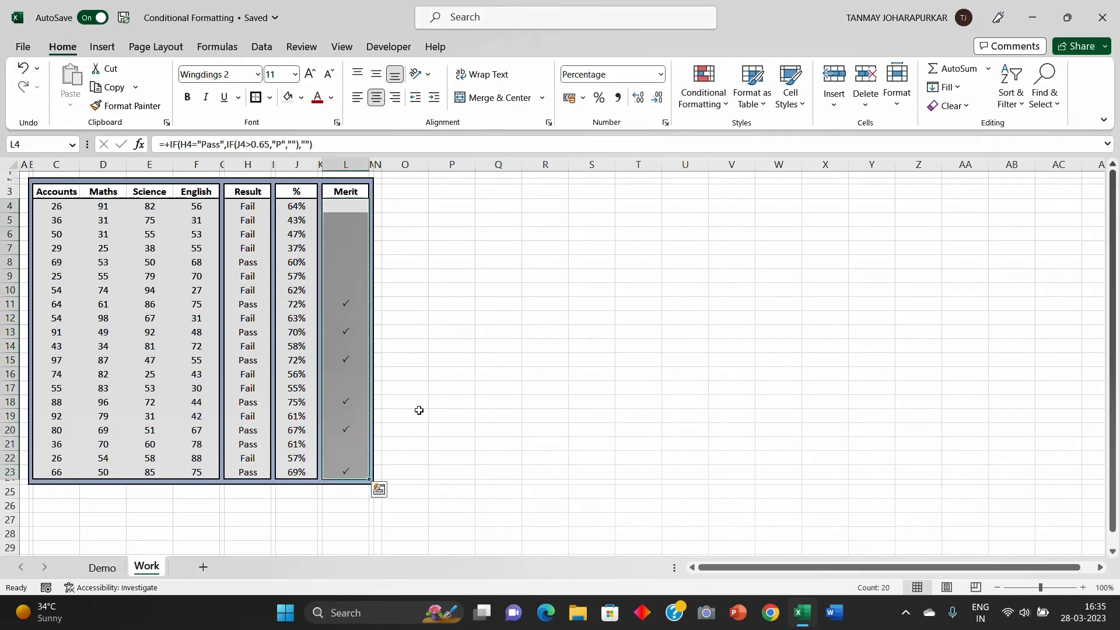
click(474, 357)
drag(346, 203, 345, 472)
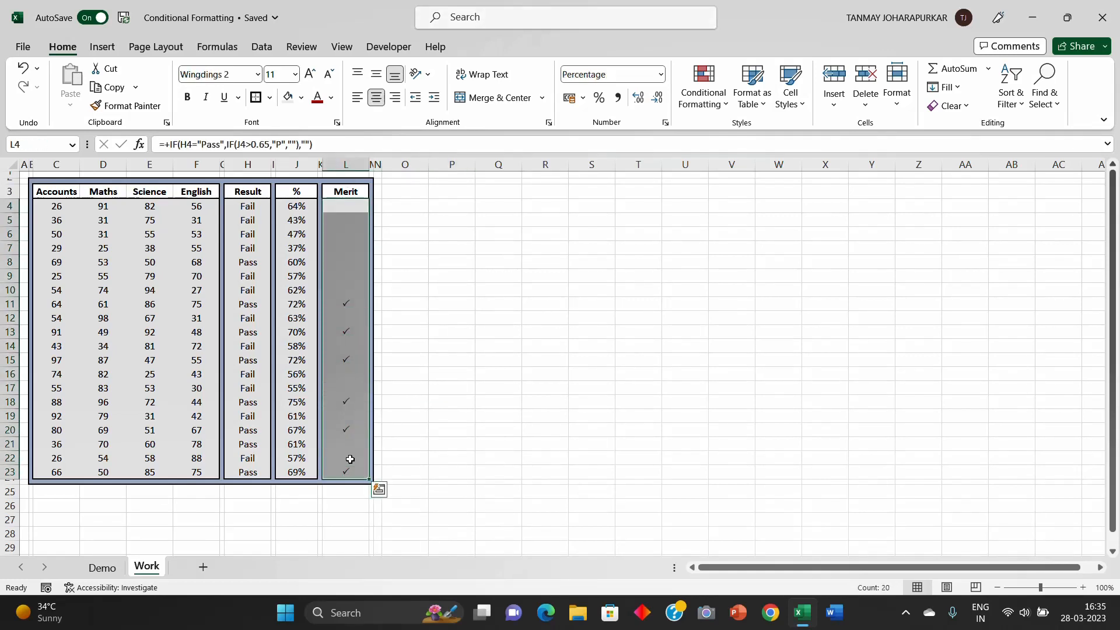
click(530, 279)
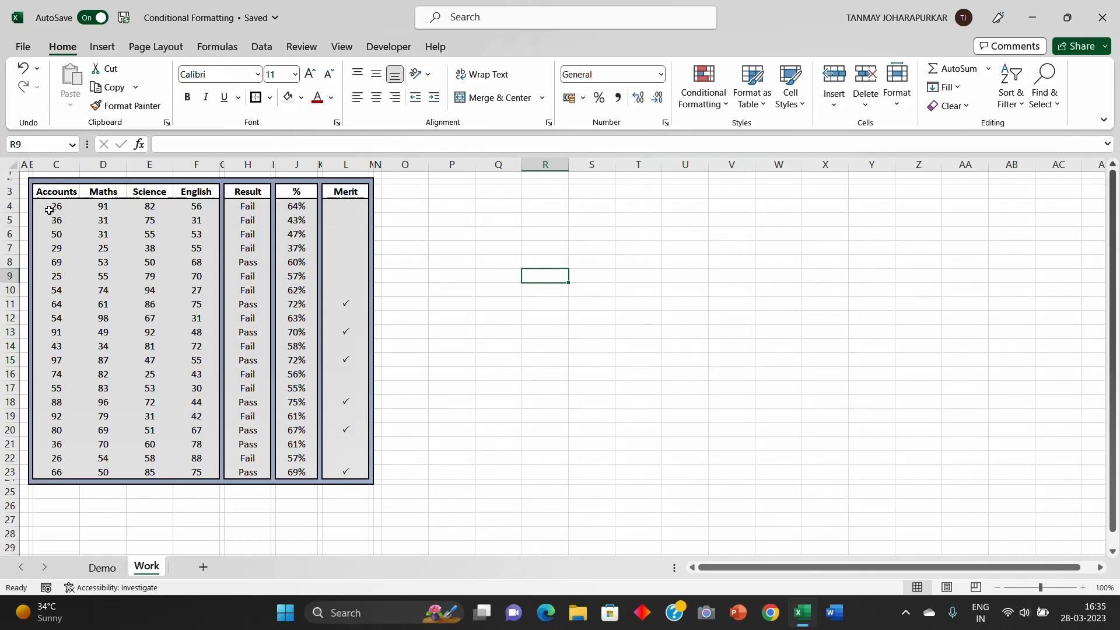
Step: Highlight marks greater than 34 in C4:F23 with Green Fill with Dark Green Text
drag(56, 206, 195, 468)
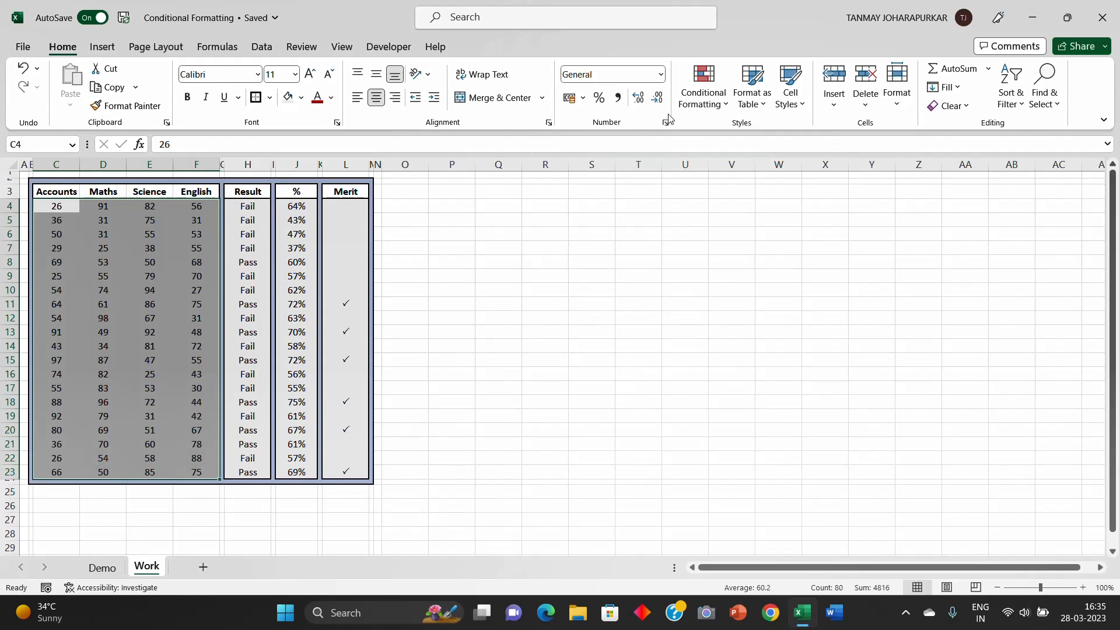
click(715, 106)
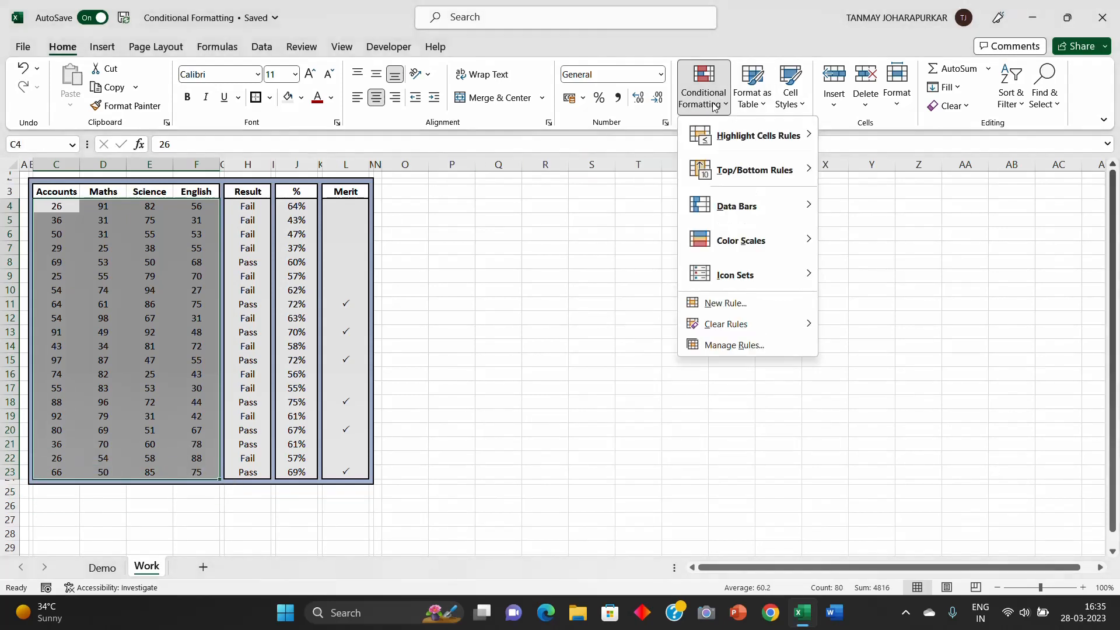
mouse_move(735, 135)
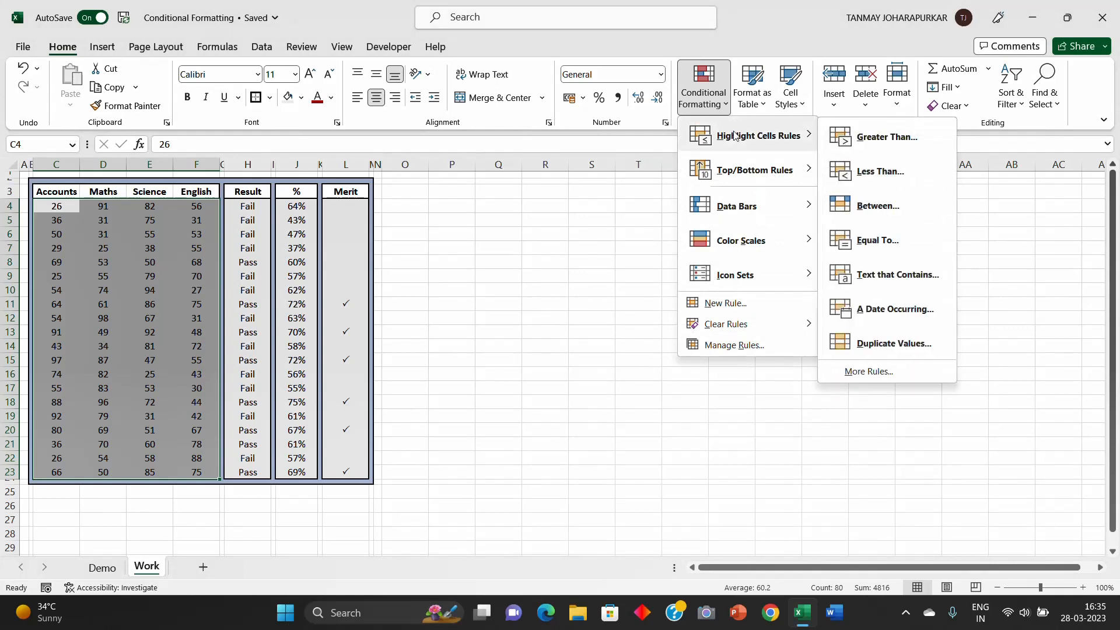
click(880, 142)
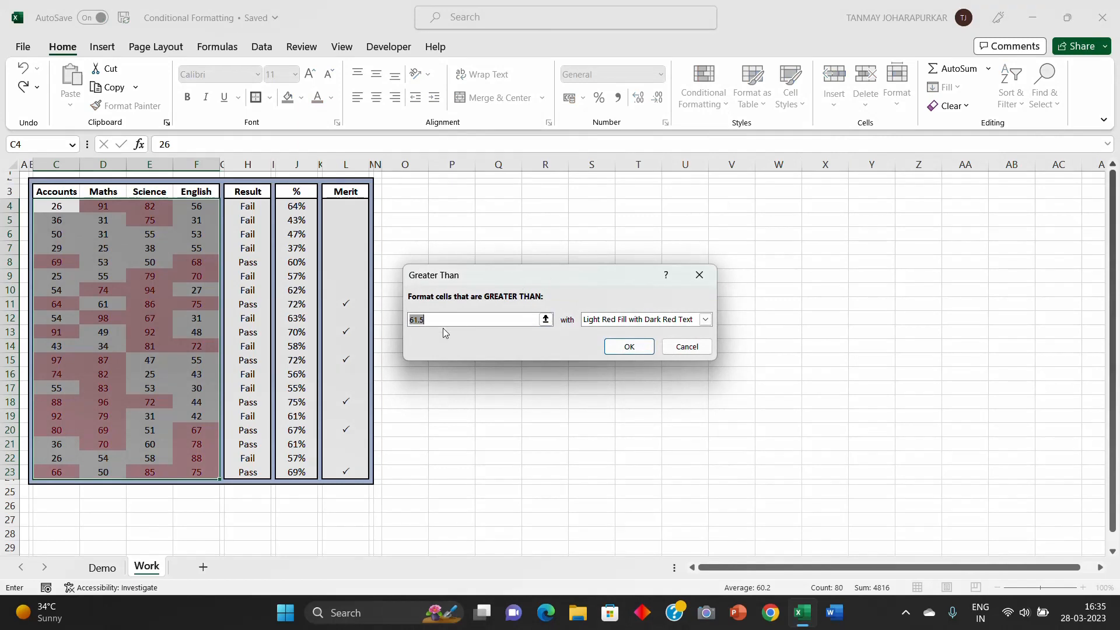
text(34)
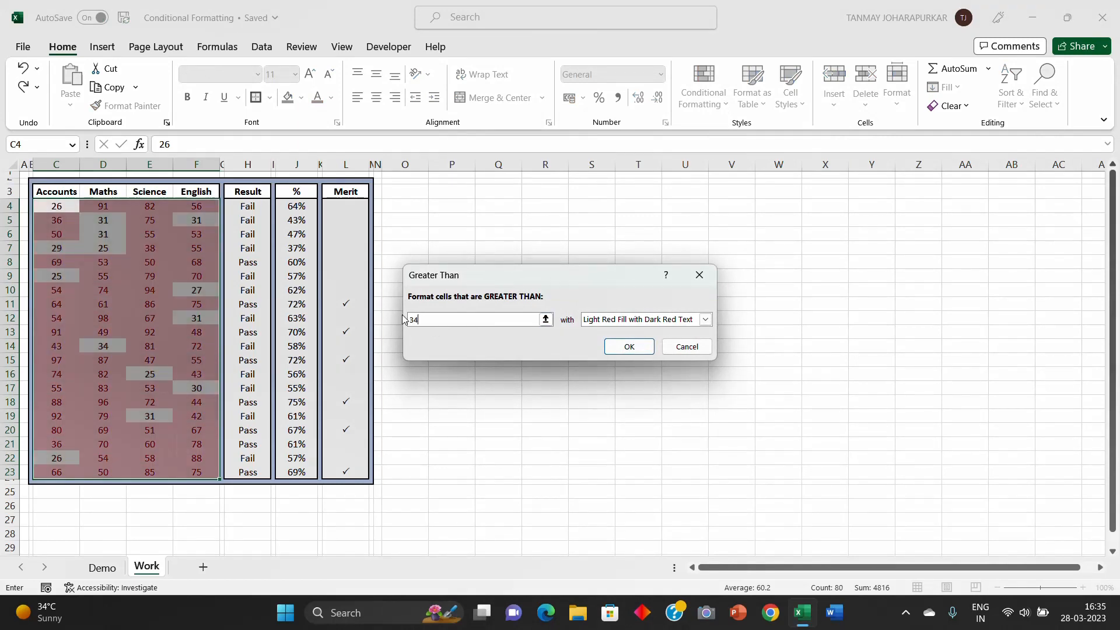
click(706, 321)
click(657, 353)
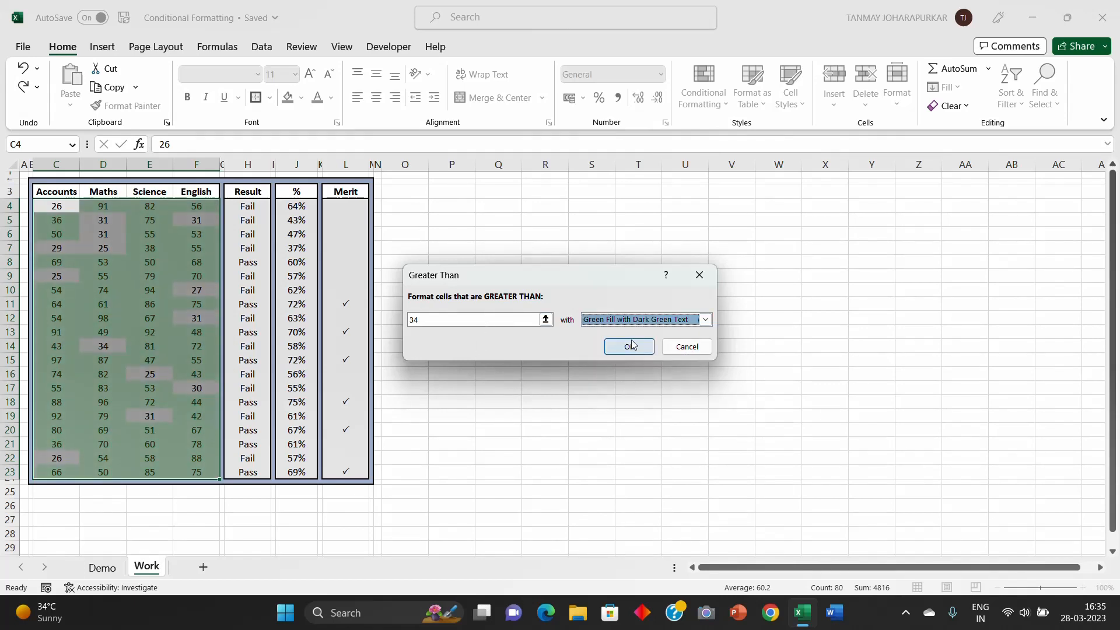
click(633, 349)
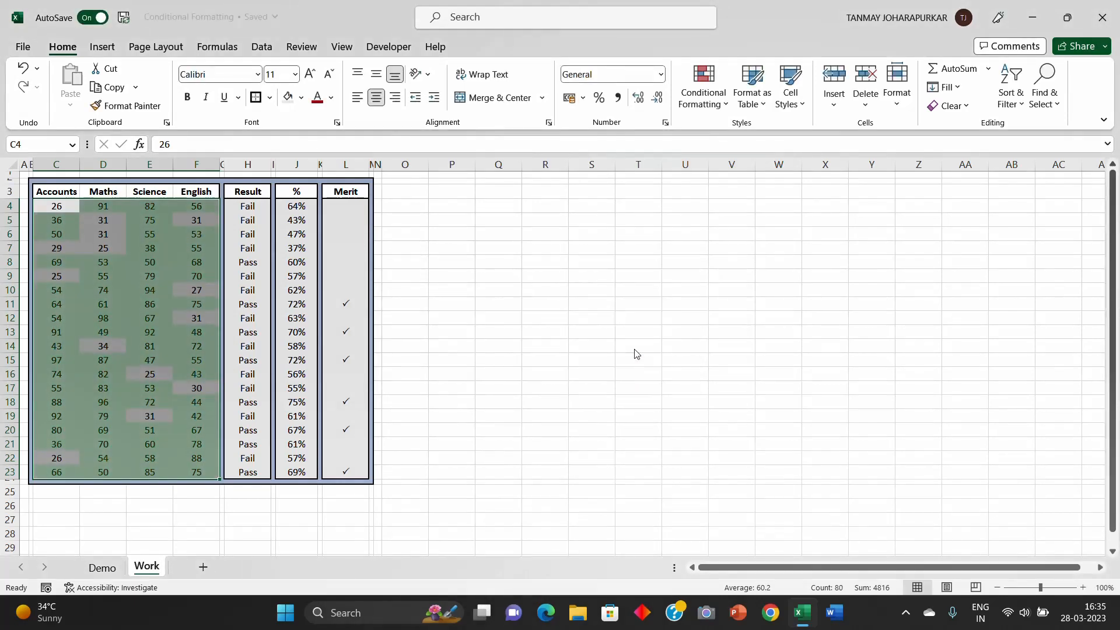
click(360, 340)
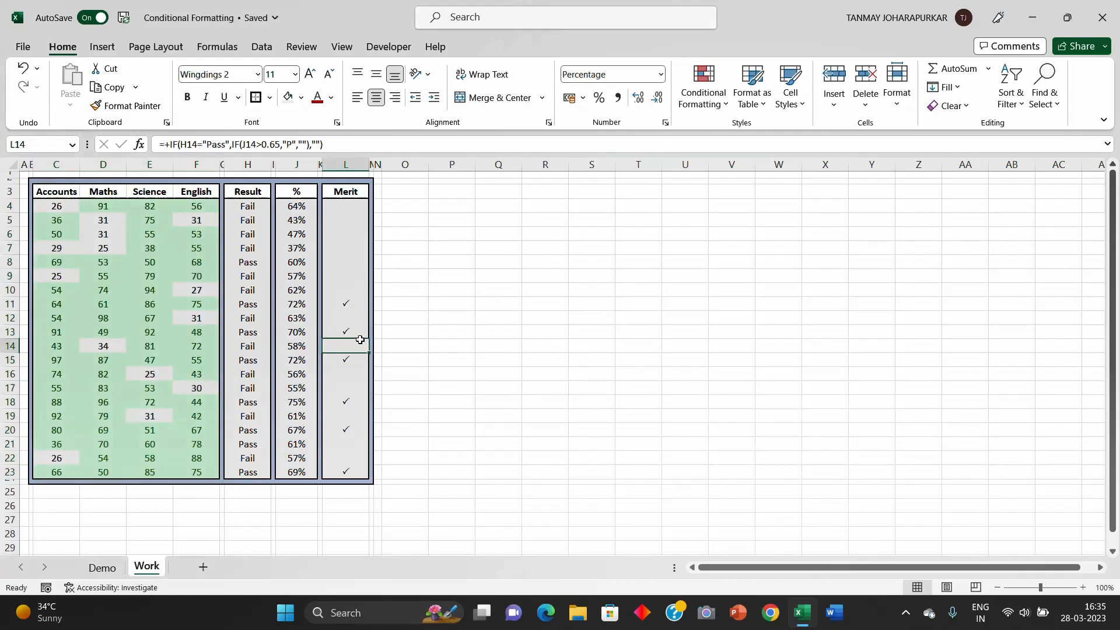
Step: Change the Maths mark in D6 to 38 to test the green highlight rule
click(105, 235)
text(38)
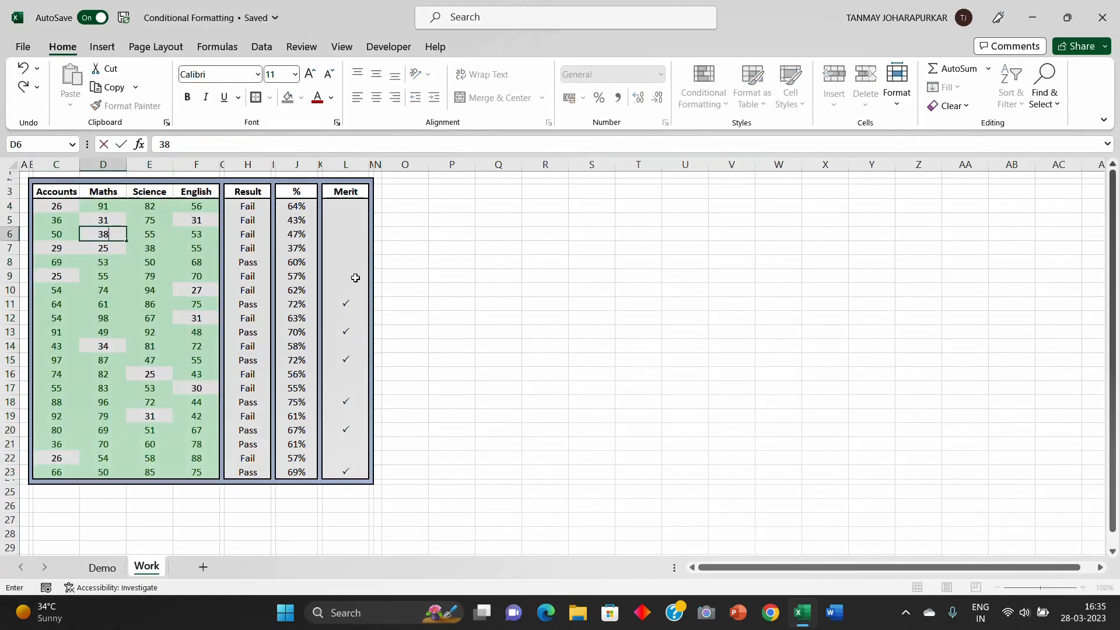
click(531, 290)
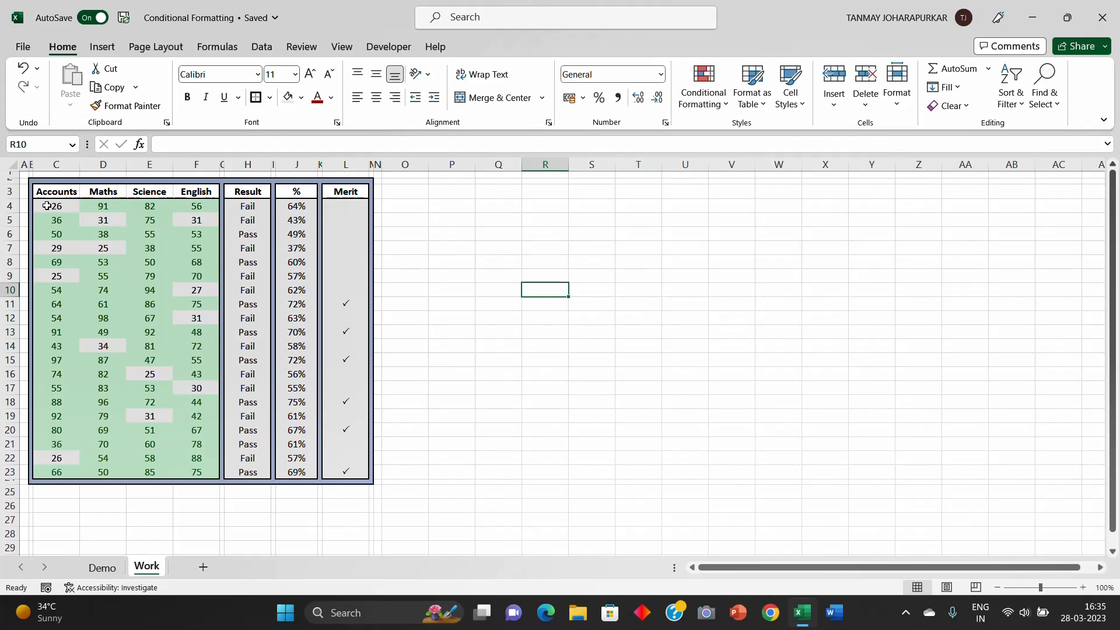
Step: Highlight marks less than 35 in C4:F23 with Light Red Fill with Dark Red Text
drag(46, 206, 197, 467)
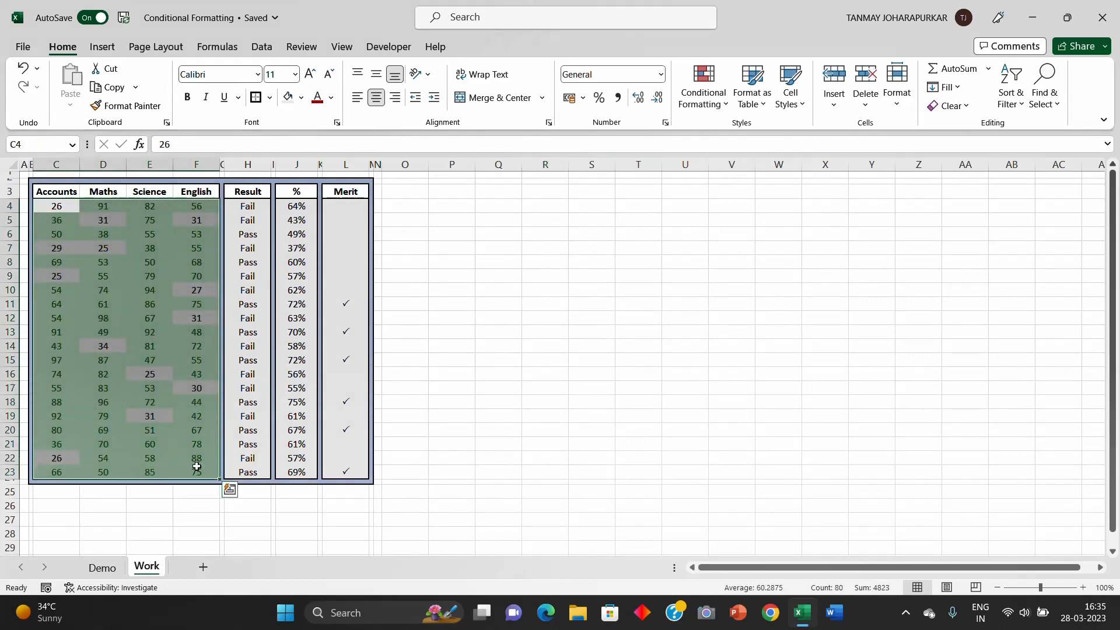
click(713, 109)
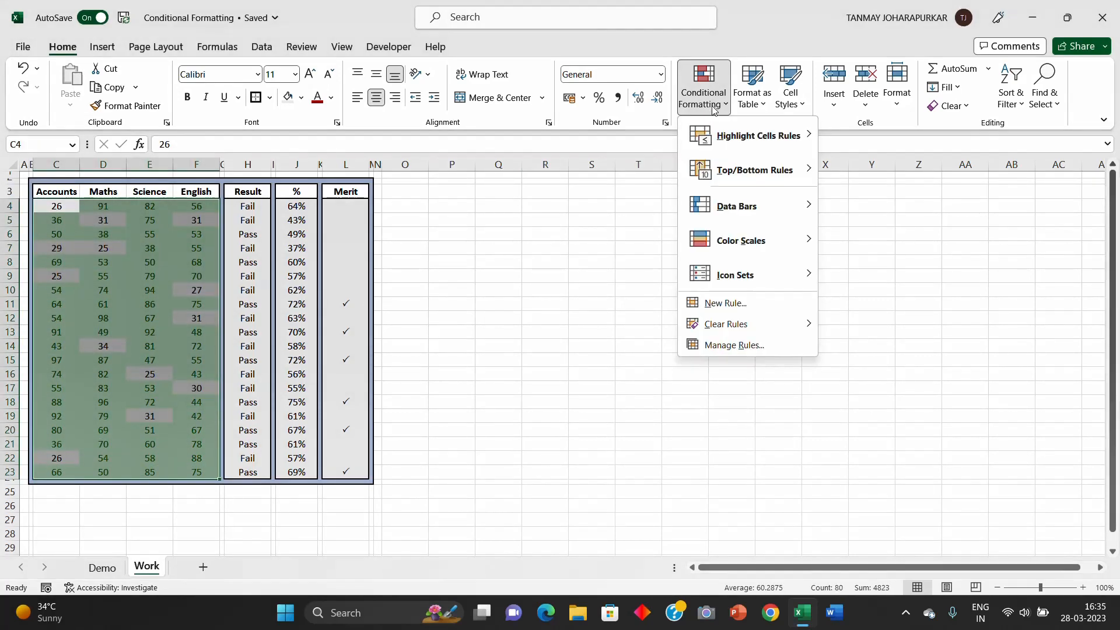
mouse_move(758, 136)
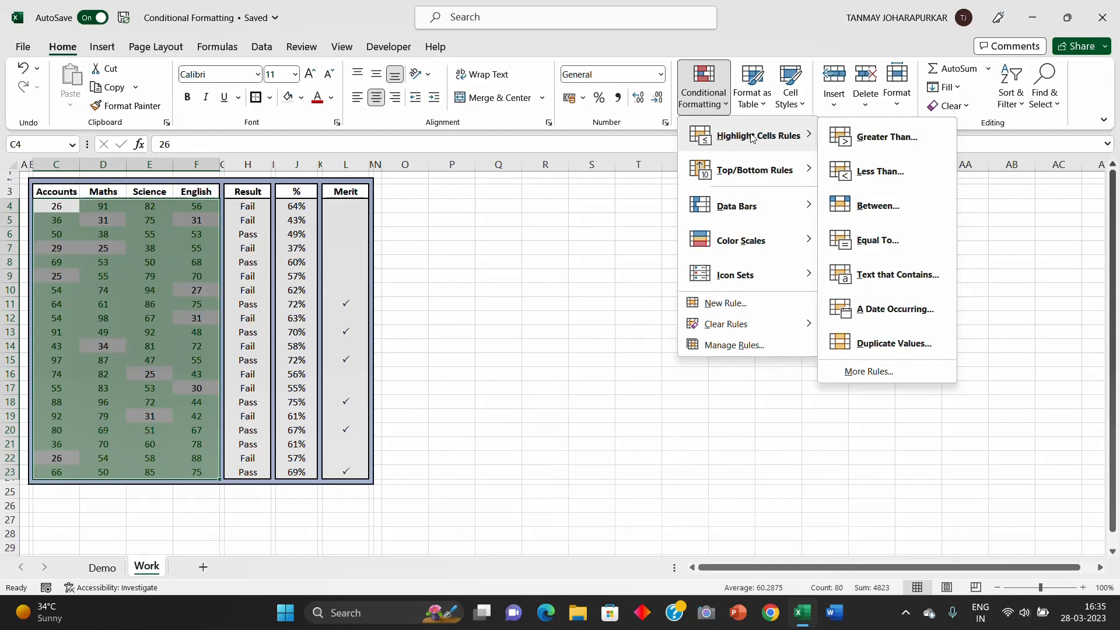
click(877, 172)
drag(441, 320, 390, 318)
text(35)
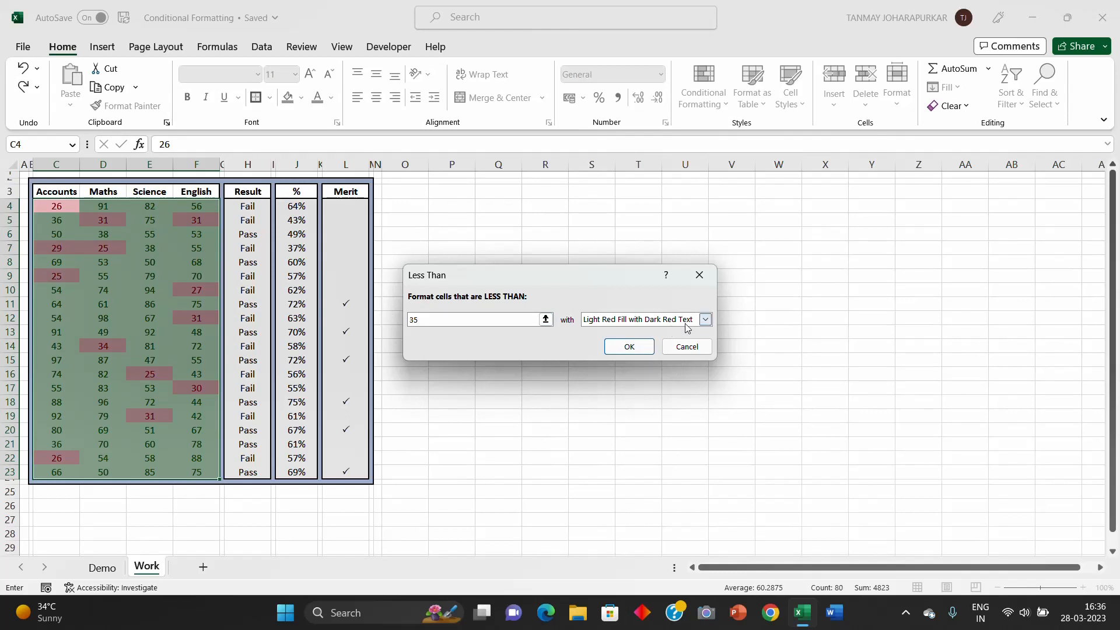
click(630, 346)
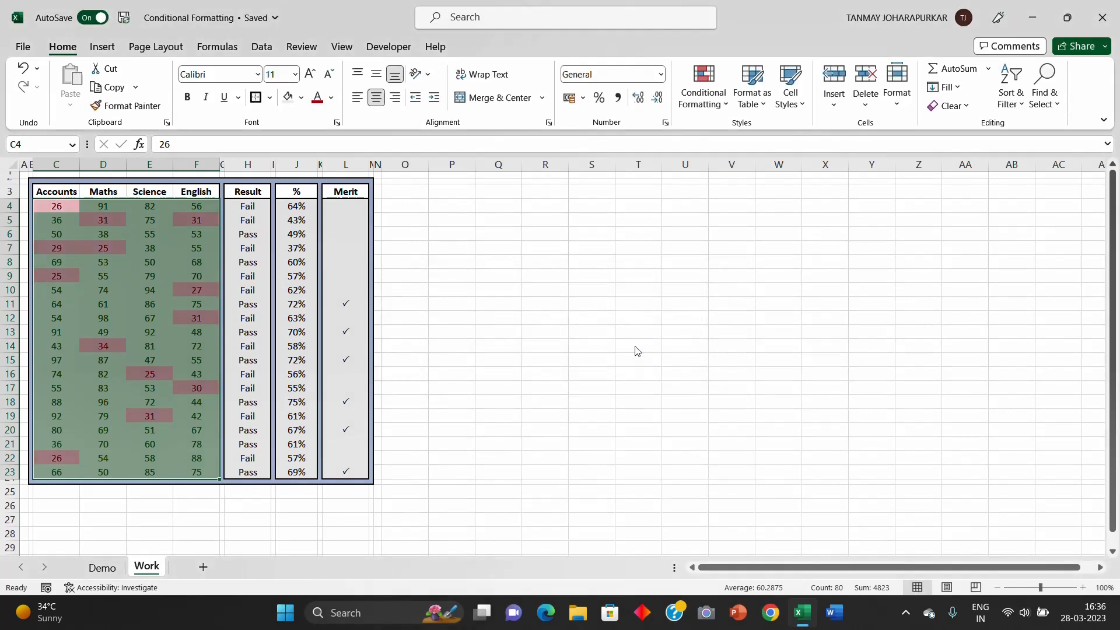
click(479, 319)
Step: Change the Science mark in E8 to 32 to test the red highlight rule
click(151, 263)
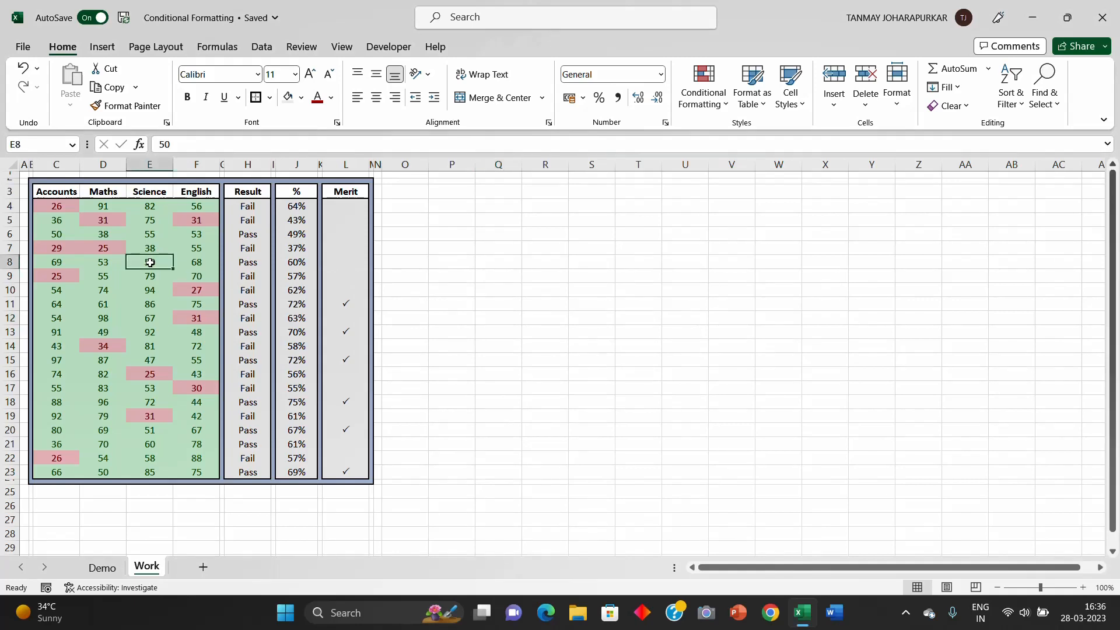
text(32)
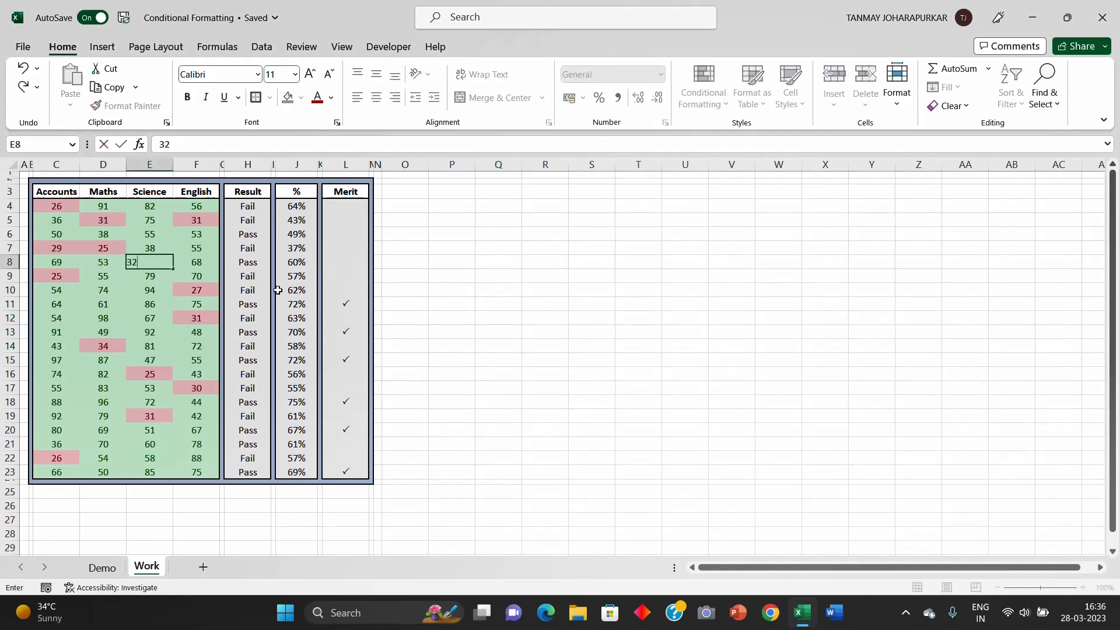
click(565, 340)
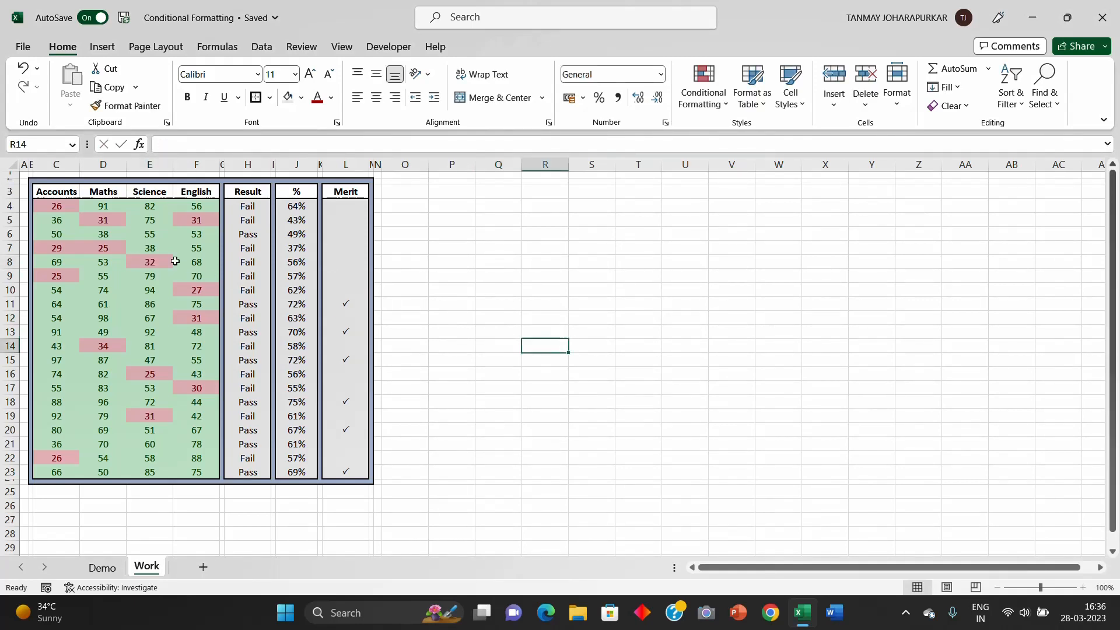
Step: Highlight results containing "Pass" in H4:H23 with Green Fill with Dark Green Text
click(207, 205)
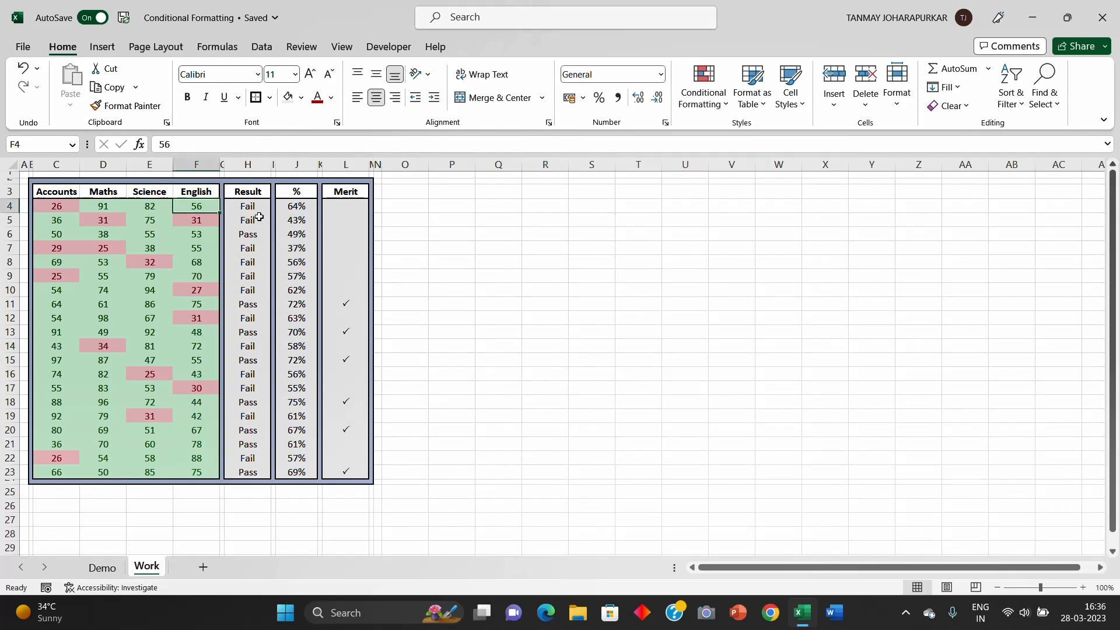
drag(248, 206, 255, 467)
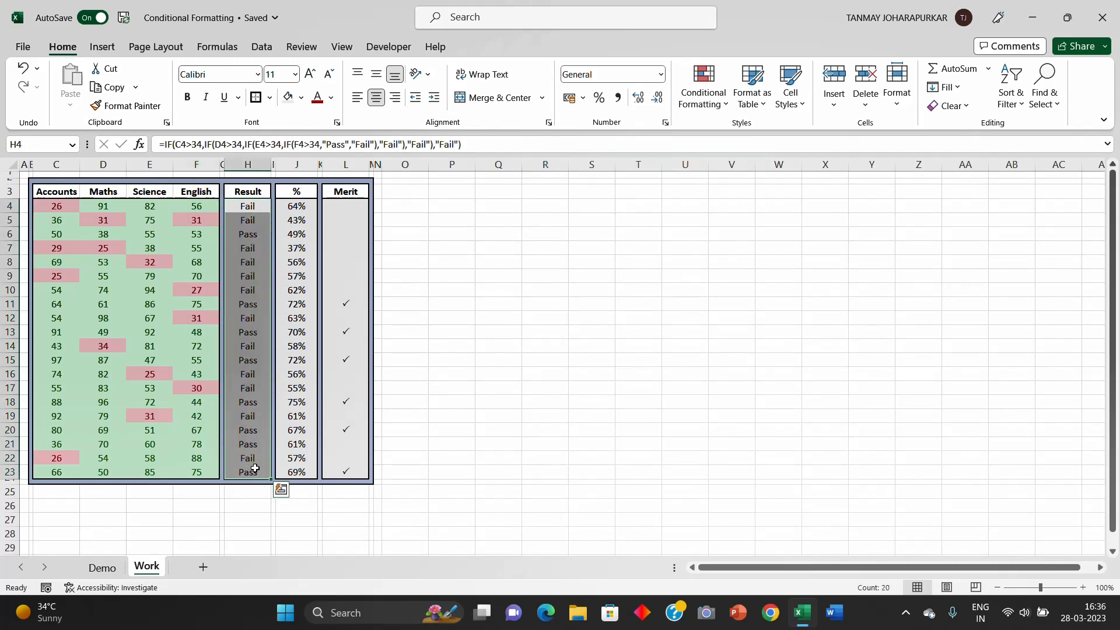
click(716, 108)
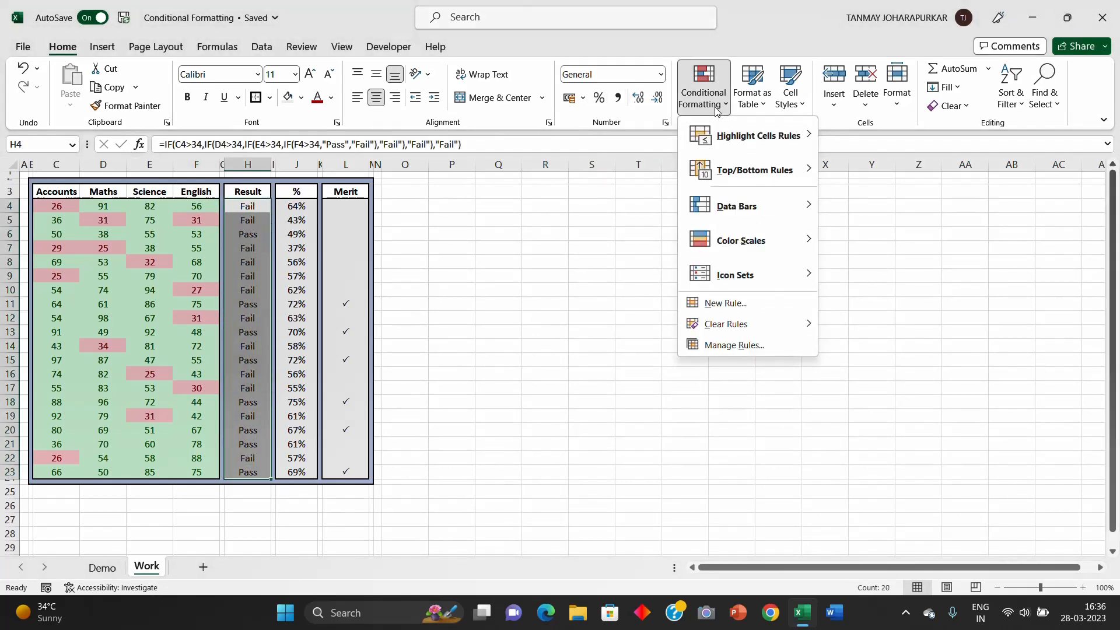
mouse_move(759, 135)
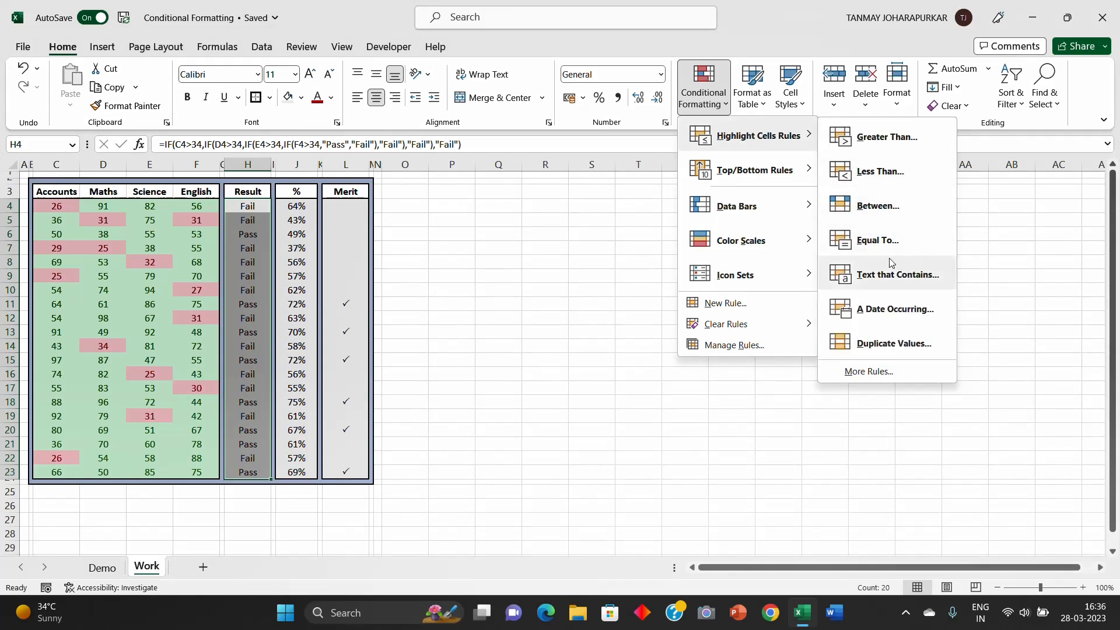
click(893, 275)
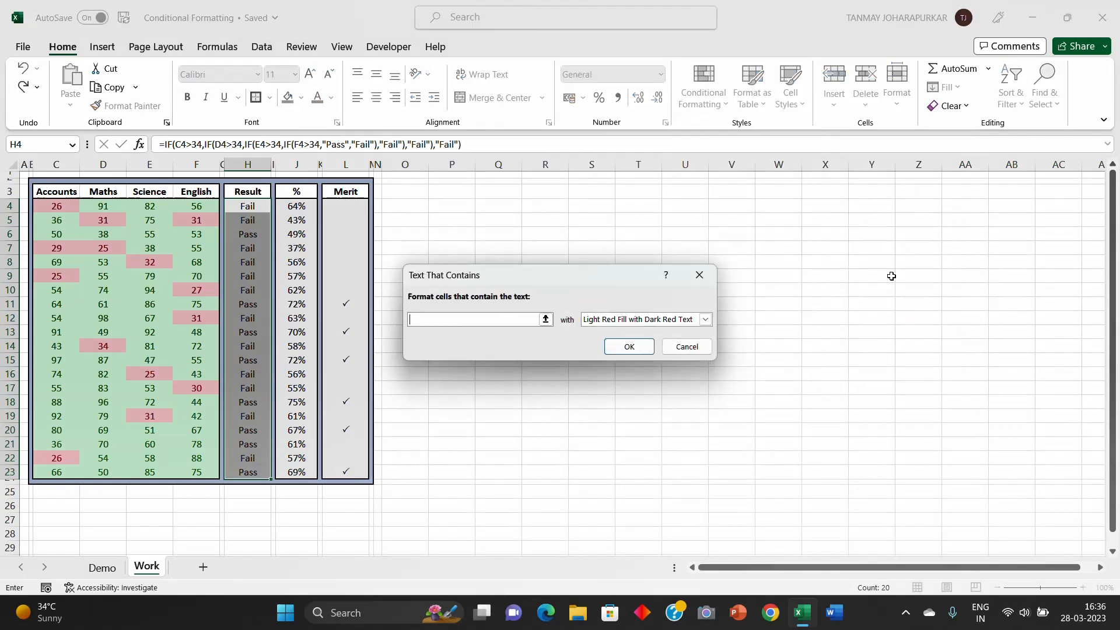
text(Pass)
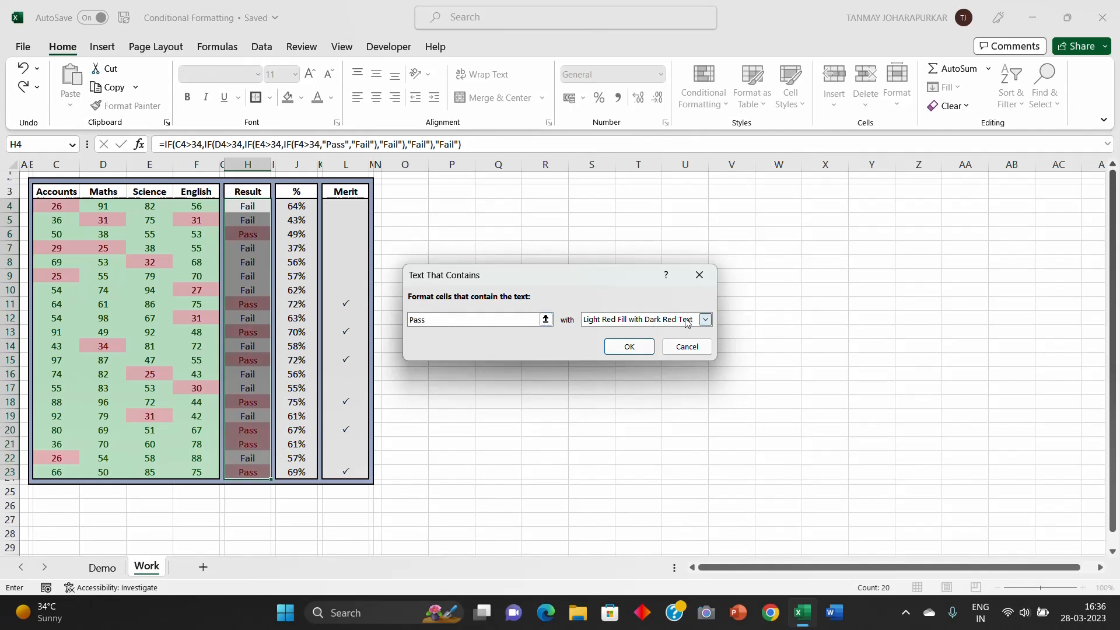
click(707, 321)
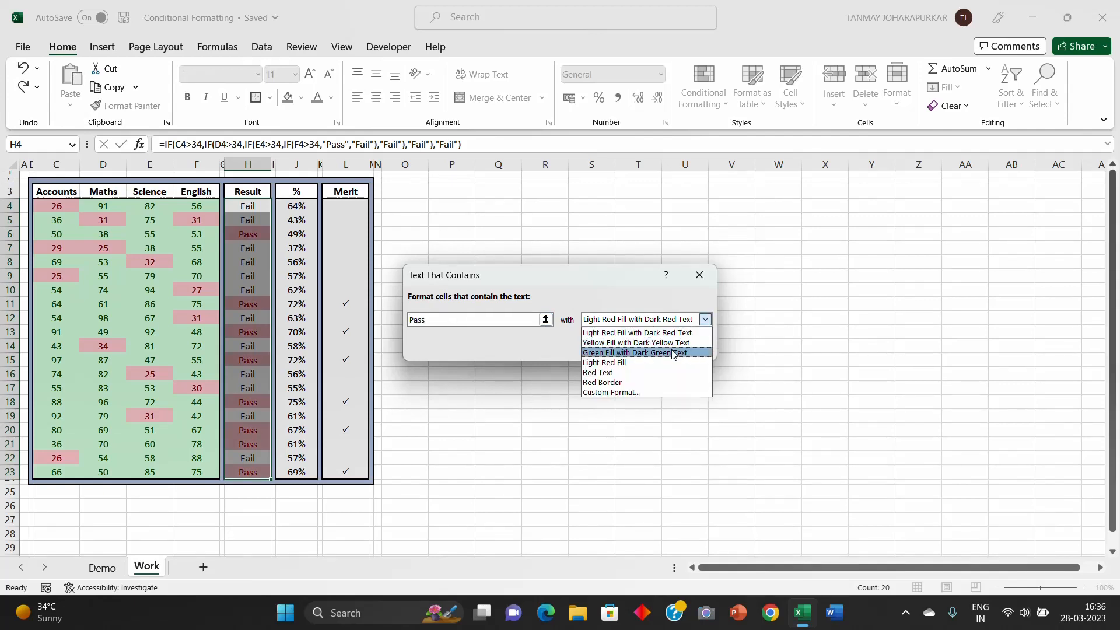
click(674, 353)
click(634, 346)
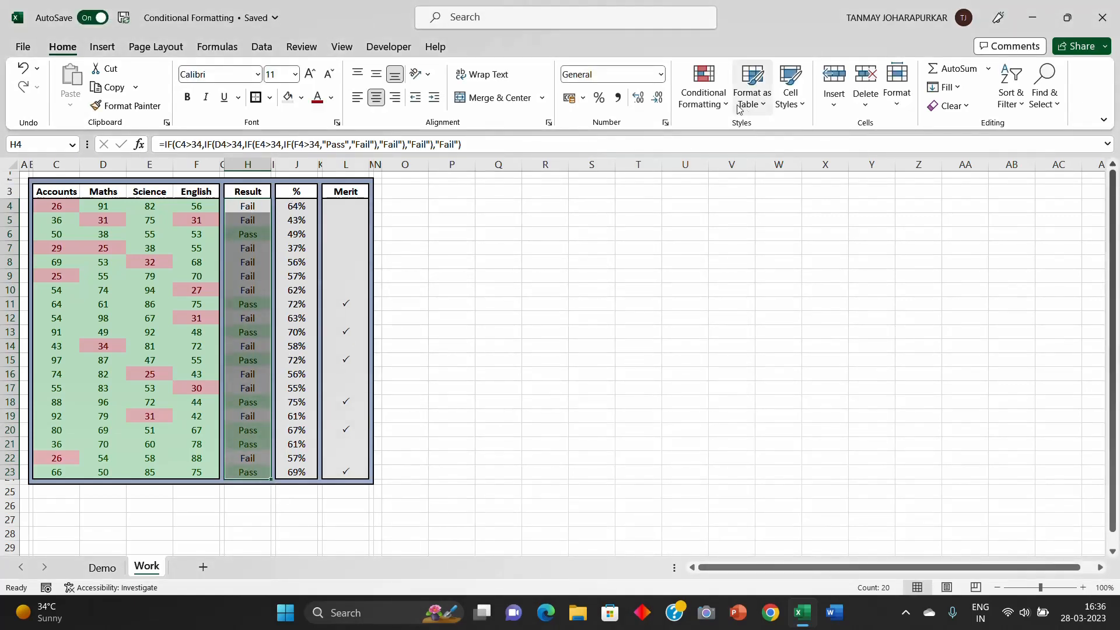
Step: Highlight results containing "Fail" in H4:H23 with Light Red Fill with Dark Red Text
click(704, 88)
mouse_move(754, 146)
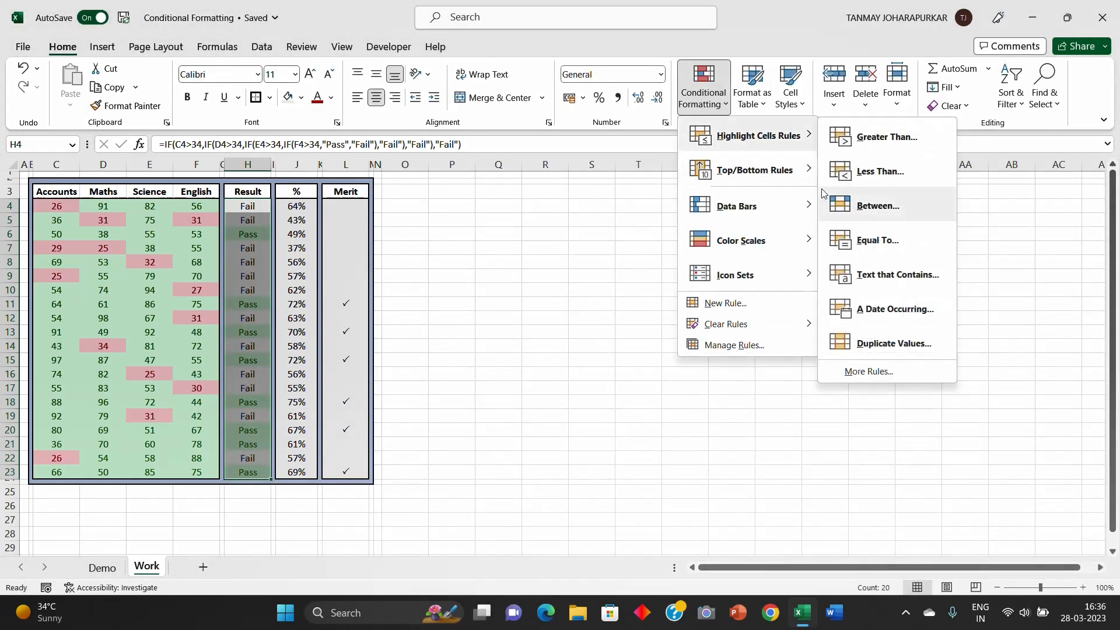
click(885, 289)
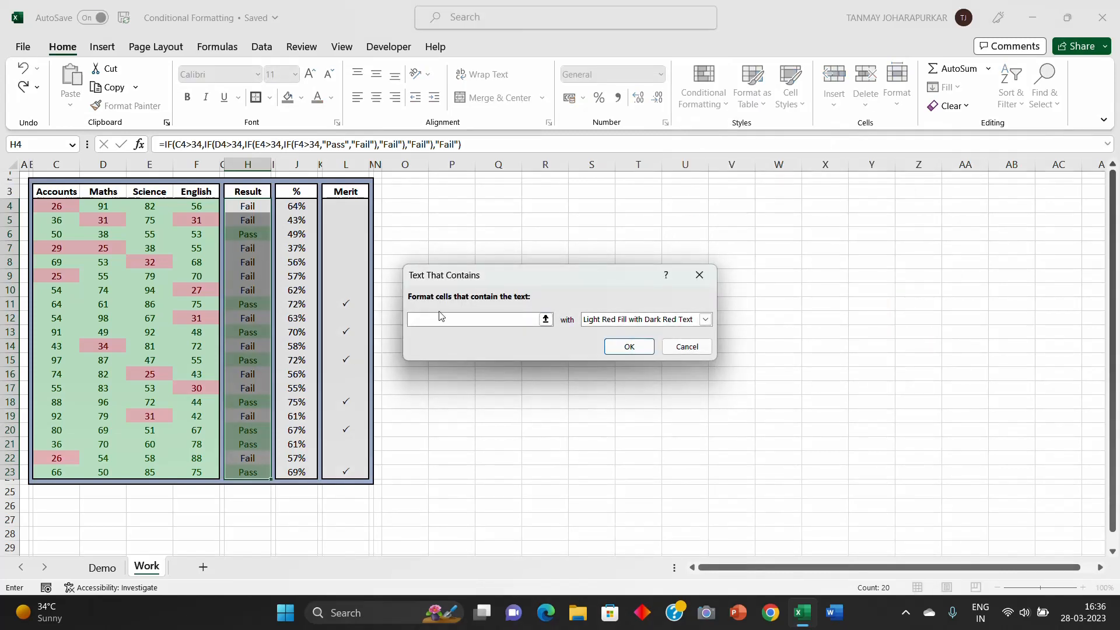
text(pail)
key(ctrl+a)
text(F)
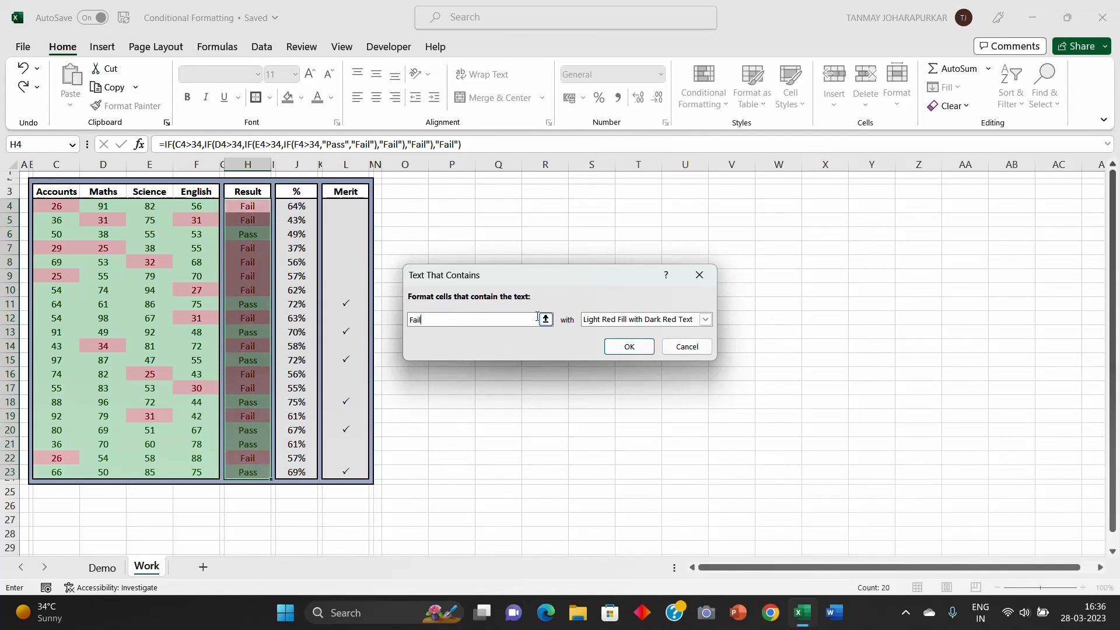
click(629, 348)
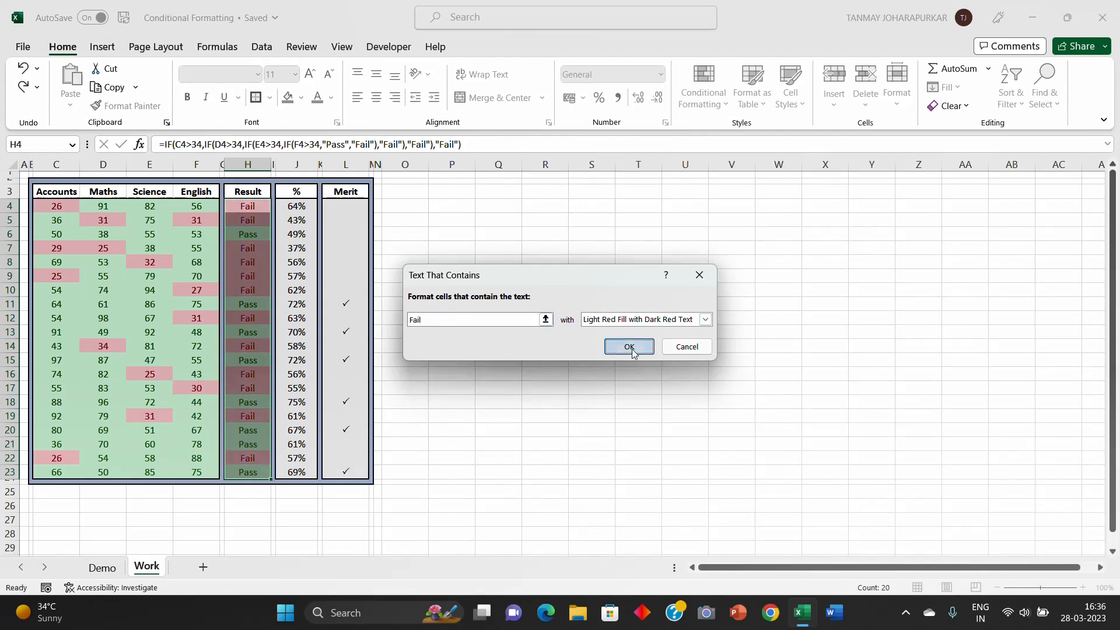
click(470, 289)
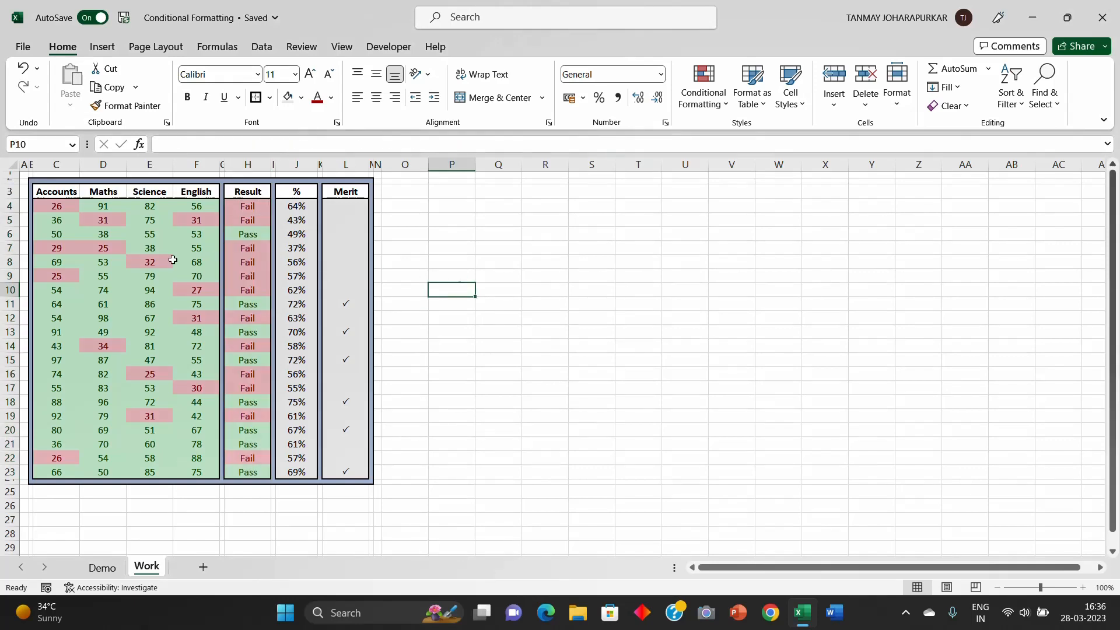
Step: Change the Science mark in E8 to 35 and check the row's result in H8 to test the Pass/Fail highlighting
click(149, 262)
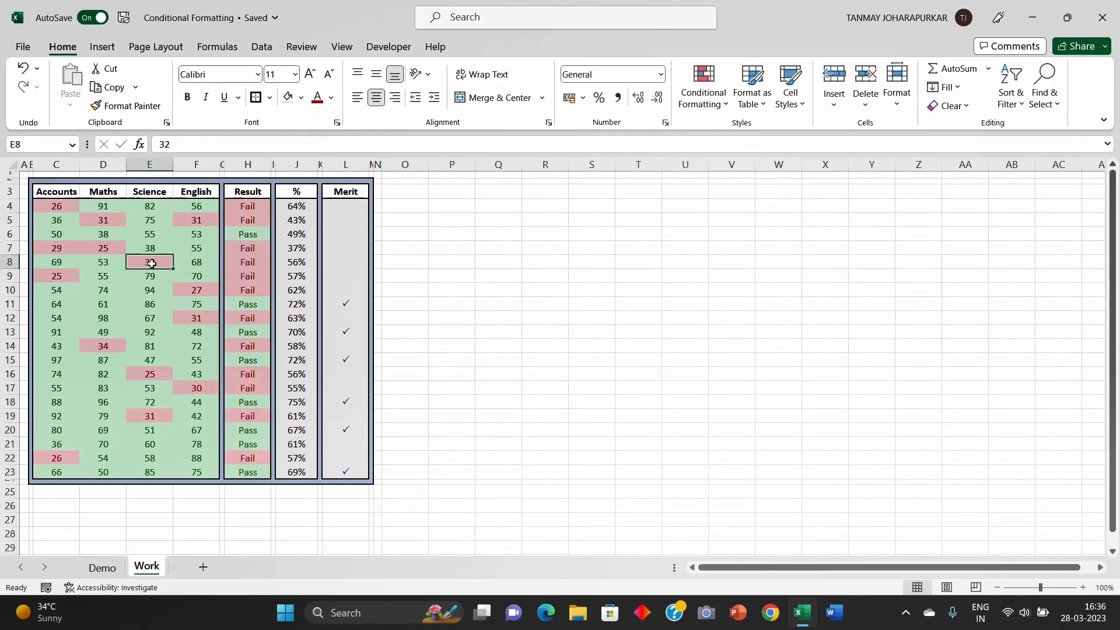
text(3)
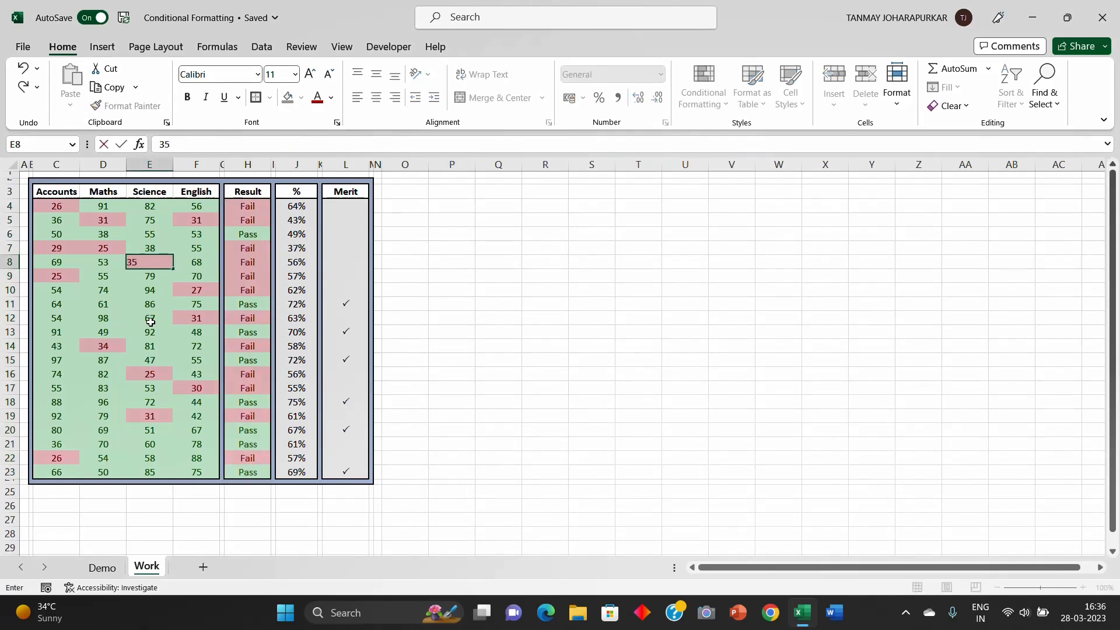
click(597, 313)
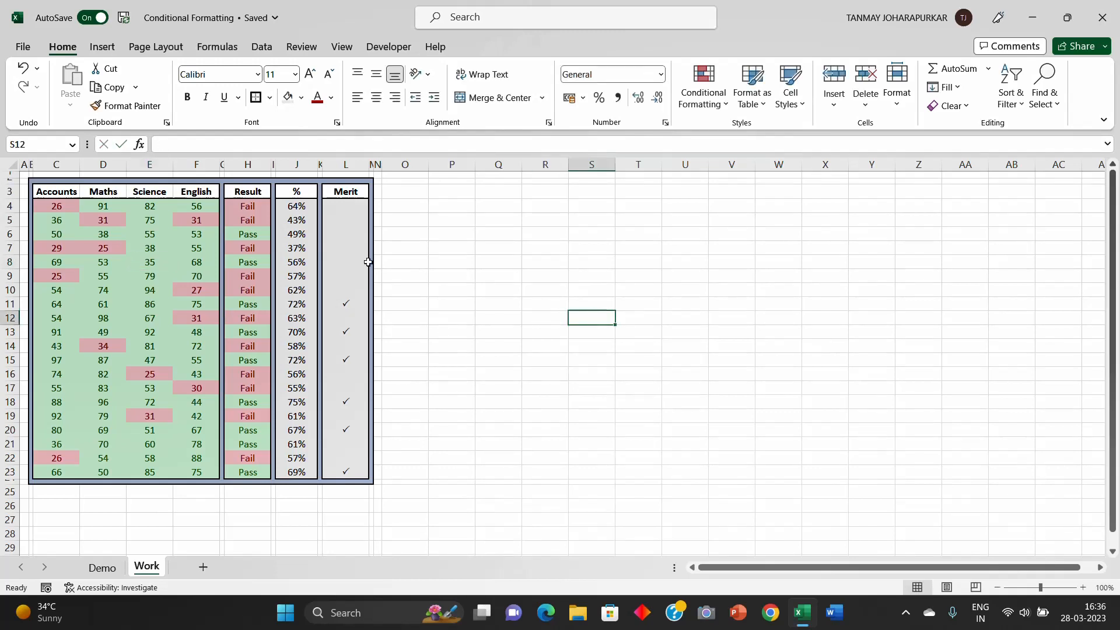
click(245, 266)
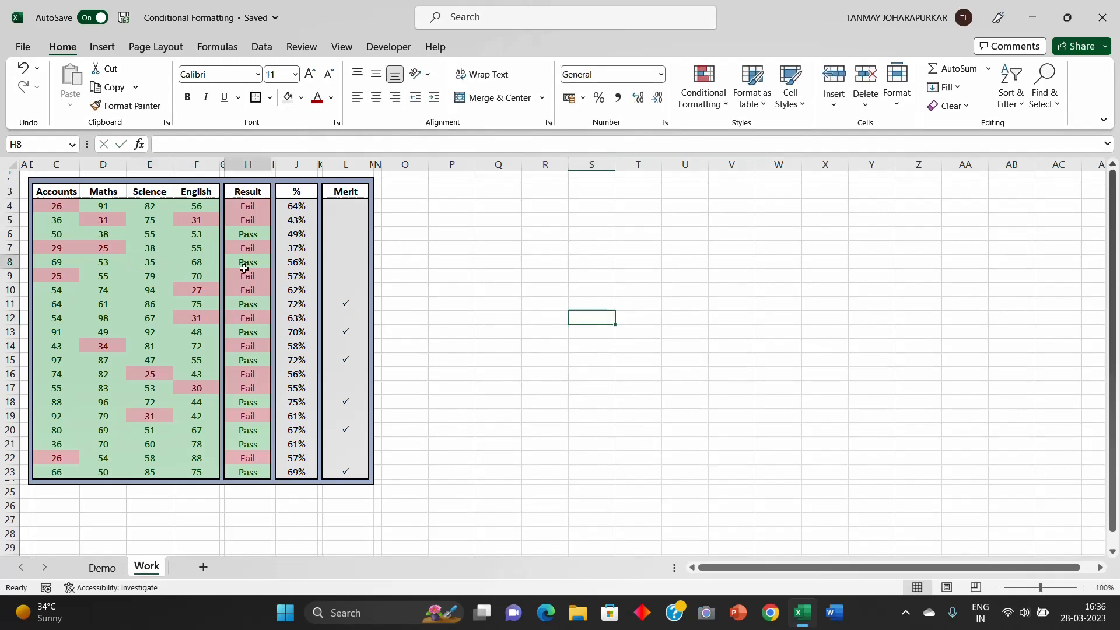
click(112, 296)
click(245, 265)
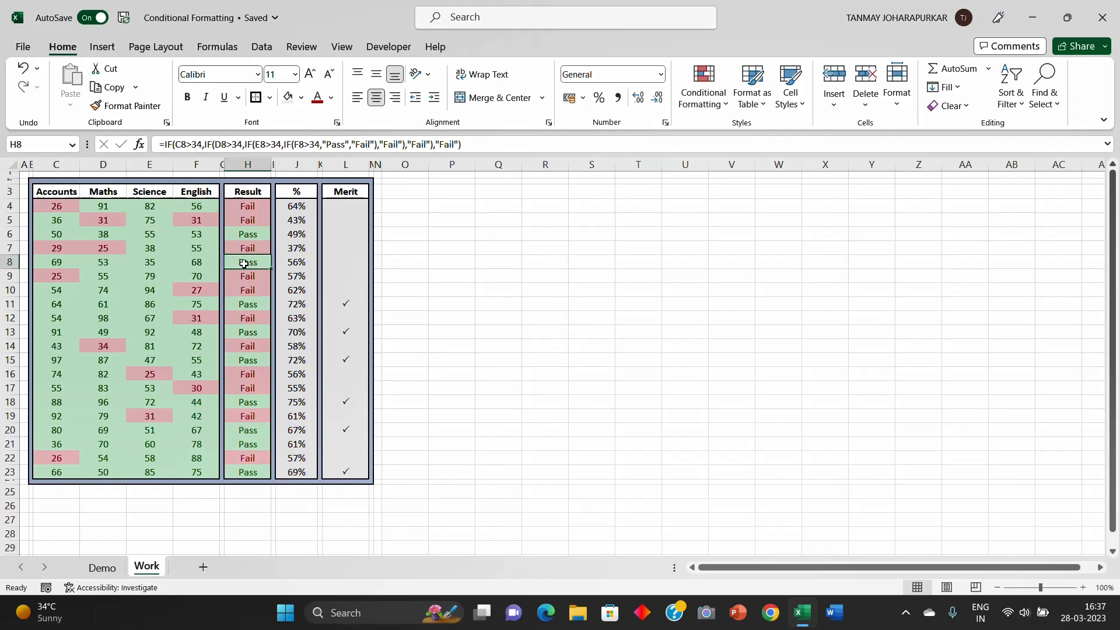
Step: Add green gradient-fill data bars to the percentages in J4:J23
key(Up)
key(Up)
key(Up)
key(Up)
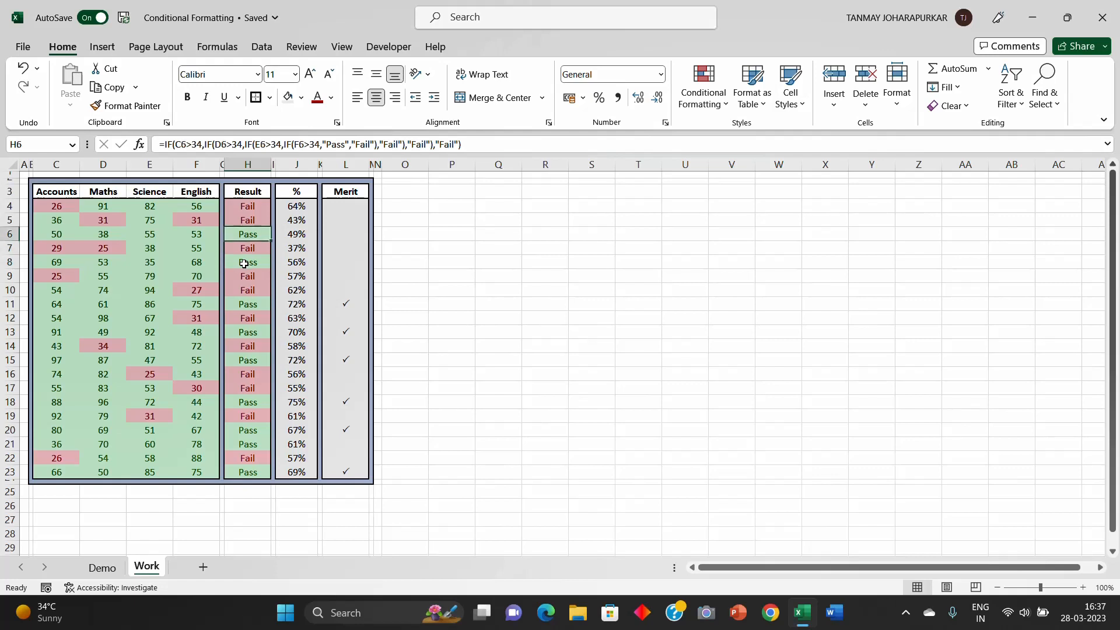
key(Right)
key(Right)
key(shift+Down)
key(shift+Down)
key(shift+Down)
key(shift+Down)
key(shift+Down)
key(shift+Down)
key(shift+Down)
key(shift+Down)
key(shift+Down)
key(shift+Down)
key(shift+Down)
key(shift+Down)
key(shift+Down)
key(shift+Down)
key(shift+Down)
key(shift+Down)
key(shift+Down)
key(shift+Down)
key(shift+Down)
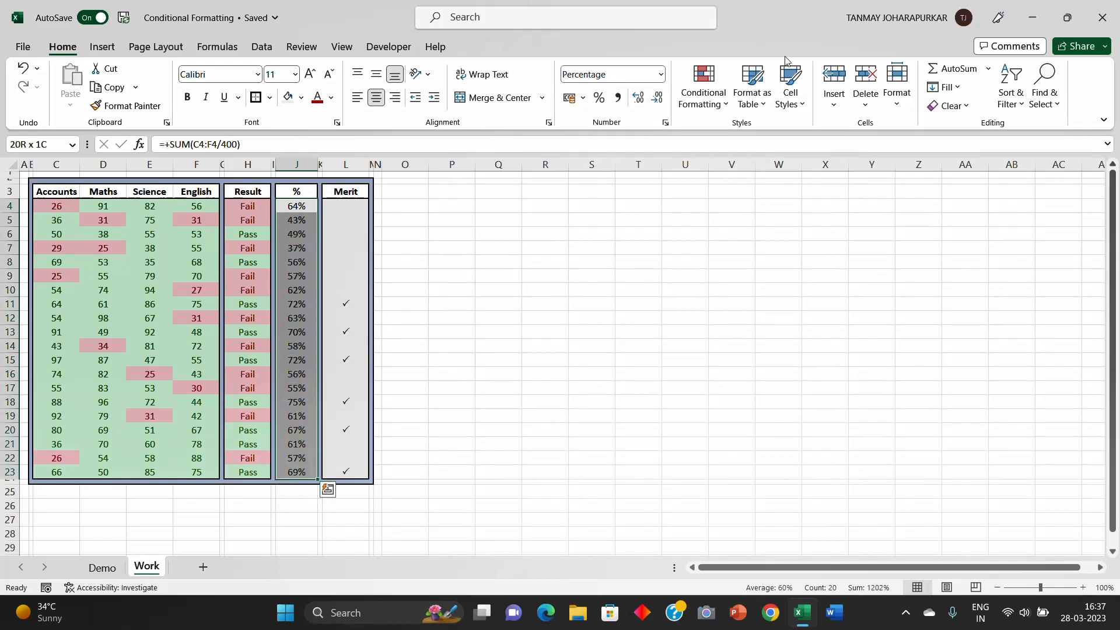
click(703, 93)
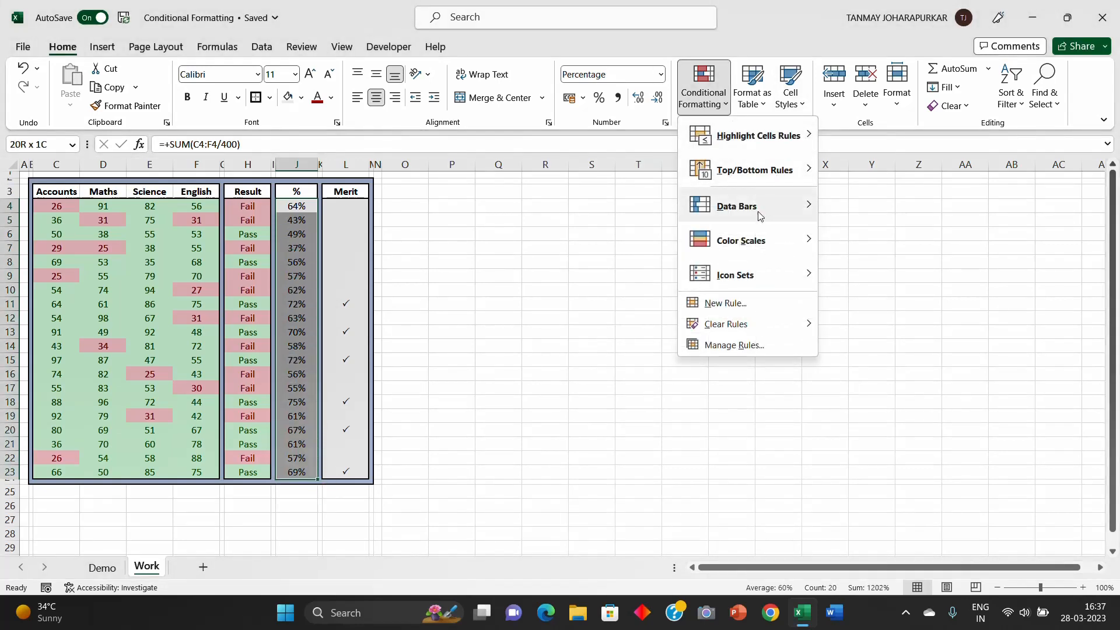
mouse_move(758, 214)
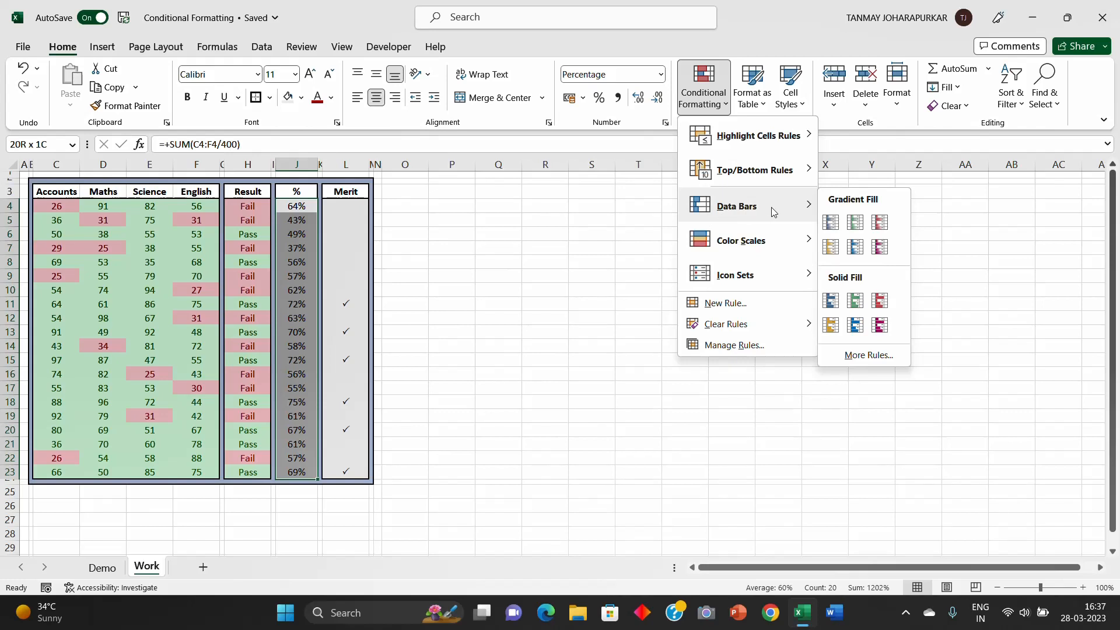
click(856, 225)
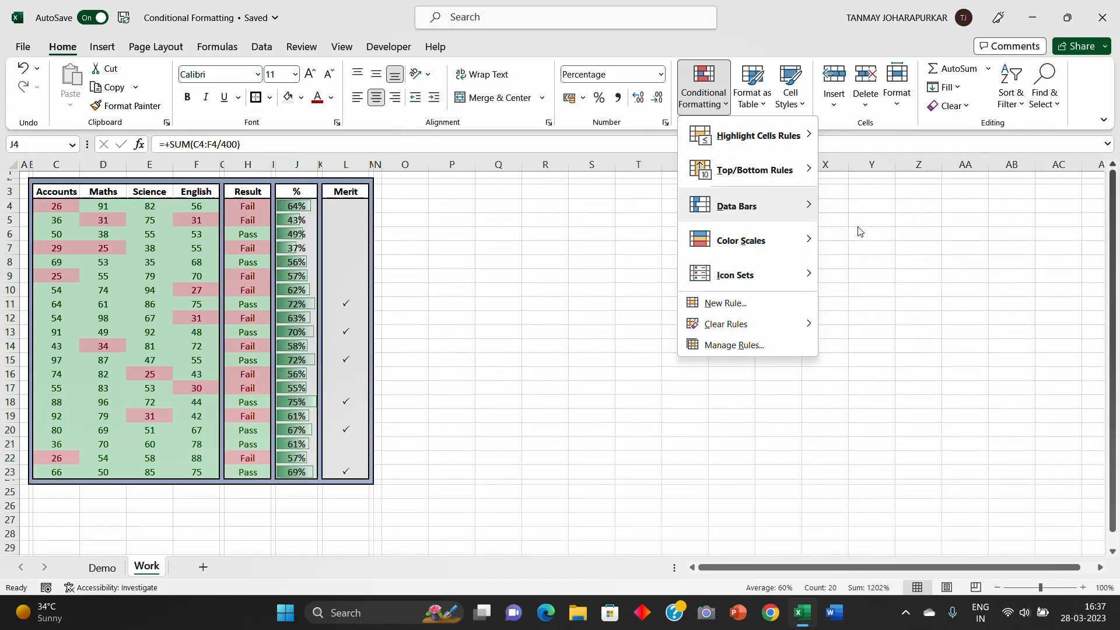
click(326, 348)
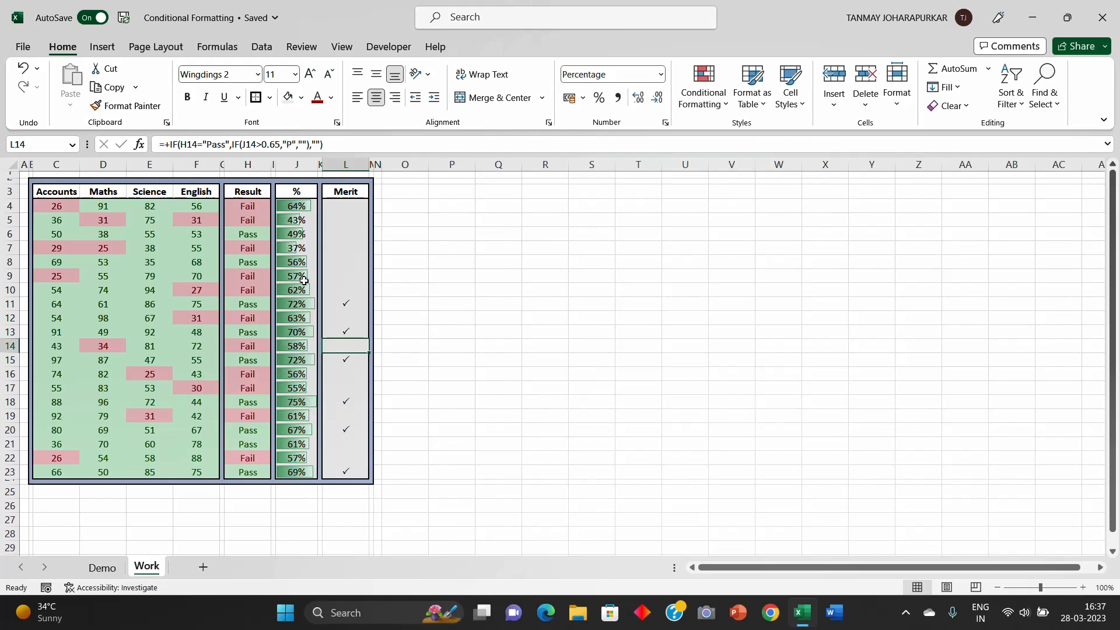
Step: Highlight merit cells containing "P" in L4:L23 with Green Fill with Dark Green Text
drag(301, 206, 301, 474)
click(330, 205)
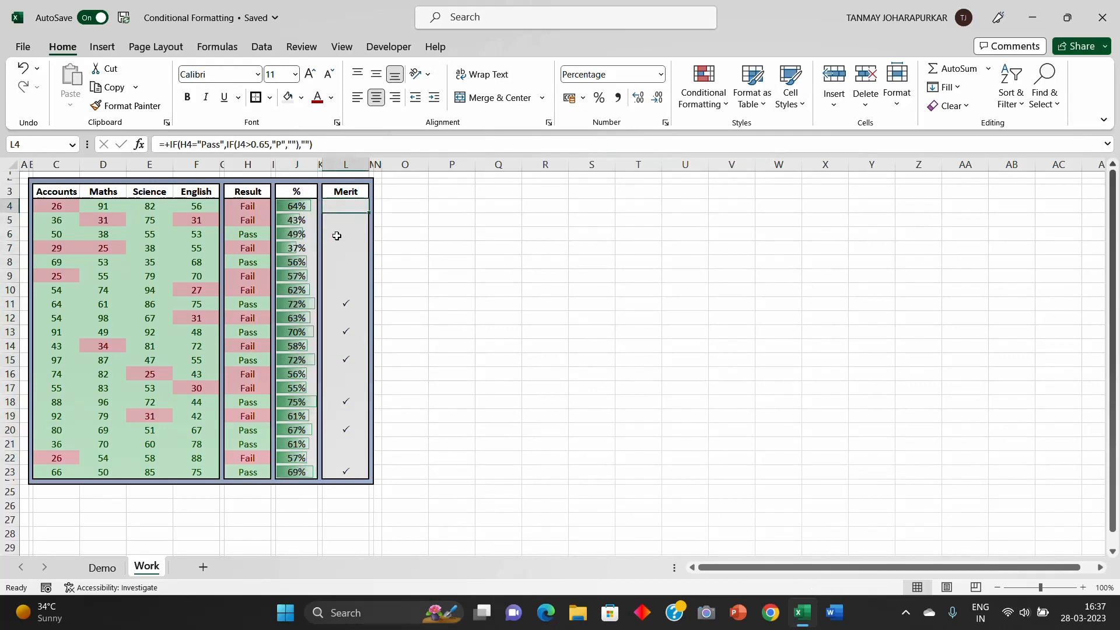
drag(336, 235, 347, 474)
click(710, 104)
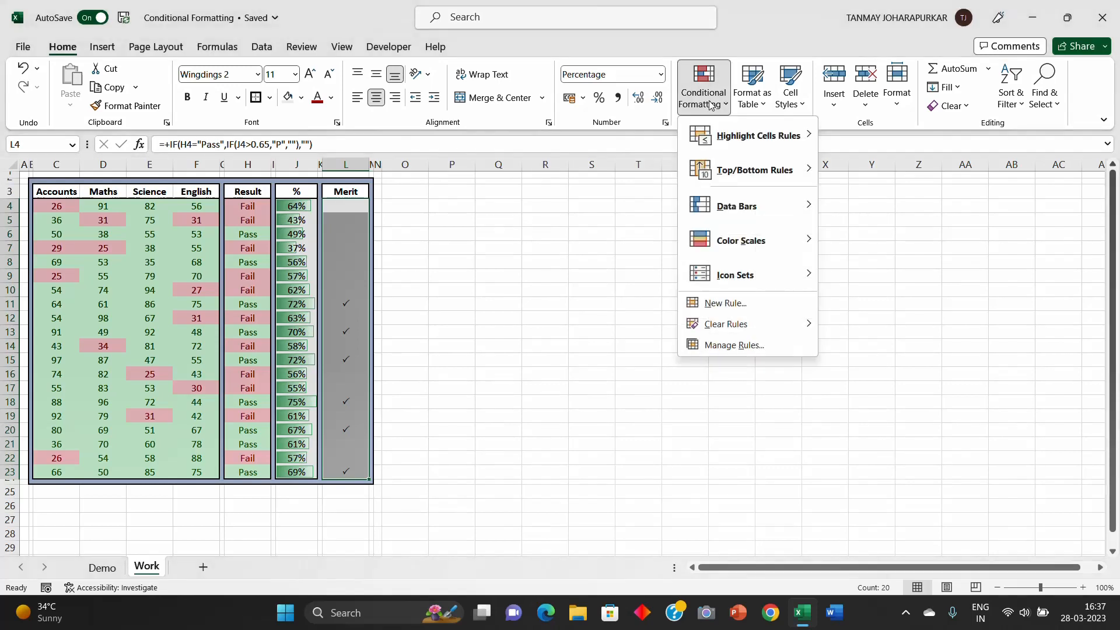
mouse_move(758, 136)
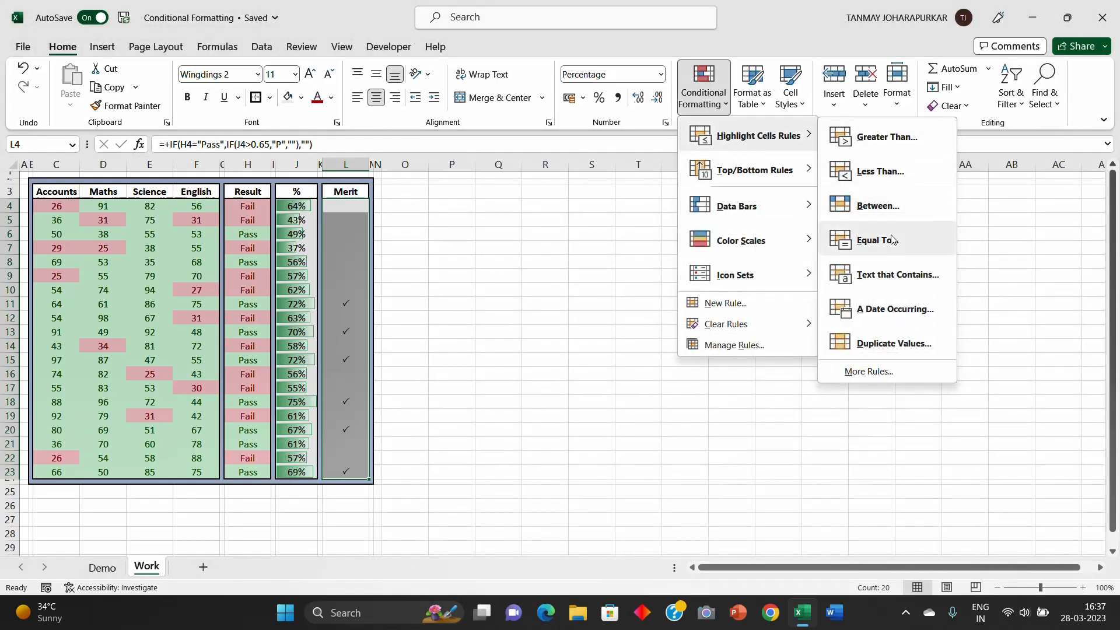
click(893, 274)
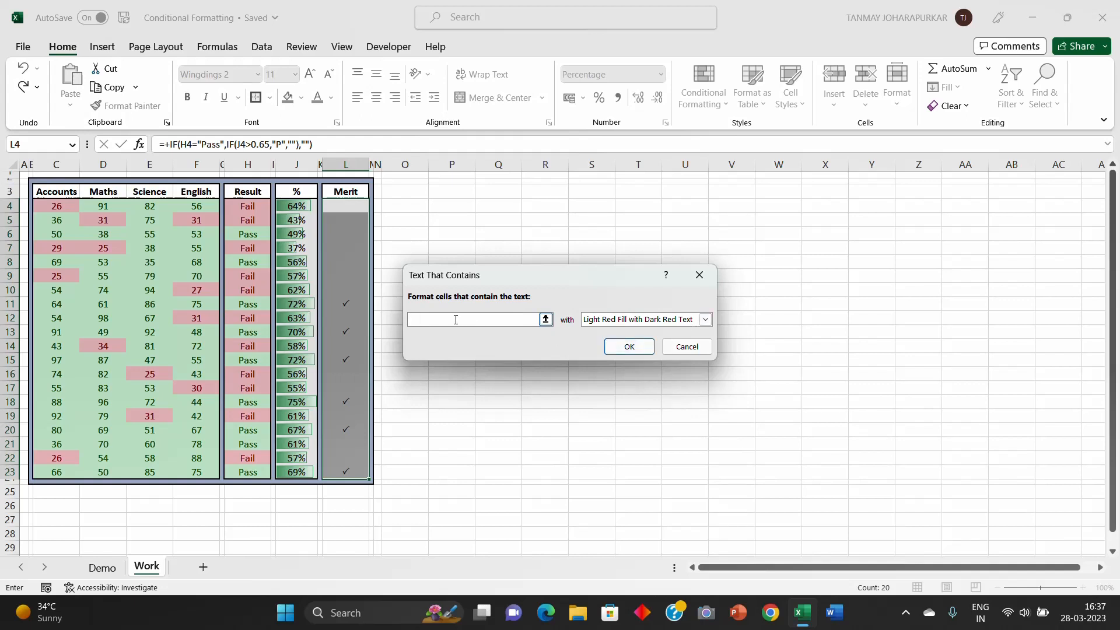
text(P)
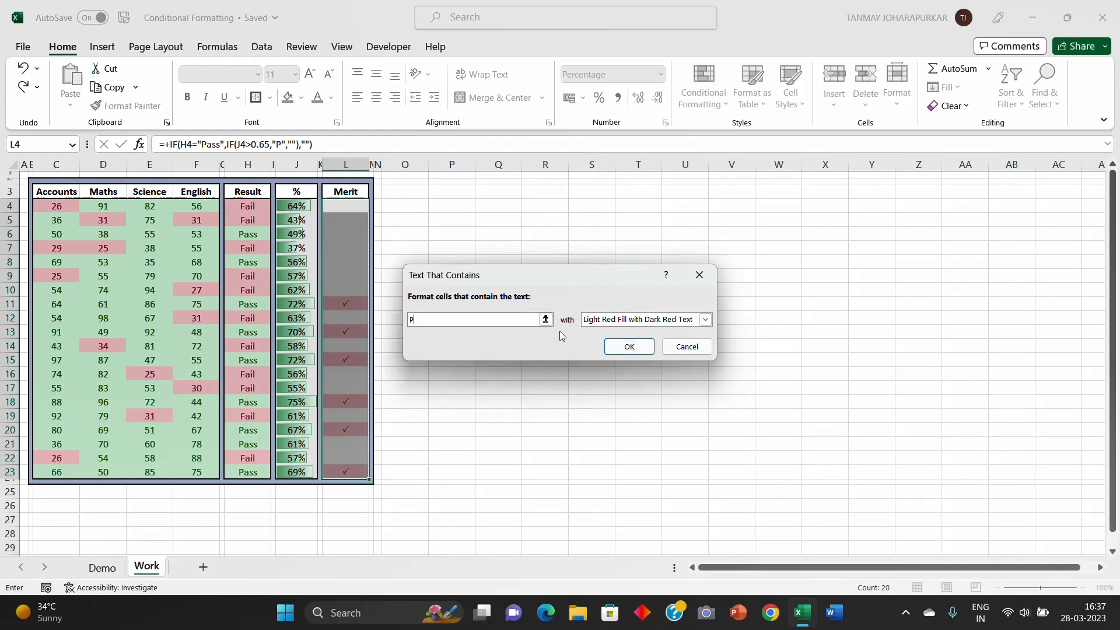
click(704, 322)
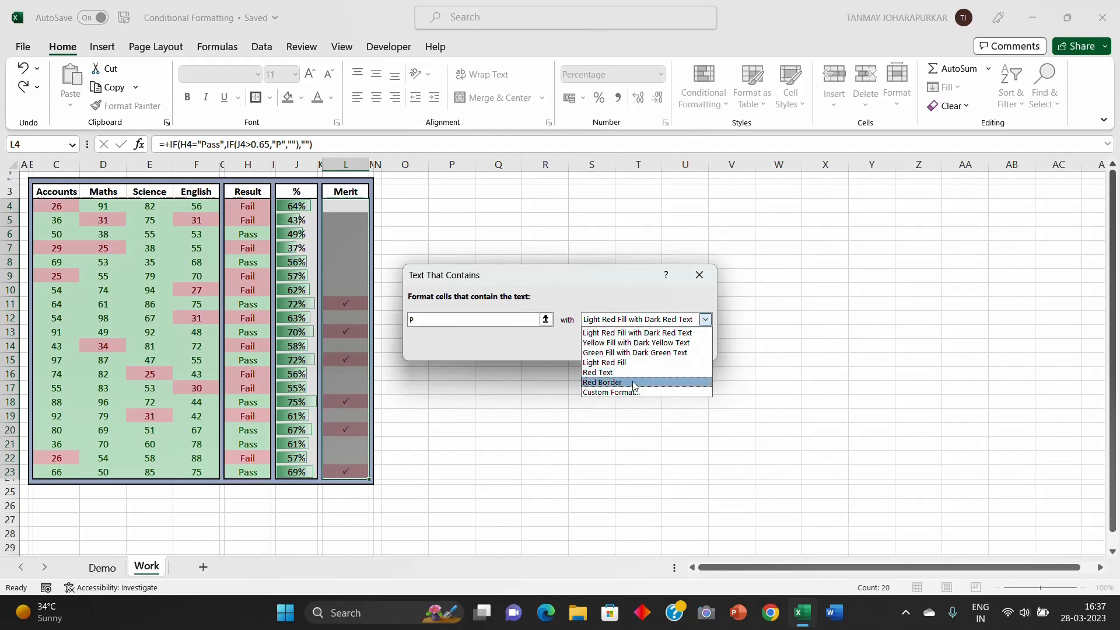
click(626, 355)
click(628, 350)
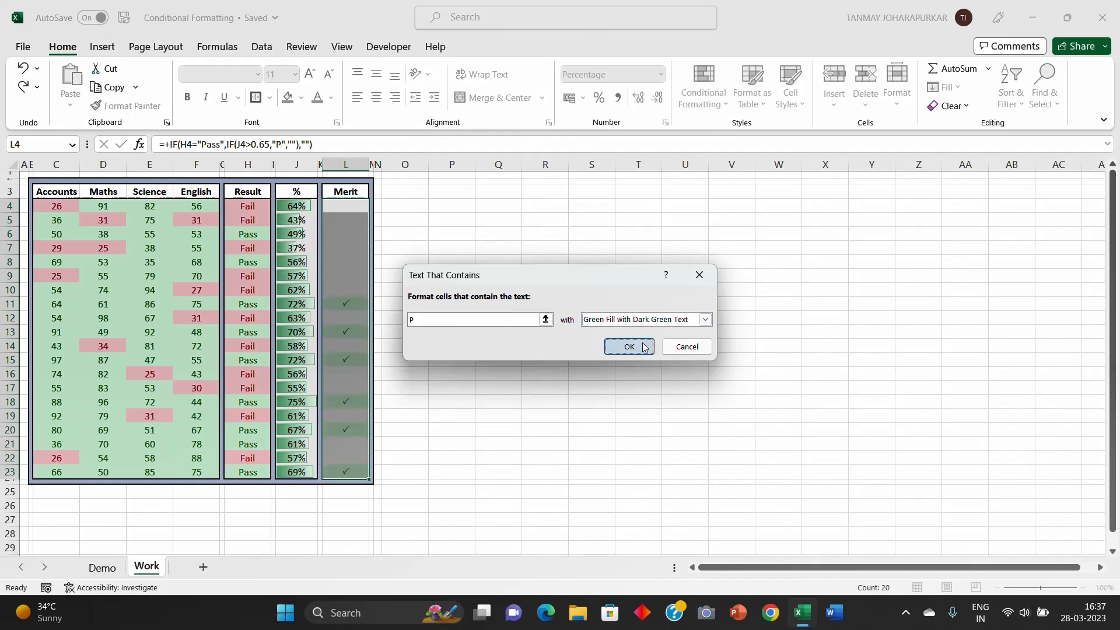
click(462, 305)
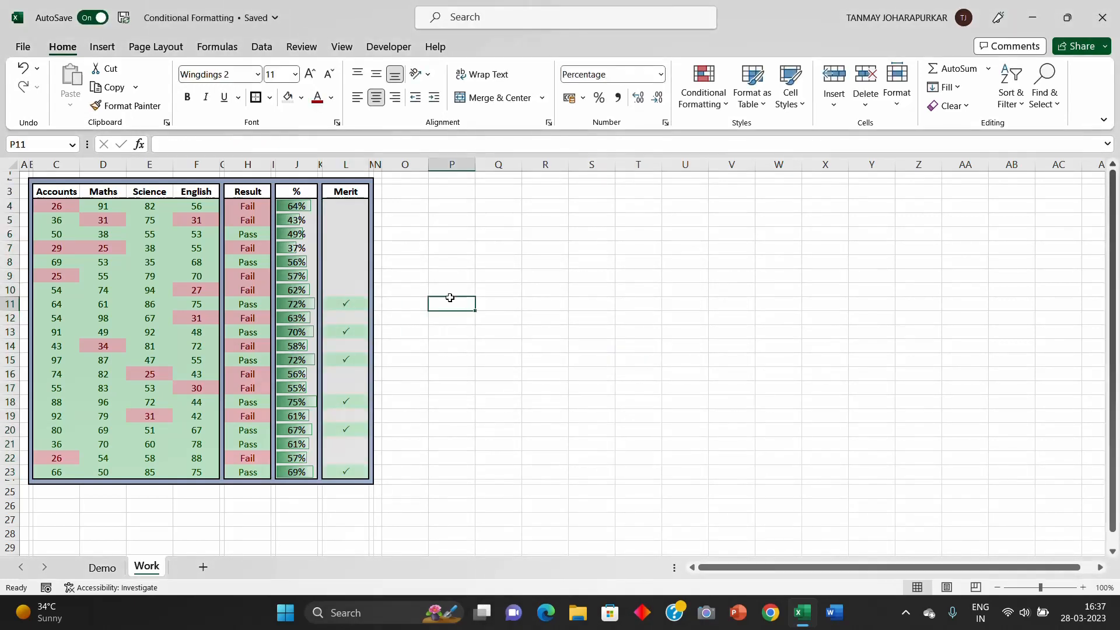
Step: Enter a RANDBETWEEN formula in Q4 that generates a random mark between 25 and 100
click(498, 194)
click(500, 203)
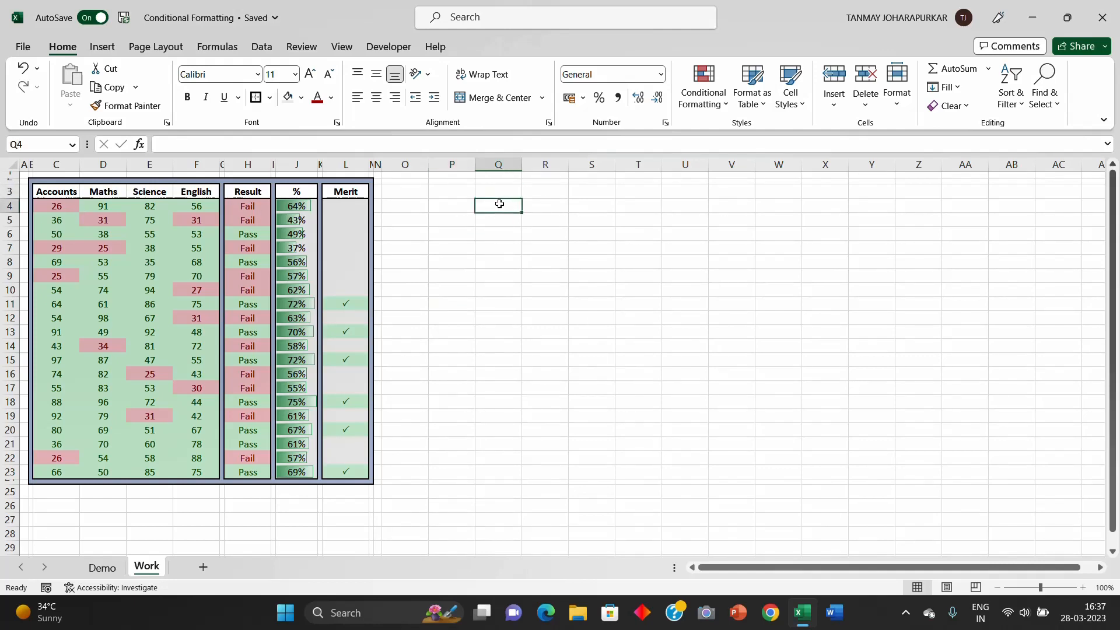
text(+ran)
key(Down)
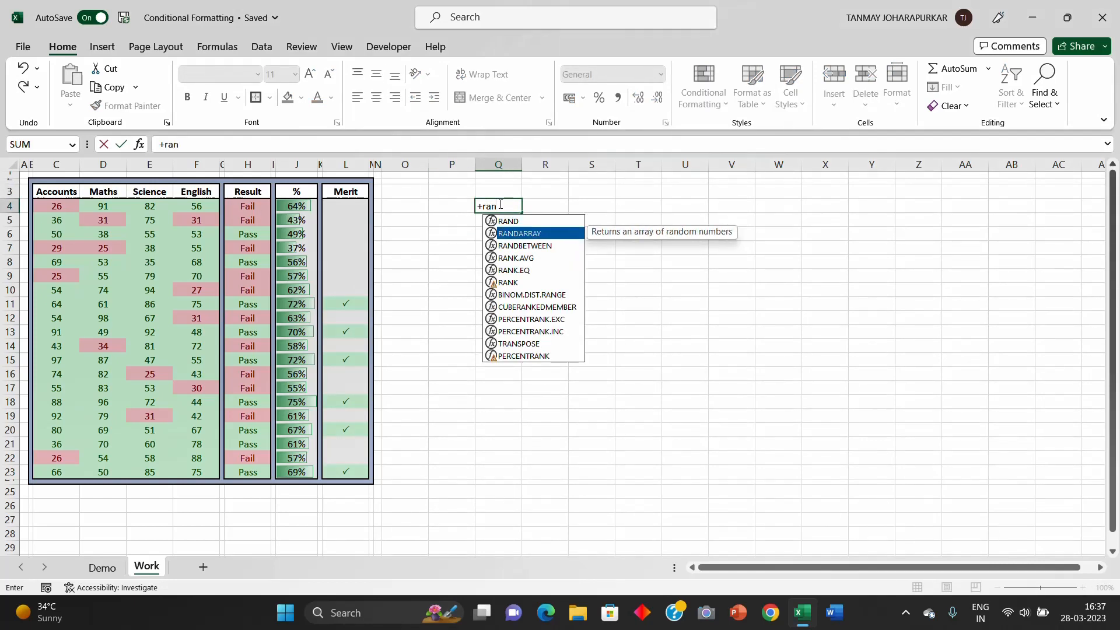
key(Down)
key(Tab)
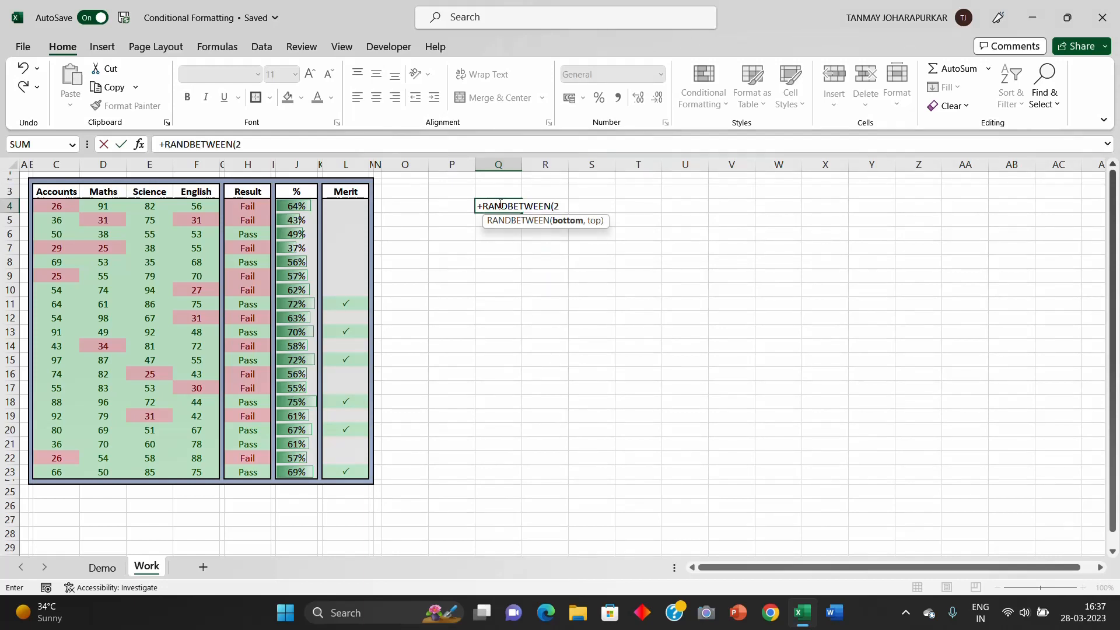
text(25,100)
key(Return)
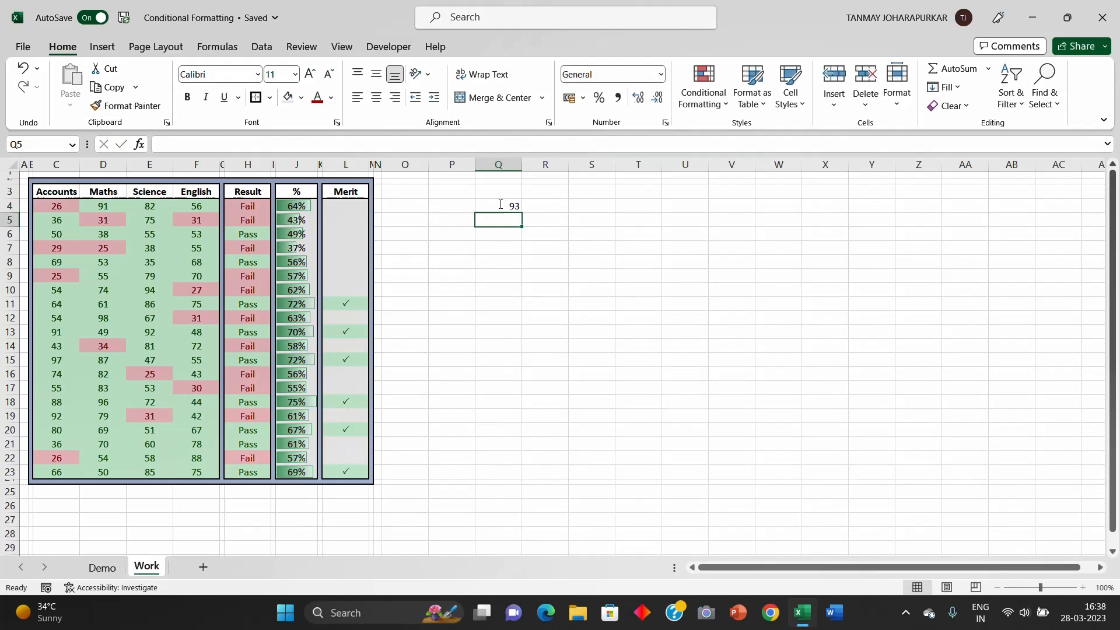
Step: Copy the random mark formula from Q4 across to T4
click(500, 204)
key(ctrl+c)
key(shift+Right)
key(shift+Right)
key(shift+Right)
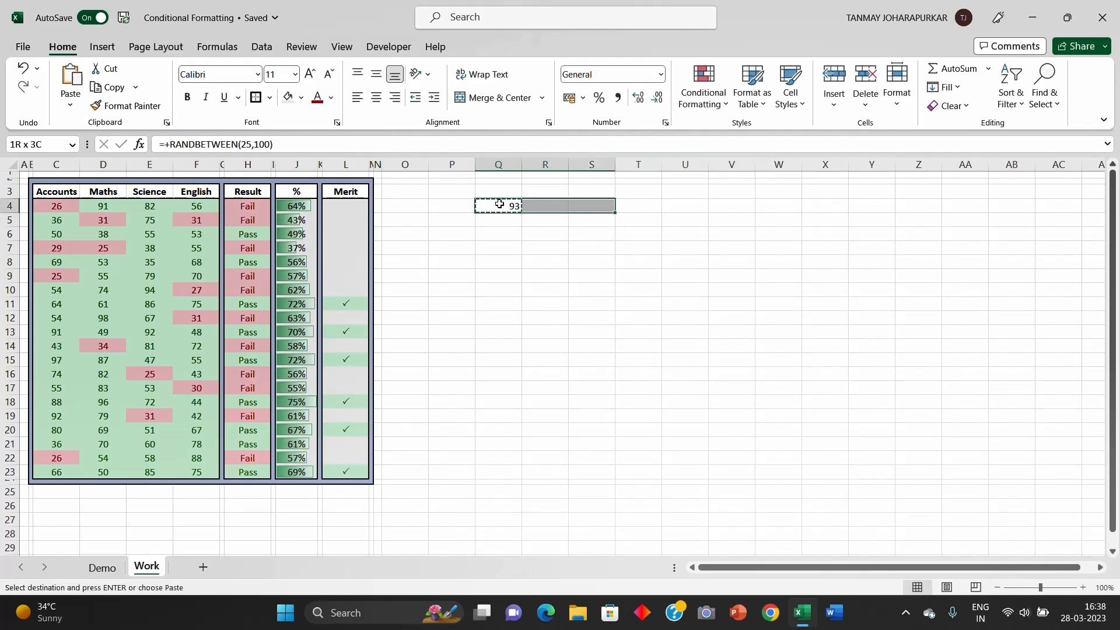
key(ctrl+v)
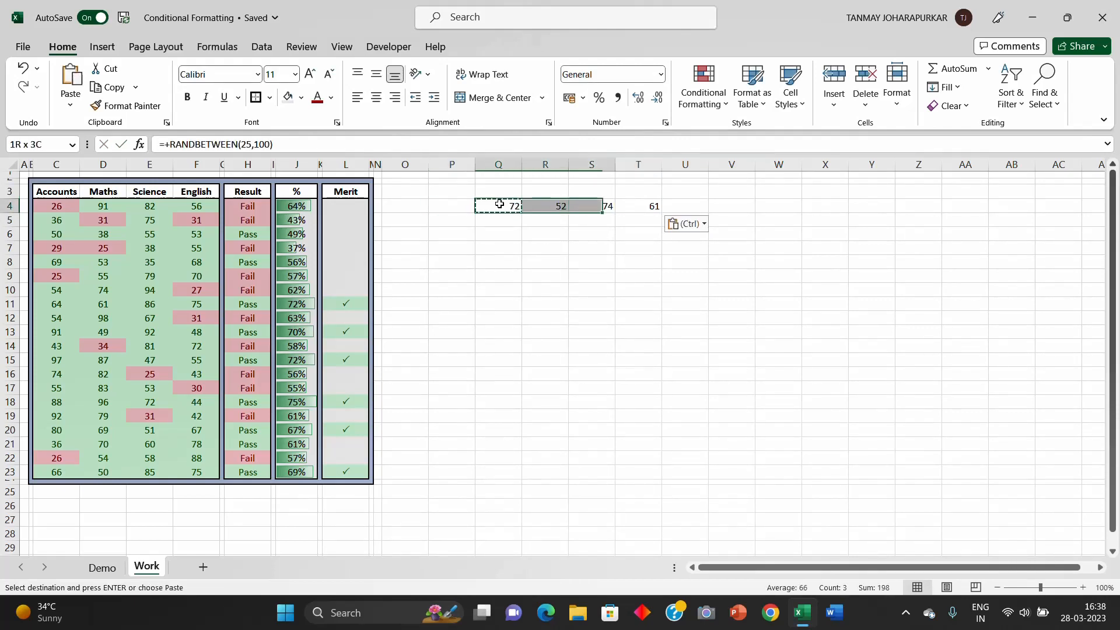
key(ctrl+v)
key(Left)
key(Right)
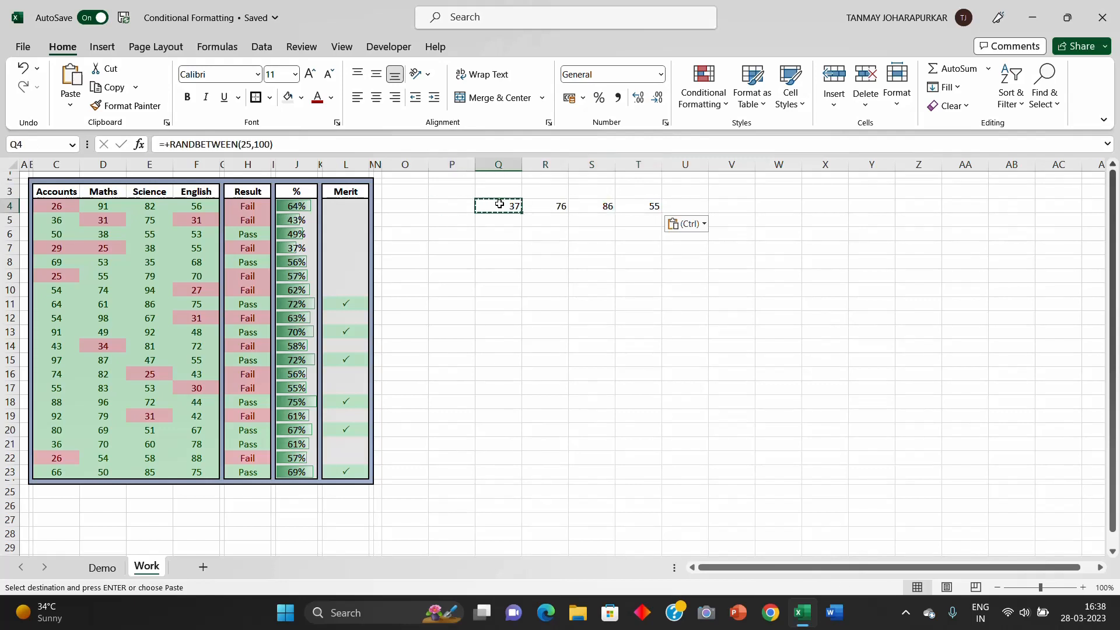
Step: Copy the random mark formulas in Q4:T4 down to row 23
key(shift+Right)
key(shift+Right)
key(shift+Right)
key(ctrl+c)
key(shift+Down)
key(shift+Down)
key(shift+Down)
key(shift+Down)
key(shift+Down)
key(shift+Down)
key(shift+Down)
key(shift+Down)
key(shift+Down)
key(shift+Down)
key(shift+Down)
key(shift+Down)
key(shift+Down)
key(shift+Down)
key(shift+Down)
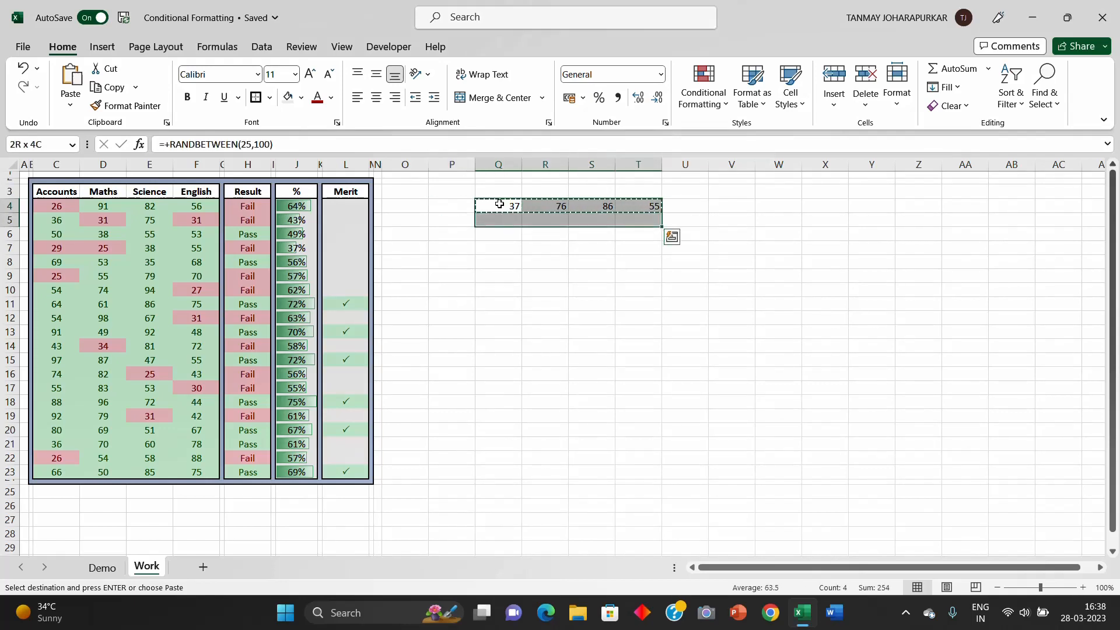
key(shift+Down)
key(shift+Down)
key(shift+Down)
key(shift+Down)
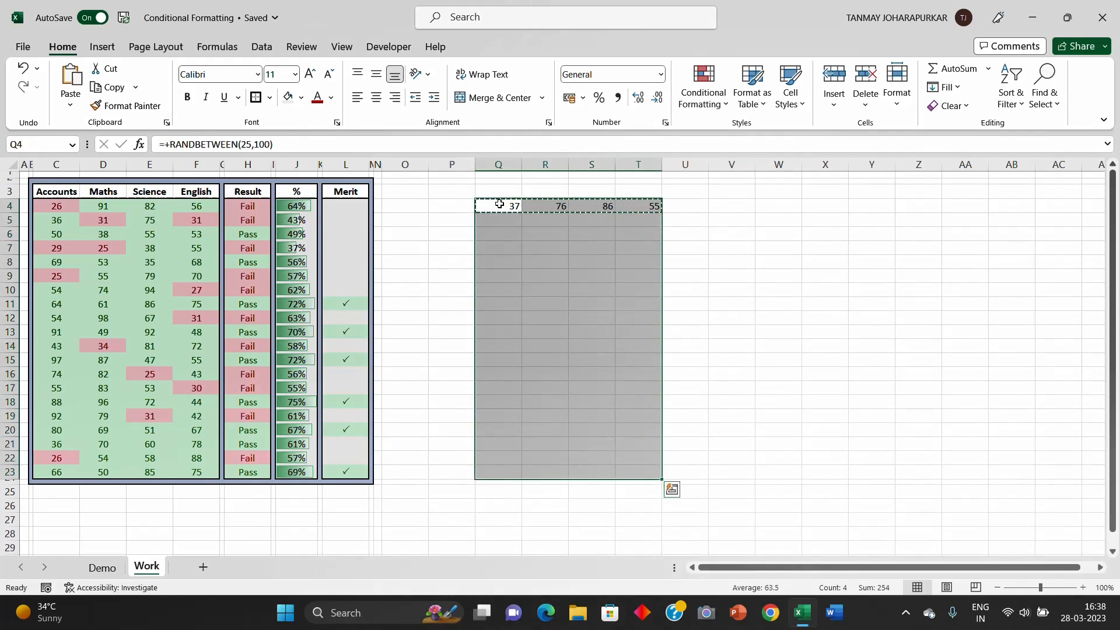
key(ctrl+v)
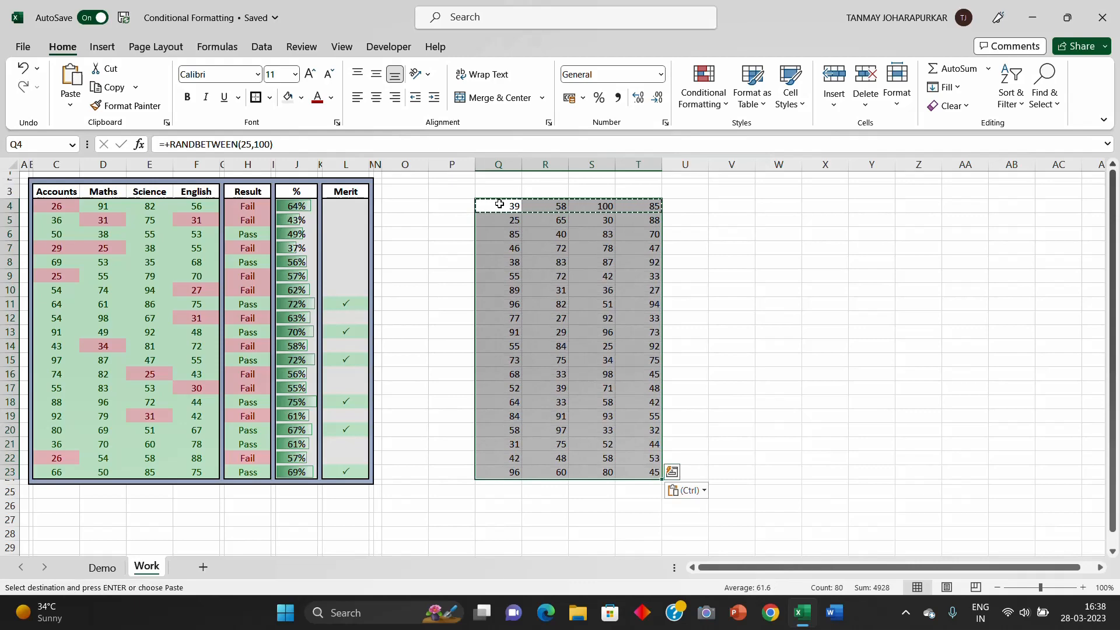
Step: Paste the copied random marks as values only over the subject marks, starting at C4
click(52, 206)
right_click(52, 206)
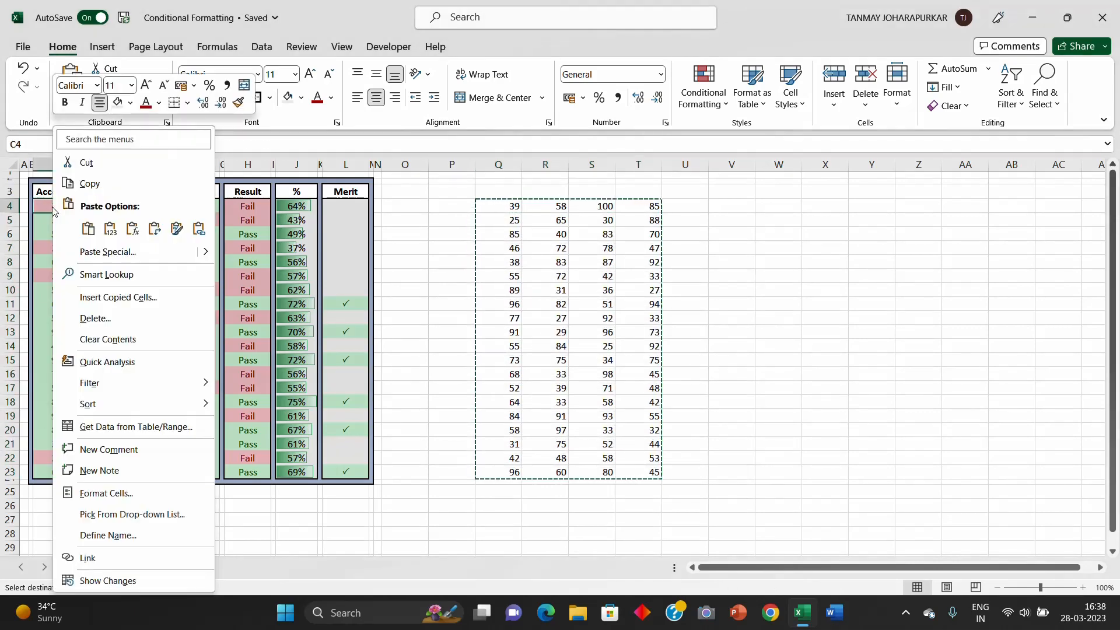
click(106, 232)
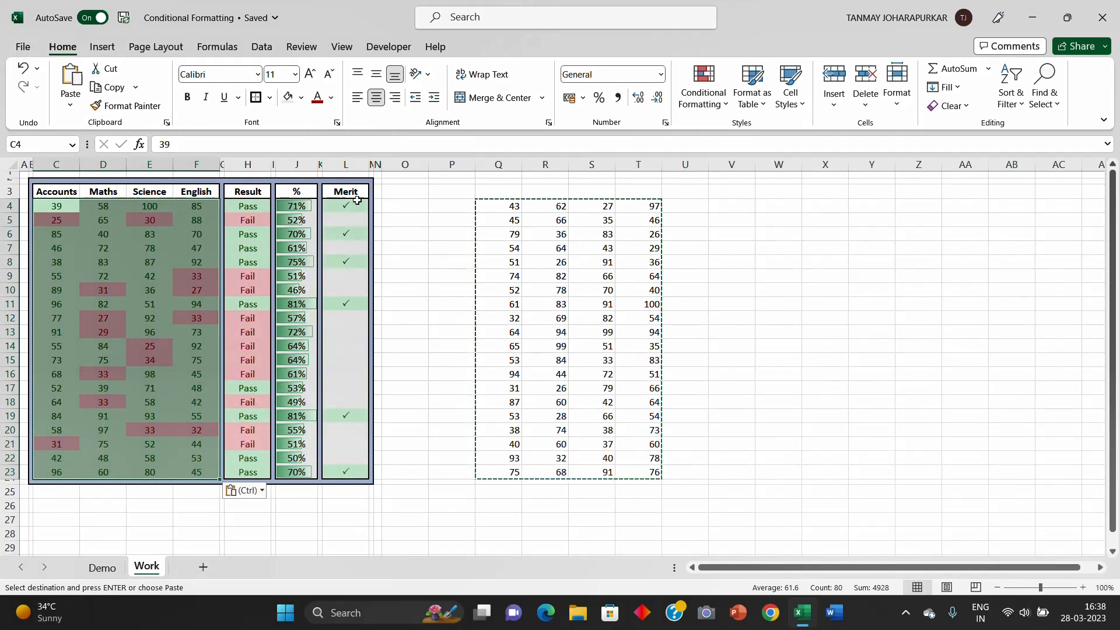
Step: Clear the contents of helper columns Q to T
drag(499, 164, 650, 164)
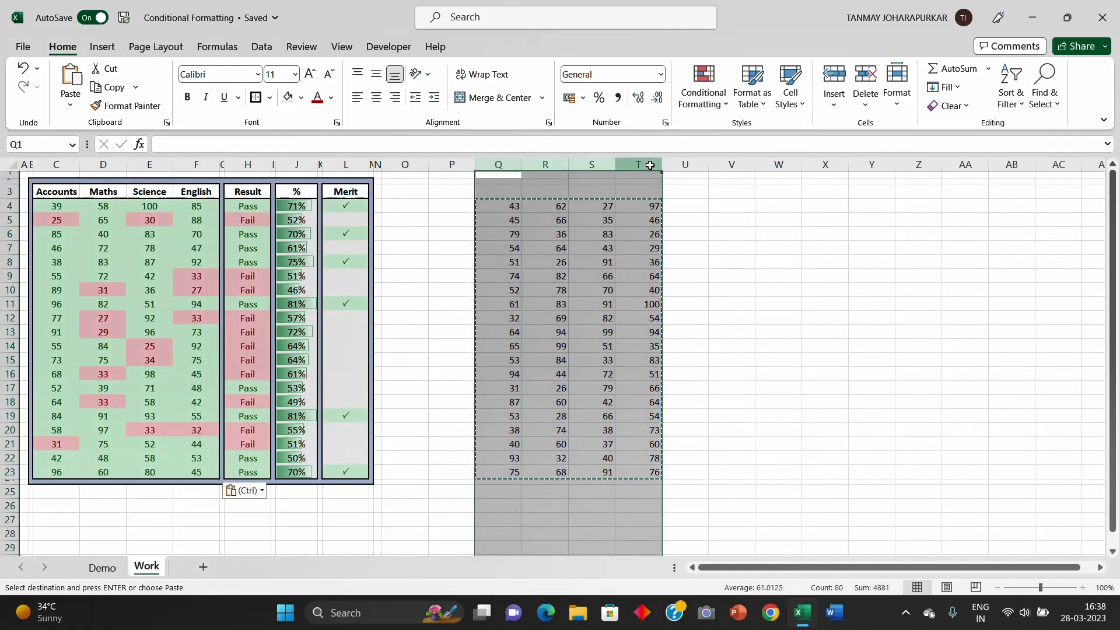
key(Delete)
click(415, 241)
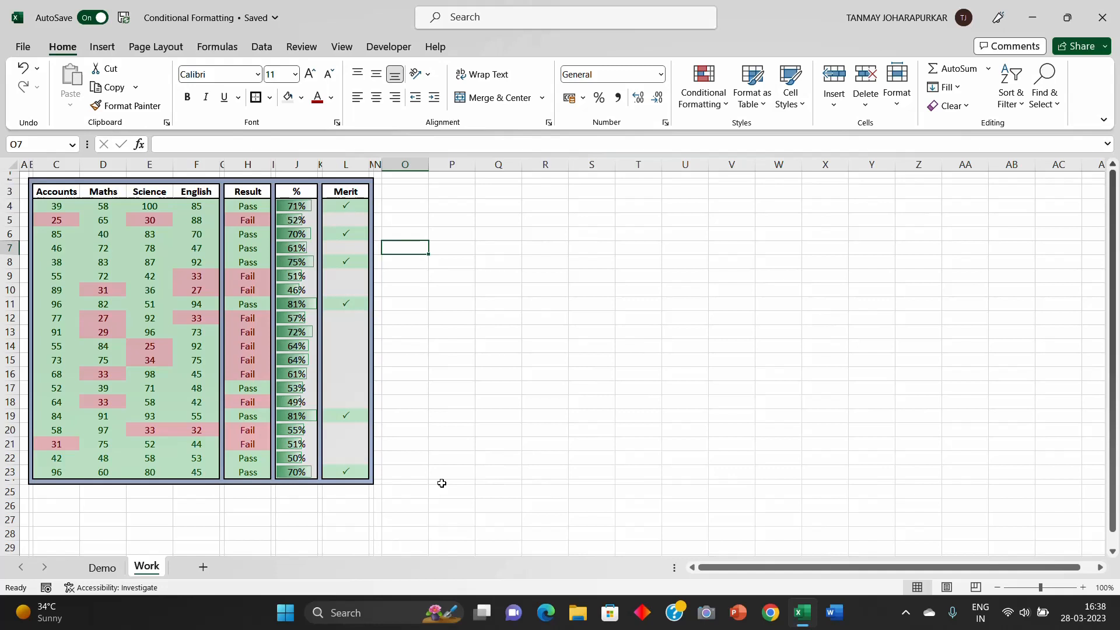
mouse_move(70, 212)
mouse_down()
mouse_move(131, 269)
mouse_move(210, 496)
mouse_move(208, 474)
mouse_up()
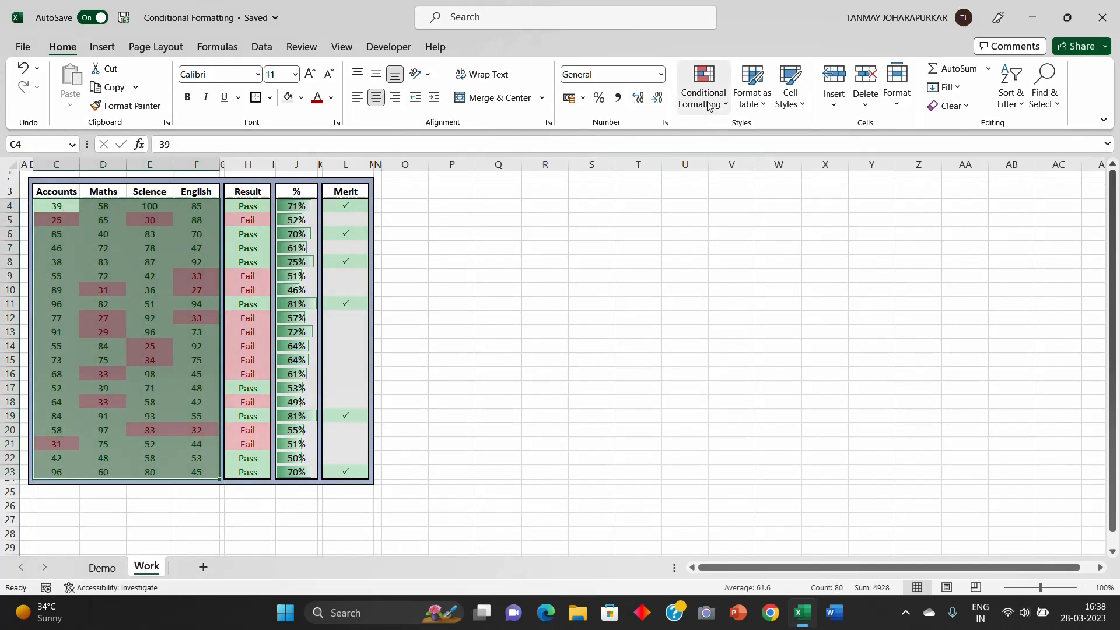
click(709, 104)
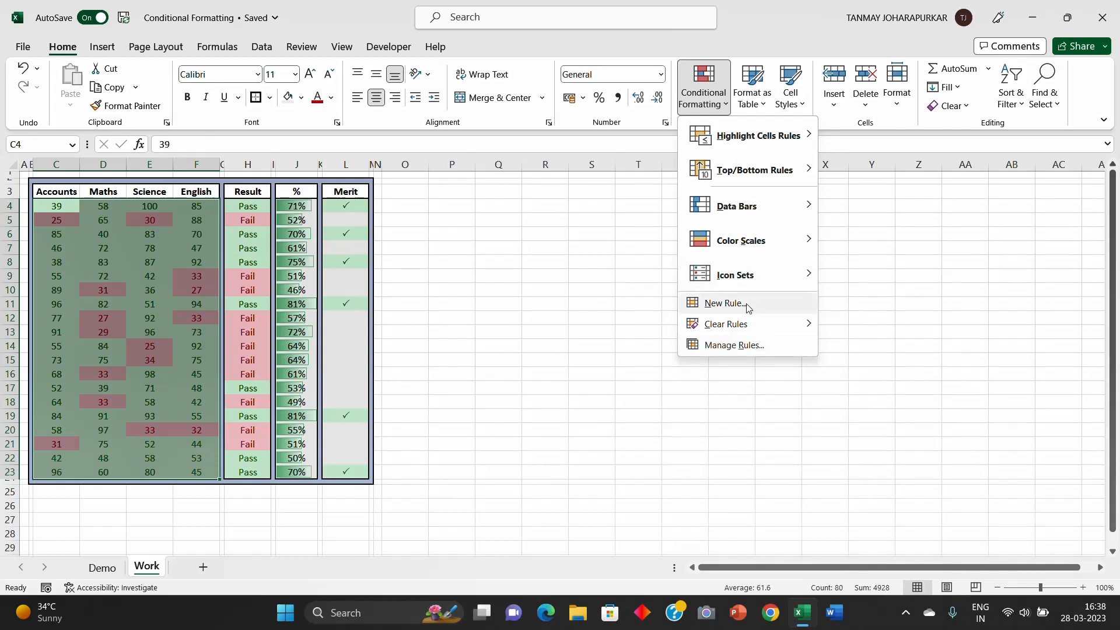
mouse_move(764, 162)
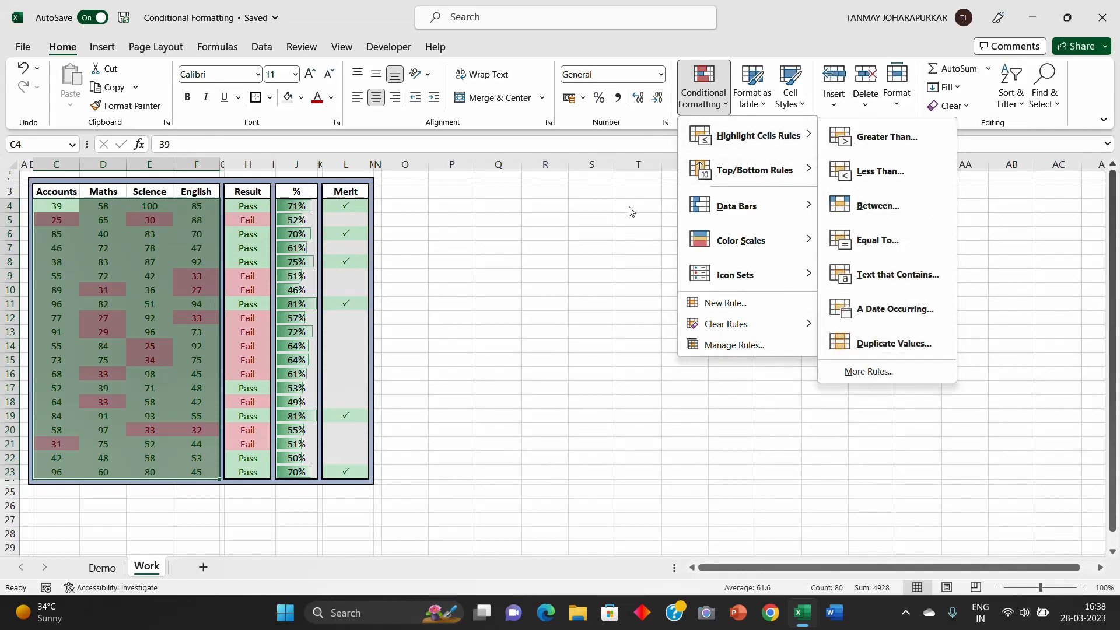
click(417, 210)
click(415, 205)
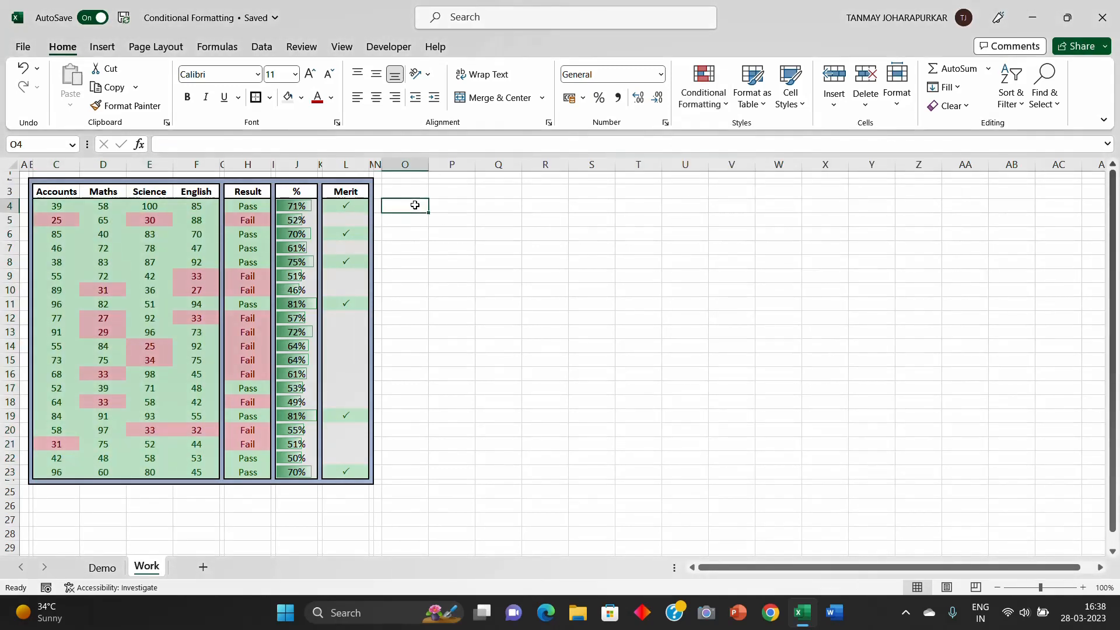